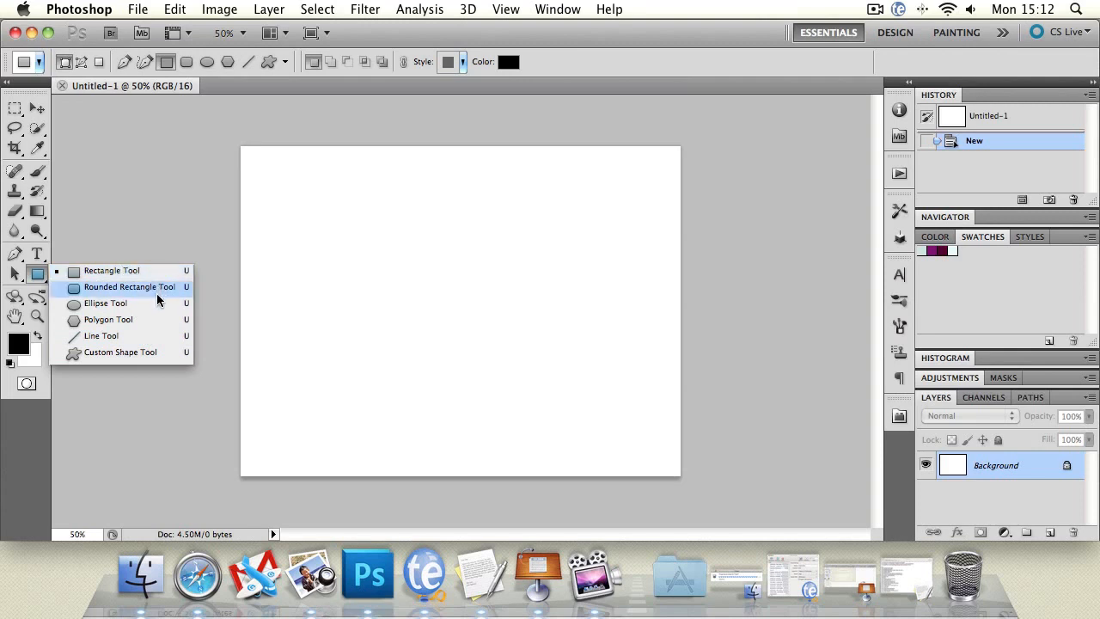
Draw a large black rectangle over the upper-left part of the canvas with the Rectangle tool.
{"action": "left_click", "coordinate": [145, 352]}
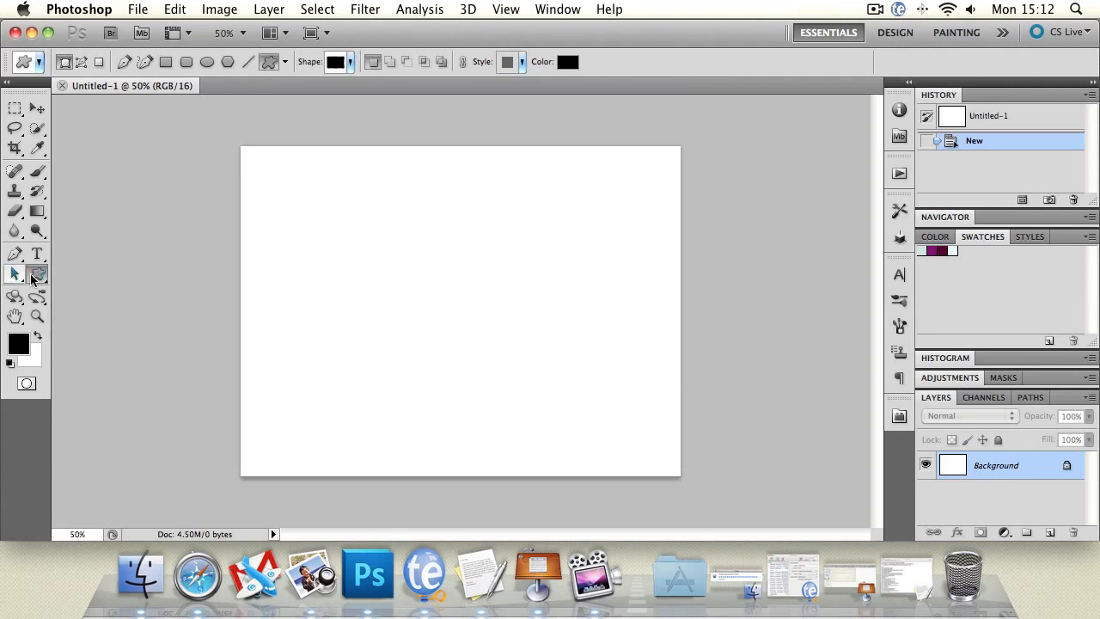
{"action": "left_click_drag", "start_coordinate": [33, 275], "coordinate": [90, 275]}
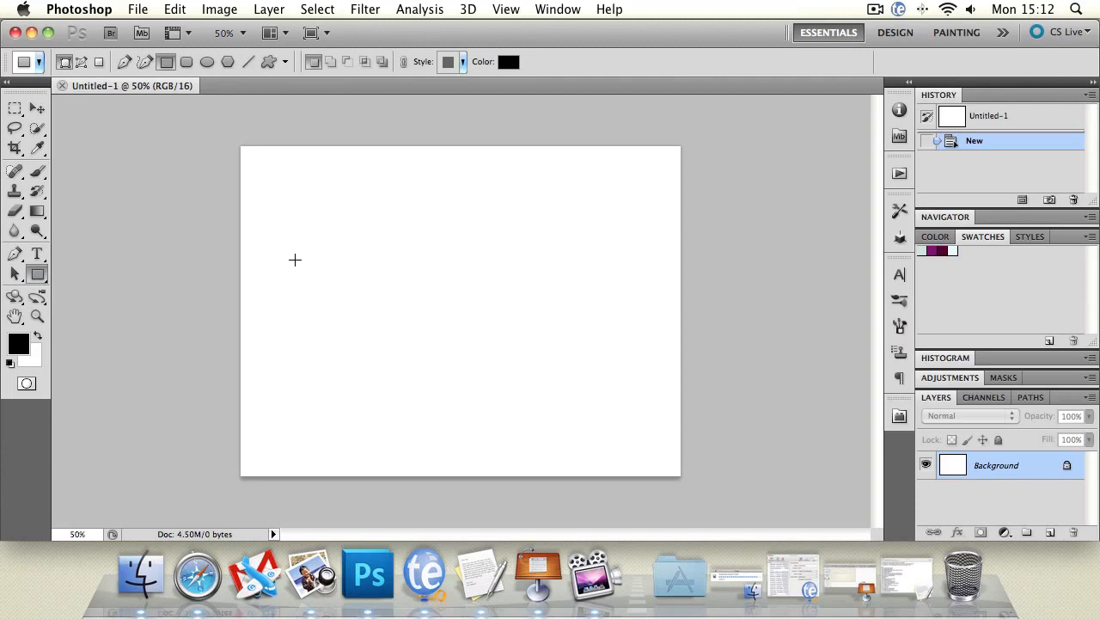
{"action": "left_click_drag", "start_coordinate": [271, 173], "coordinate": [537, 369]}
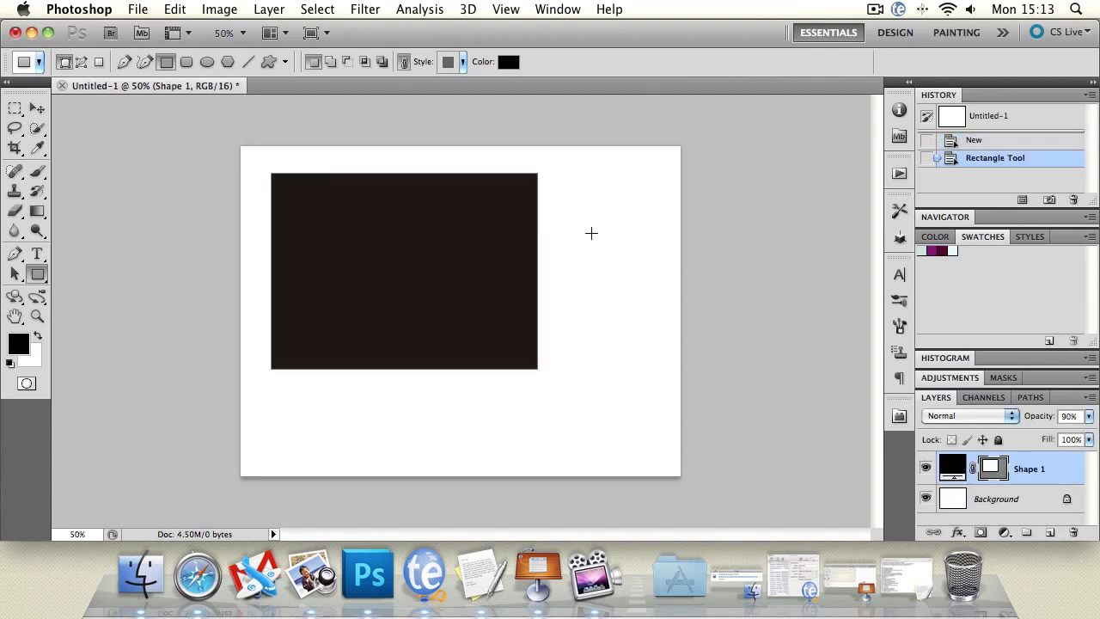
Try adding more freehand rectangles beside and over the large one, and undo all drawn rectangles.
{"action": "left_click_drag", "start_coordinate": [571, 217], "coordinate": [661, 260]}
{"action": "key", "text": "super+z"}
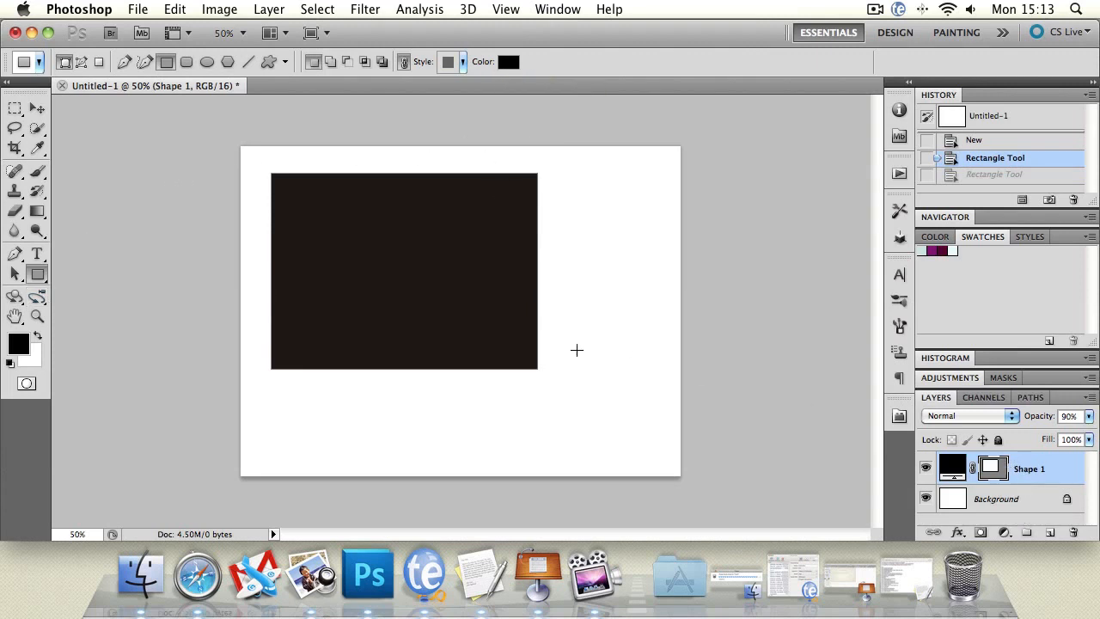
{"action": "left_click_drag", "start_coordinate": [577, 351], "coordinate": [620, 444]}
{"action": "key", "text": "super+z"}
{"action": "left_click_drag", "start_coordinate": [356, 274], "coordinate": [491, 434]}
{"action": "key", "text": "alt+super+z"}
{"action": "key", "text": "alt+super+z"}
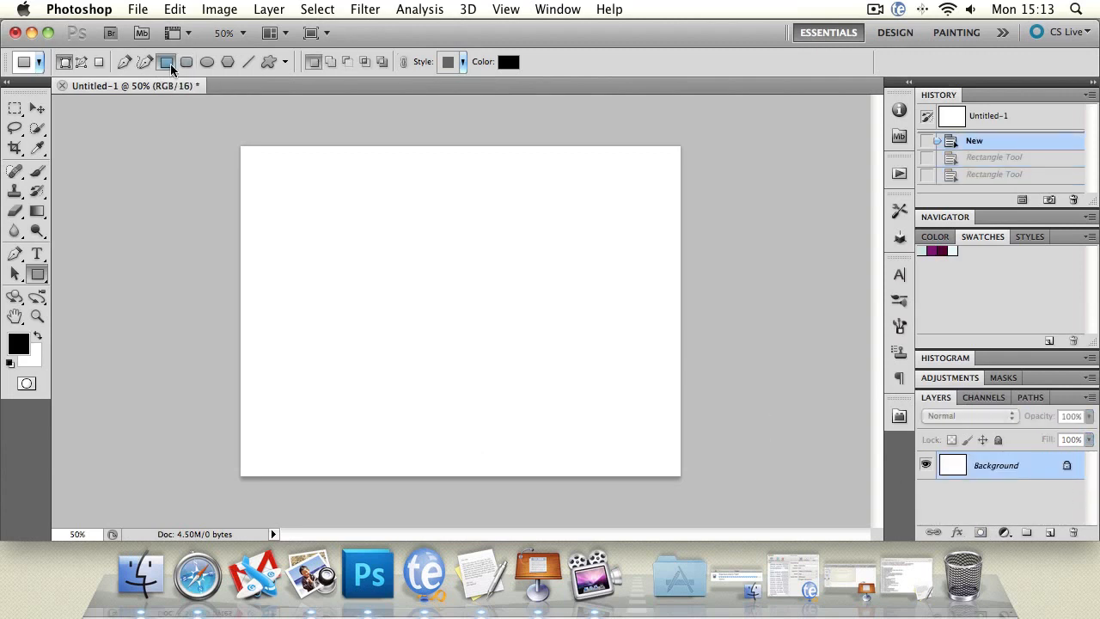
Constrain the Rectangle tool to Square, draw a black square on the canvas's left half, and undo it.
{"action": "left_click", "coordinate": [285, 64]}
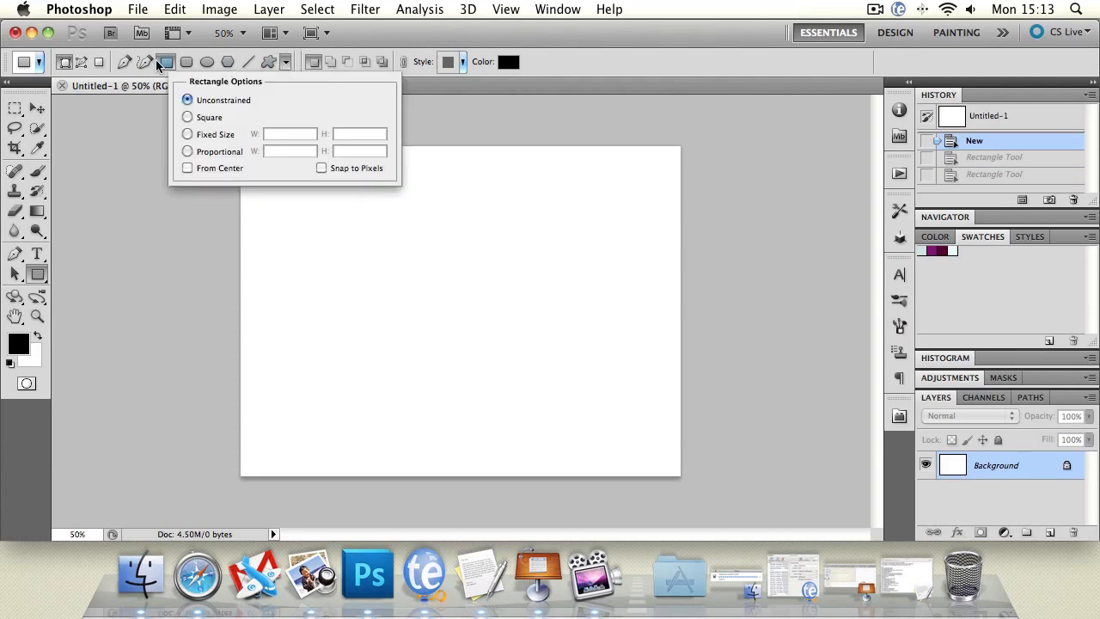
{"action": "left_click", "coordinate": [187, 118]}
{"action": "left_click_drag", "start_coordinate": [274, 206], "coordinate": [469, 401]}
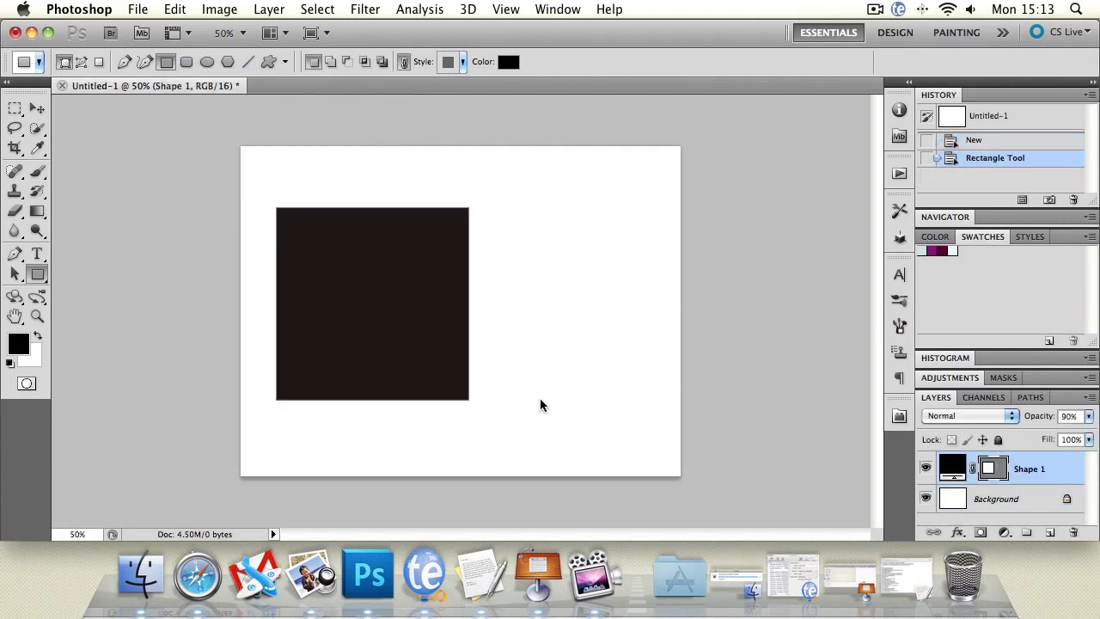
{"action": "key", "text": "super+z"}
Switch the Rectangle tool back to Unconstrained, draw a freehand rectangle, and undo it.
{"action": "left_click", "coordinate": [285, 62]}
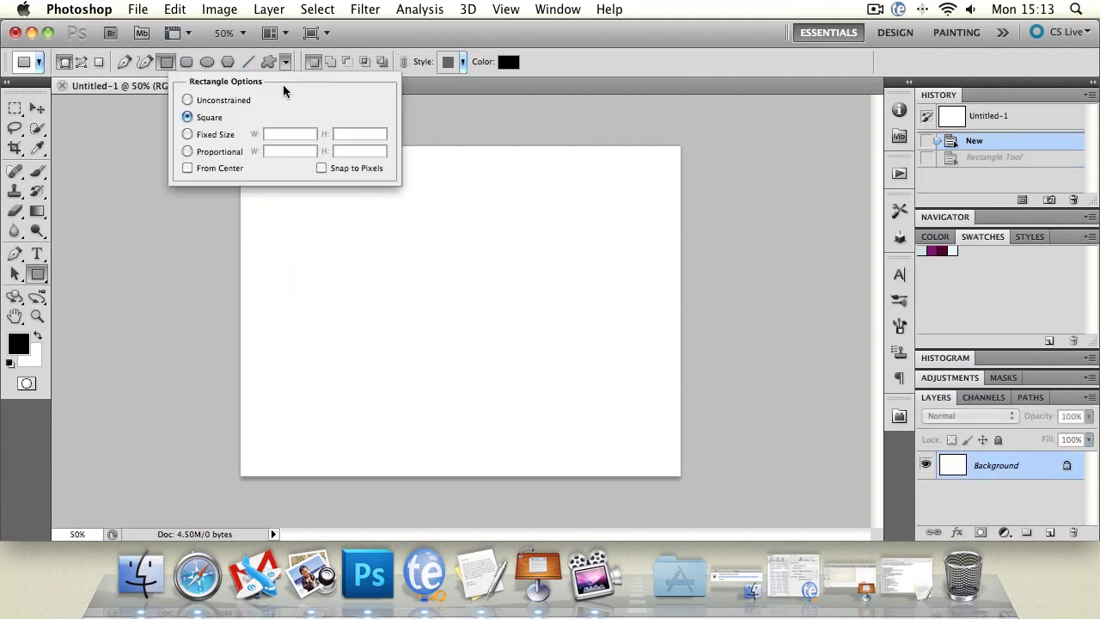
{"action": "left_click", "coordinate": [188, 100]}
{"action": "left_click_drag", "start_coordinate": [272, 225], "coordinate": [518, 455]}
{"action": "key", "text": "super+z"}
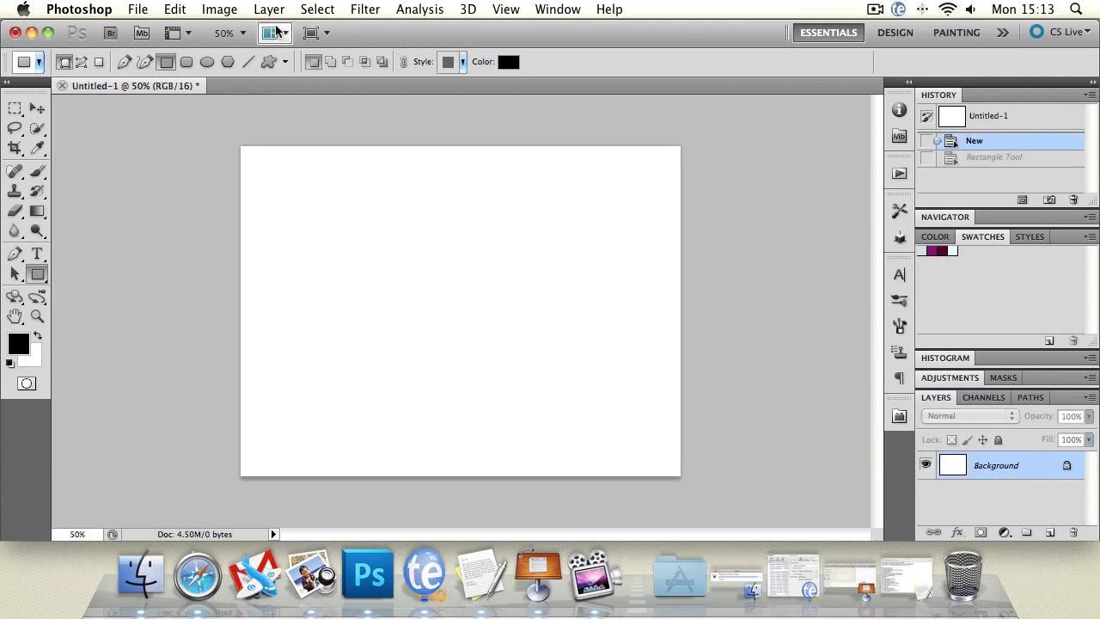
Constrain the Rectangle tool to Square and draw eleven black squares of various sizes scattered over the canvas.
{"action": "left_click", "coordinate": [285, 62]}
{"action": "left_click", "coordinate": [187, 117]}
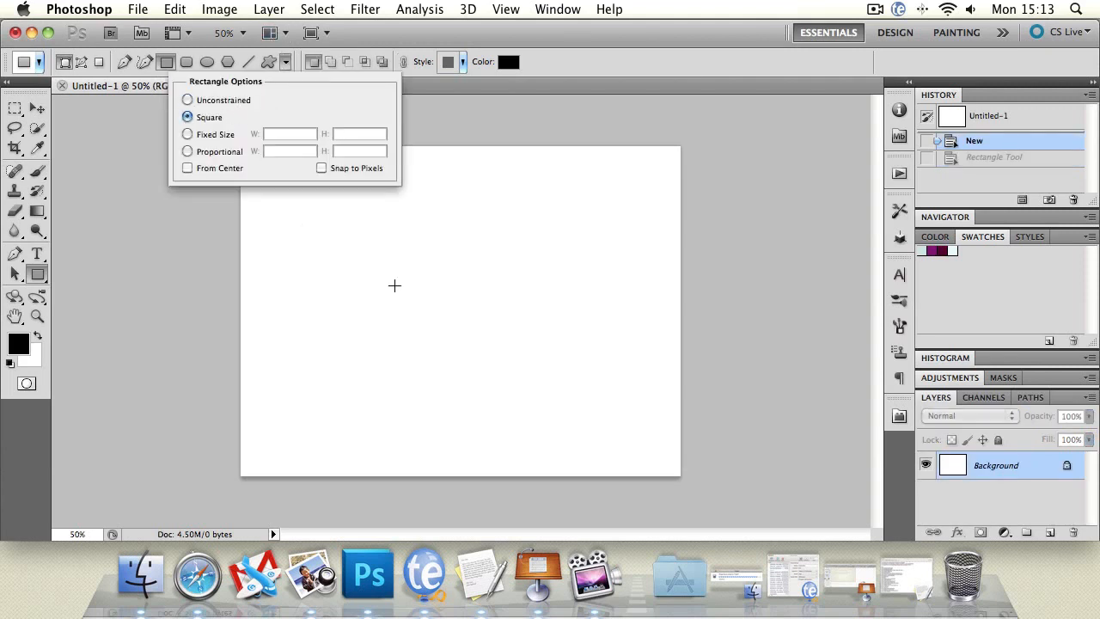
{"action": "left_click_drag", "start_coordinate": [281, 232], "coordinate": [364, 317]}
{"action": "left_click_drag", "start_coordinate": [401, 240], "coordinate": [481, 324]}
{"action": "left_click_drag", "start_coordinate": [486, 202], "coordinate": [639, 277]}
{"action": "left_click_drag", "start_coordinate": [562, 193], "coordinate": [644, 274]}
{"action": "left_click_drag", "start_coordinate": [599, 296], "coordinate": [637, 387]}
{"action": "left_click_drag", "start_coordinate": [542, 389], "coordinate": [621, 467]}
{"action": "left_click_drag", "start_coordinate": [512, 426], "coordinate": [525, 439]}
{"action": "left_click_drag", "start_coordinate": [455, 401], "coordinate": [484, 431]}
{"action": "left_click_drag", "start_coordinate": [436, 365], "coordinate": [488, 417]}
{"action": "left_click_drag", "start_coordinate": [399, 363], "coordinate": [422, 386]}
{"action": "left_click_drag", "start_coordinate": [375, 315], "coordinate": [387, 327]}
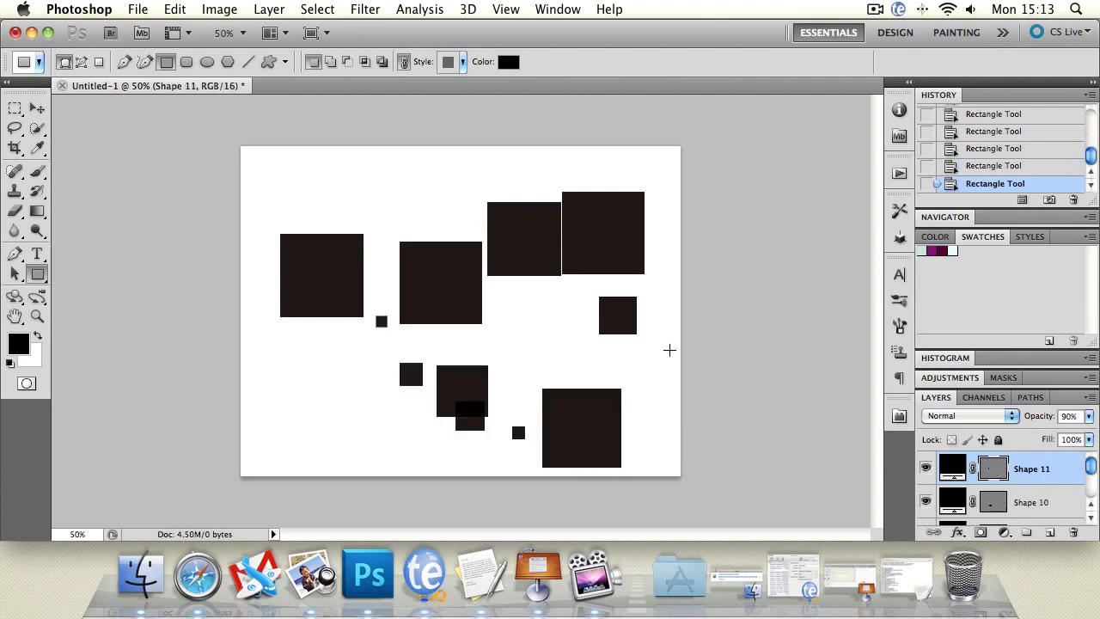
Undo all eleven squares to leave the canvas empty.
{"action": "key", "text": "super+alt+z"}
{"action": "key", "text": "super+alt+z"}
{"action": "key", "text": "super+alt+z"}
{"action": "key", "text": "super+alt+z"}
{"action": "key", "text": "super+alt+z"}
{"action": "key", "text": "super+alt+z"}
{"action": "key", "text": "super+alt+z"}
{"action": "key", "text": "super+alt+z"}
{"action": "key", "text": "super+alt+z"}
{"action": "key", "text": "super+alt+z"}
{"action": "key", "text": "super+alt+z"}
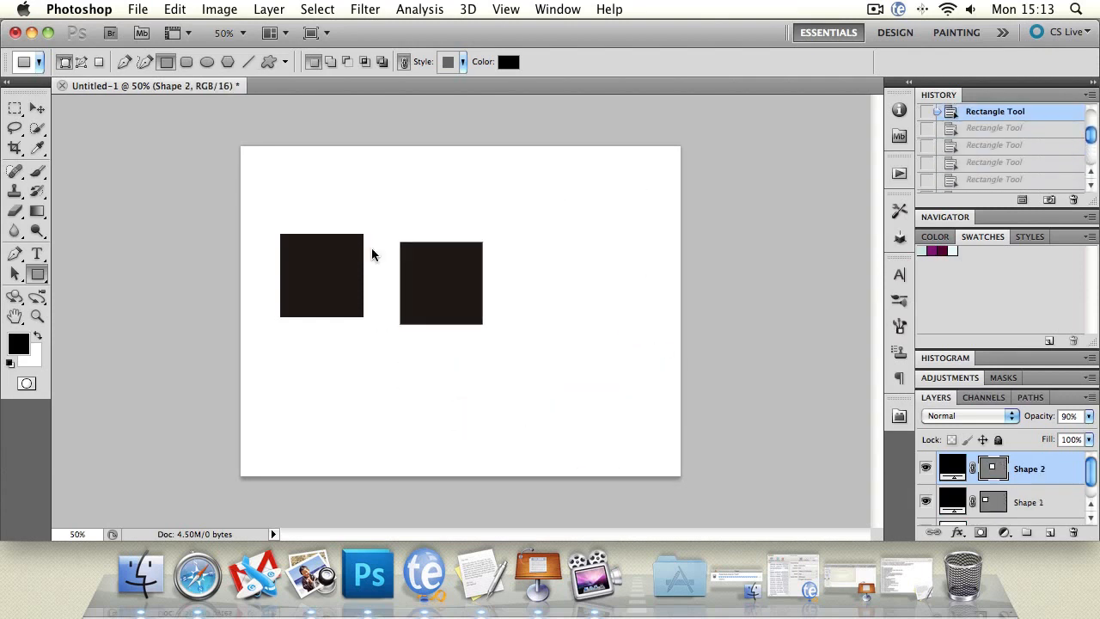
Place a fixed-size 500 px by 500 px square near the canvas centre, and delete its layer.
{"action": "left_click", "coordinate": [288, 62]}
{"action": "left_click", "coordinate": [187, 135]}
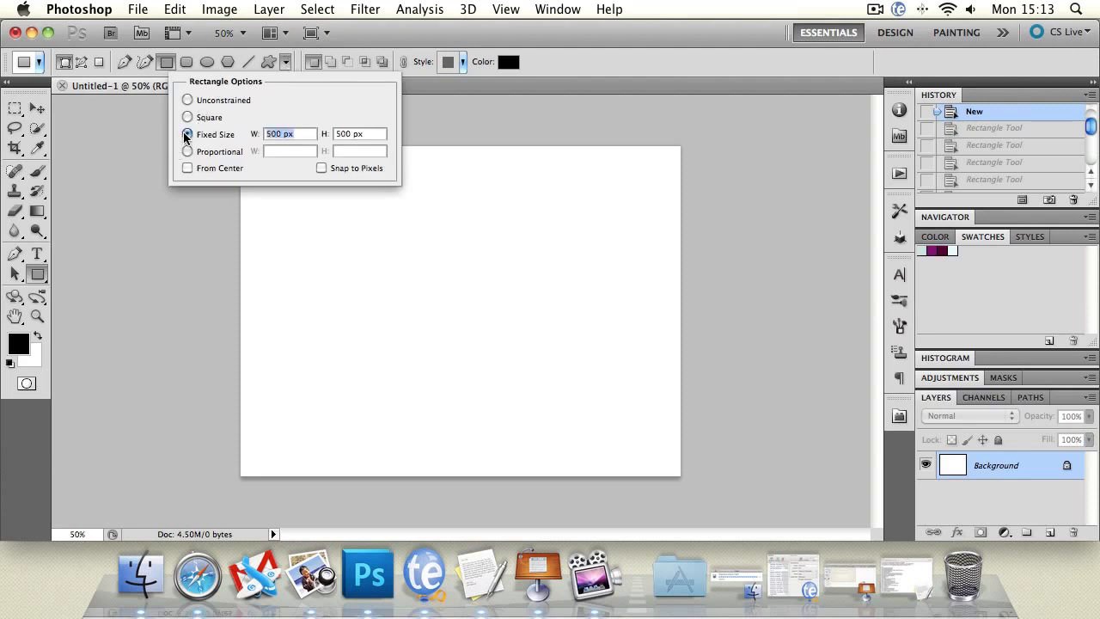
{"action": "left_click_drag", "start_coordinate": [358, 226], "coordinate": [342, 193]}
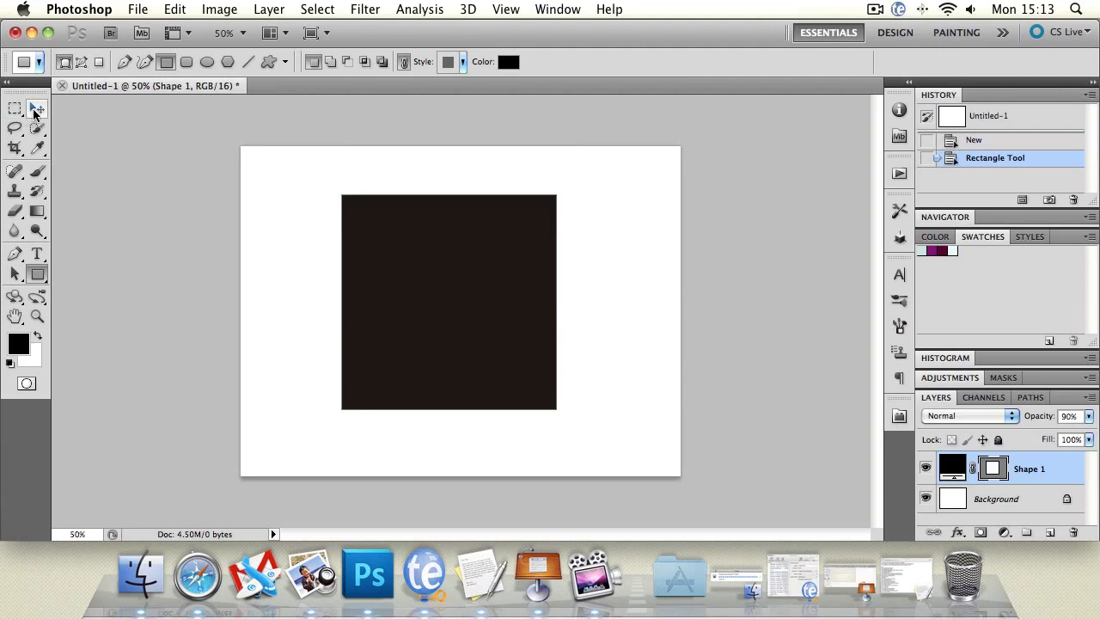
{"action": "left_click", "coordinate": [35, 108]}
{"action": "key", "text": "Delete"}
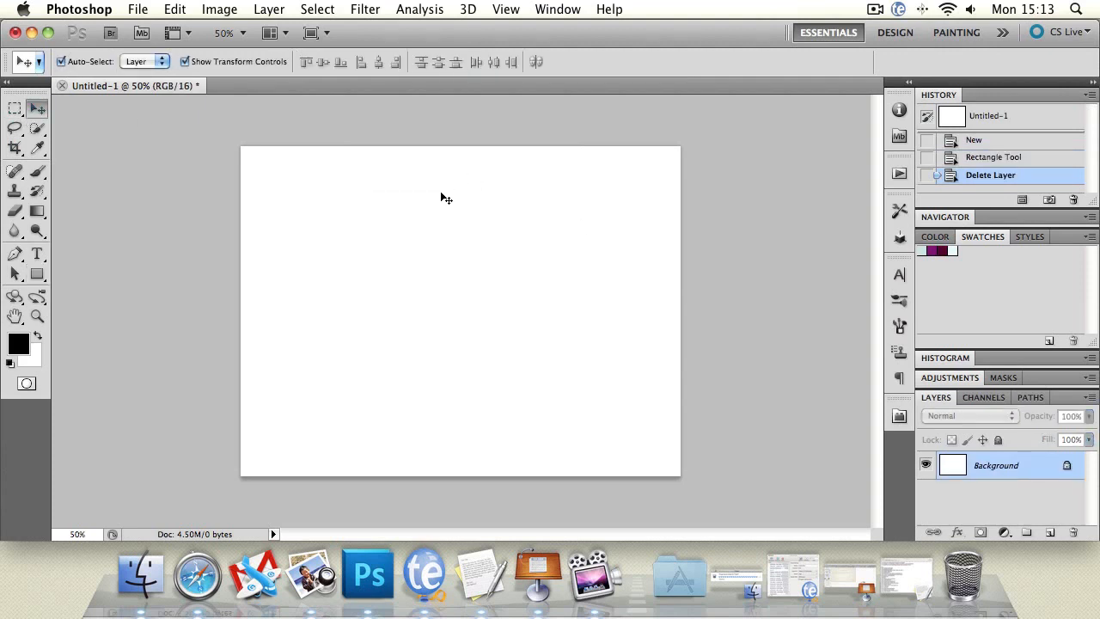
Set the Rectangle tool's options back to Unconstrained and keep the tool active for drawing.
{"action": "left_click", "coordinate": [44, 274]}
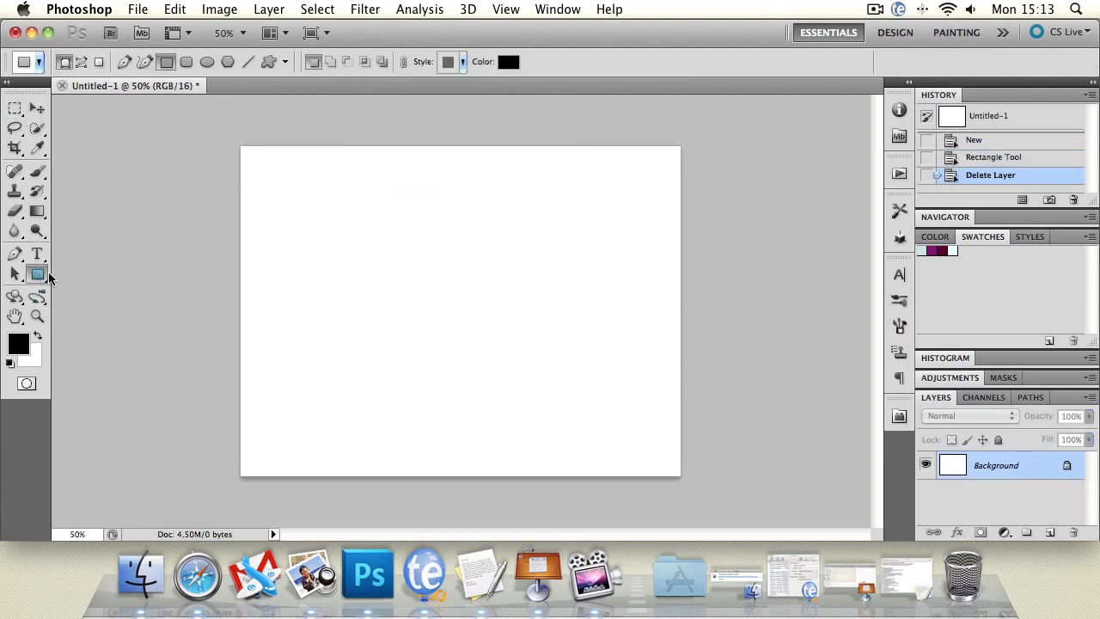
{"action": "left_click", "coordinate": [97, 274]}
{"action": "left_click", "coordinate": [287, 62]}
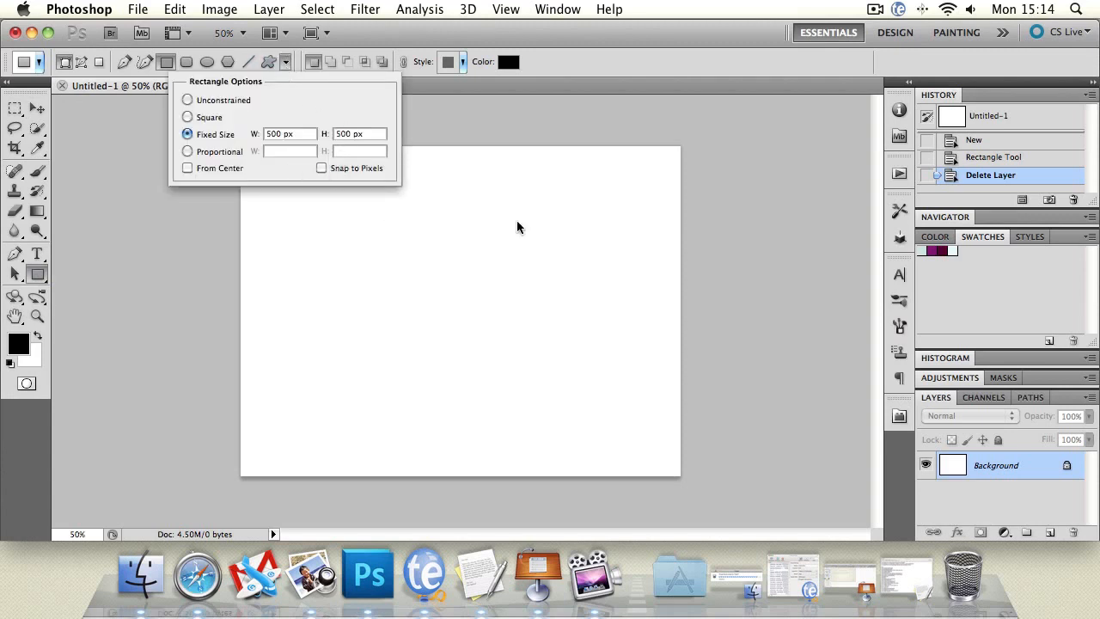
{"action": "left_click", "coordinate": [188, 117]}
{"action": "left_click", "coordinate": [188, 100]}
{"action": "left_click", "coordinate": [38, 109]}
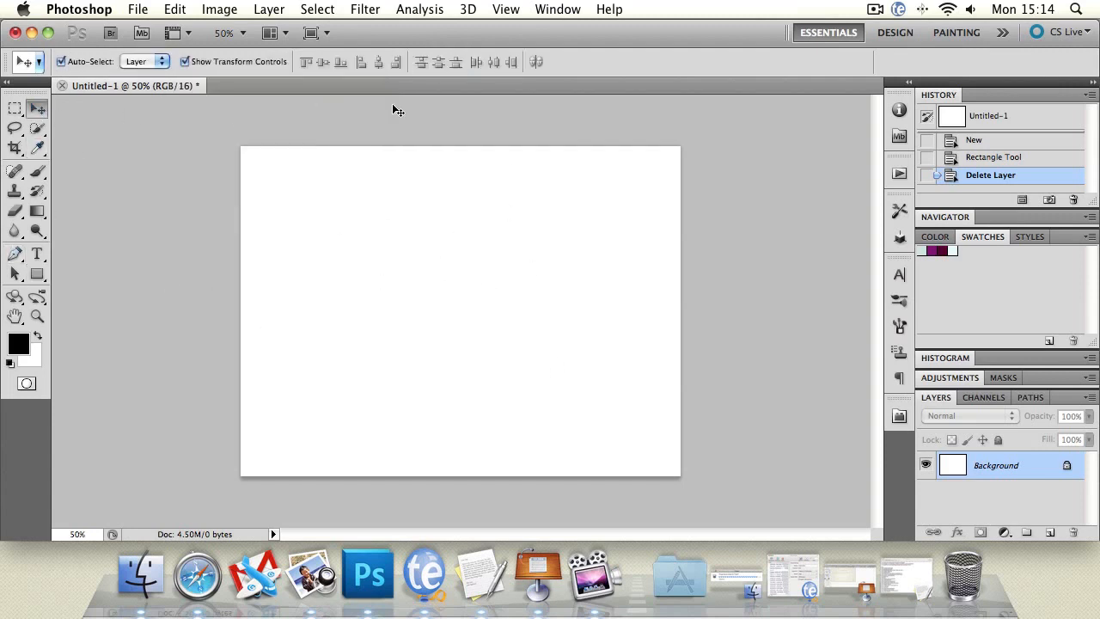
{"action": "left_click", "coordinate": [37, 273]}
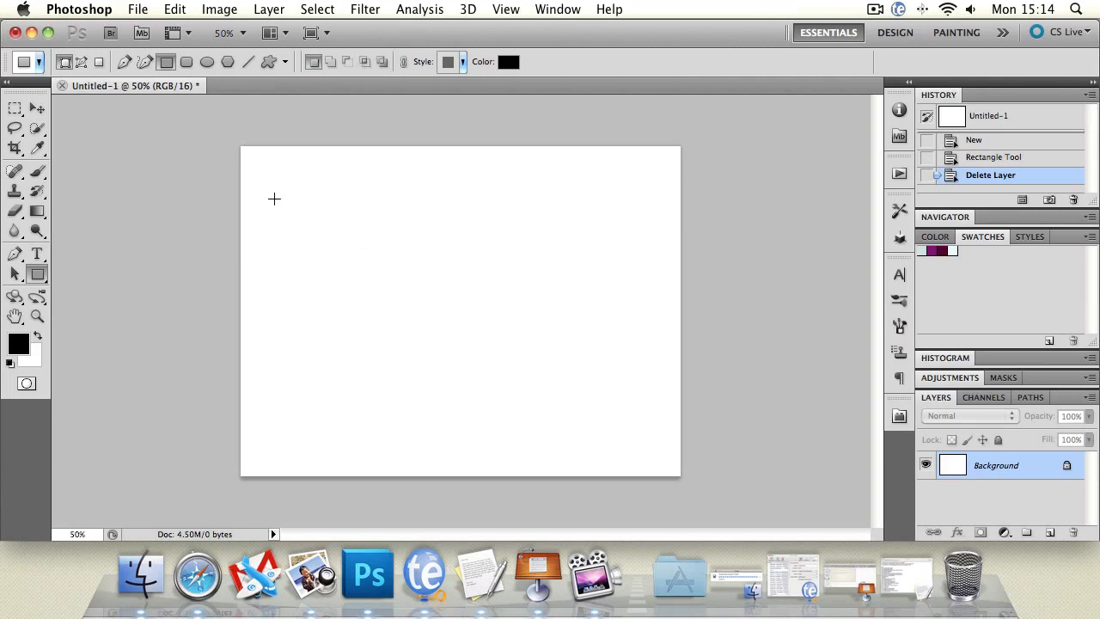
Draw a black rectangle, and combine it with one overlapping rectangle in subtract mode and another in intersect mode.
{"action": "left_click_drag", "start_coordinate": [274, 198], "coordinate": [473, 375]}
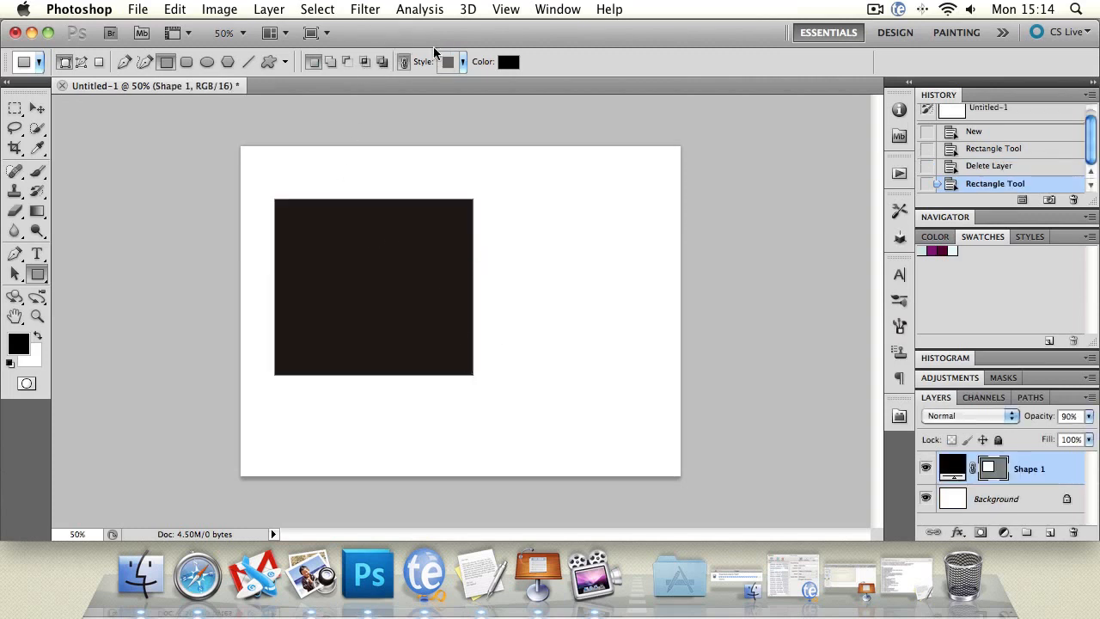
{"action": "left_click_drag", "start_coordinate": [326, 257], "coordinate": [492, 430]}
{"action": "left_click", "coordinate": [364, 62]}
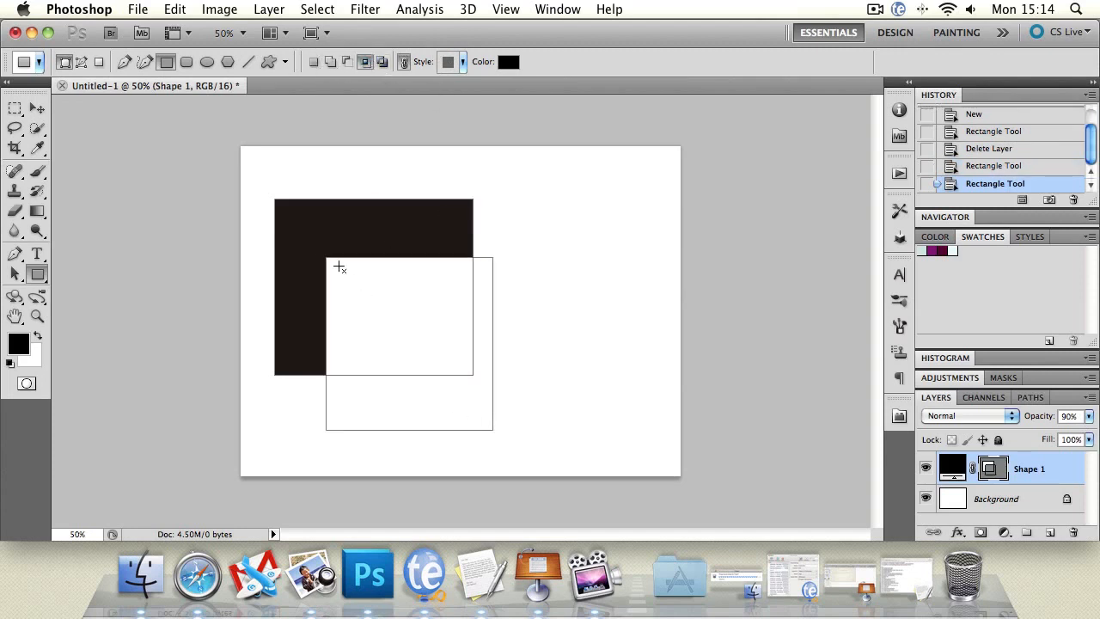
{"action": "left_click_drag", "start_coordinate": [305, 225], "coordinate": [427, 330]}
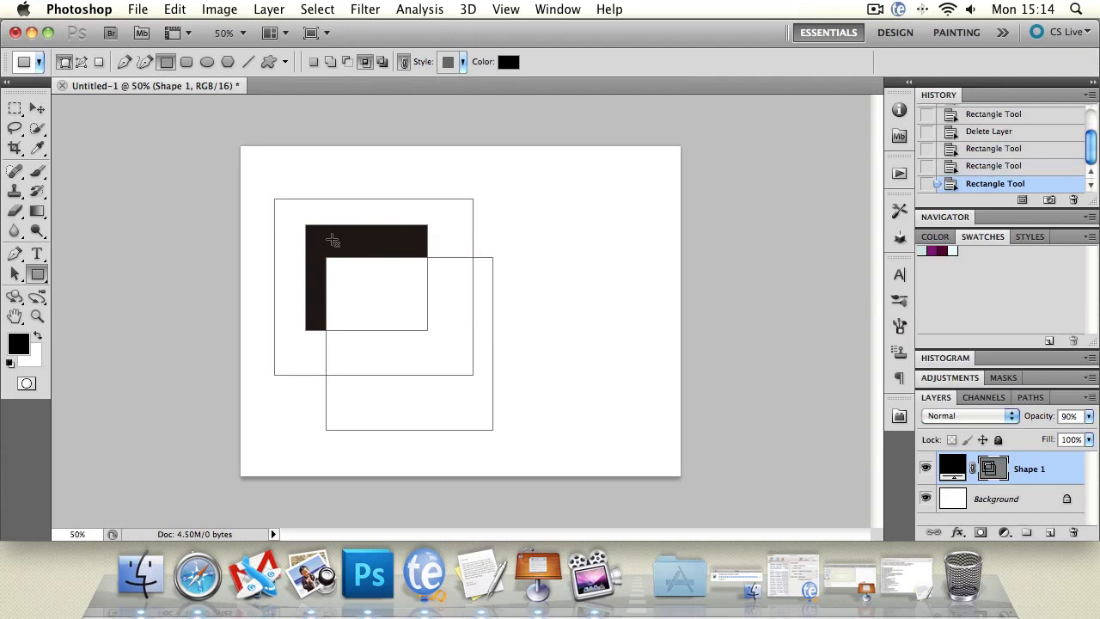
Overlay a tall rectangle that excludes overlapping shape areas, and undo all four combined rectangles.
{"action": "left_click", "coordinate": [382, 62]}
{"action": "left_click_drag", "start_coordinate": [279, 188], "coordinate": [444, 450]}
{"action": "key", "text": "super+alt+z"}
{"action": "key", "text": "super+alt+z"}
{"action": "key", "text": "super+alt+z"}
{"action": "key", "text": "super+alt+z"}
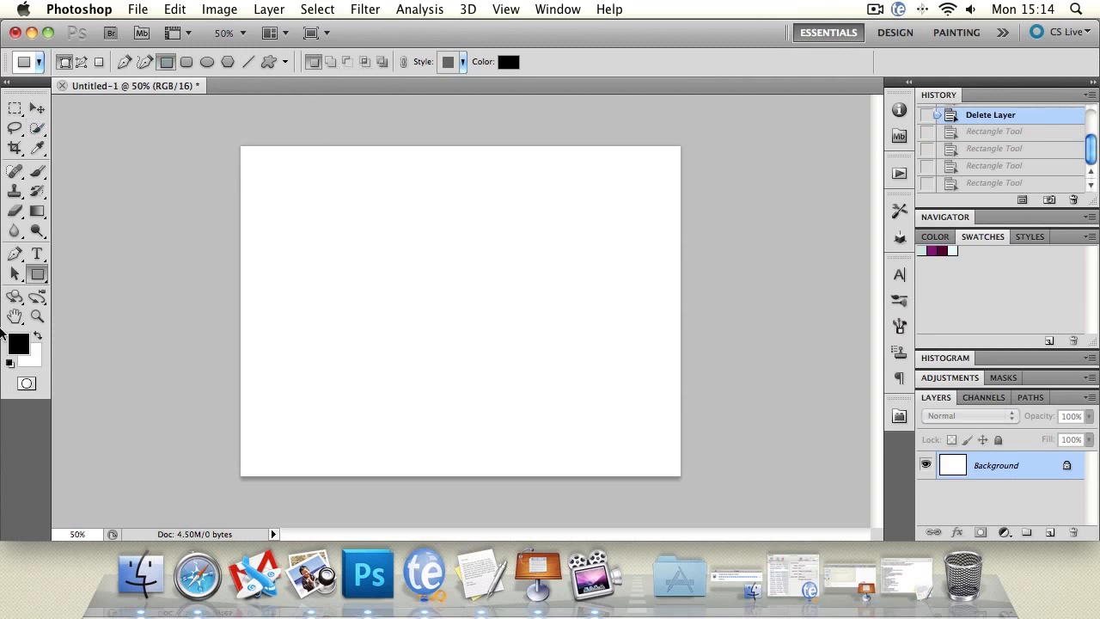
Draw a black rectangle over the upper-left part of the canvas and select it with the Move tool.
{"action": "left_click_drag", "start_coordinate": [37, 273], "coordinate": [93, 265]}
{"action": "left_click_drag", "start_coordinate": [269, 177], "coordinate": [505, 361]}
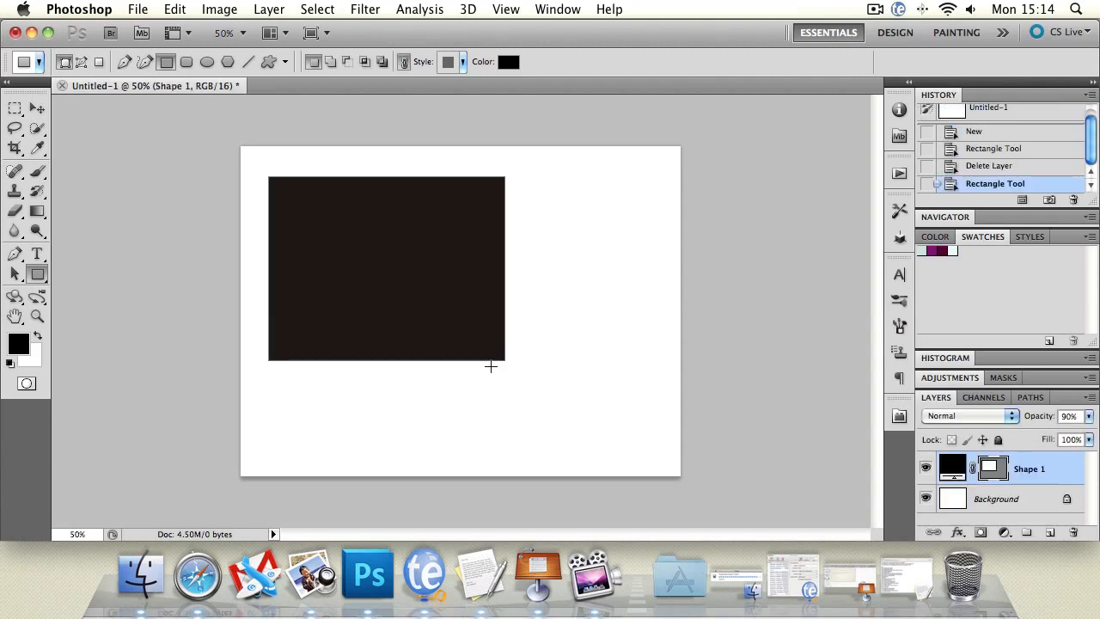
{"action": "left_click", "coordinate": [44, 106]}
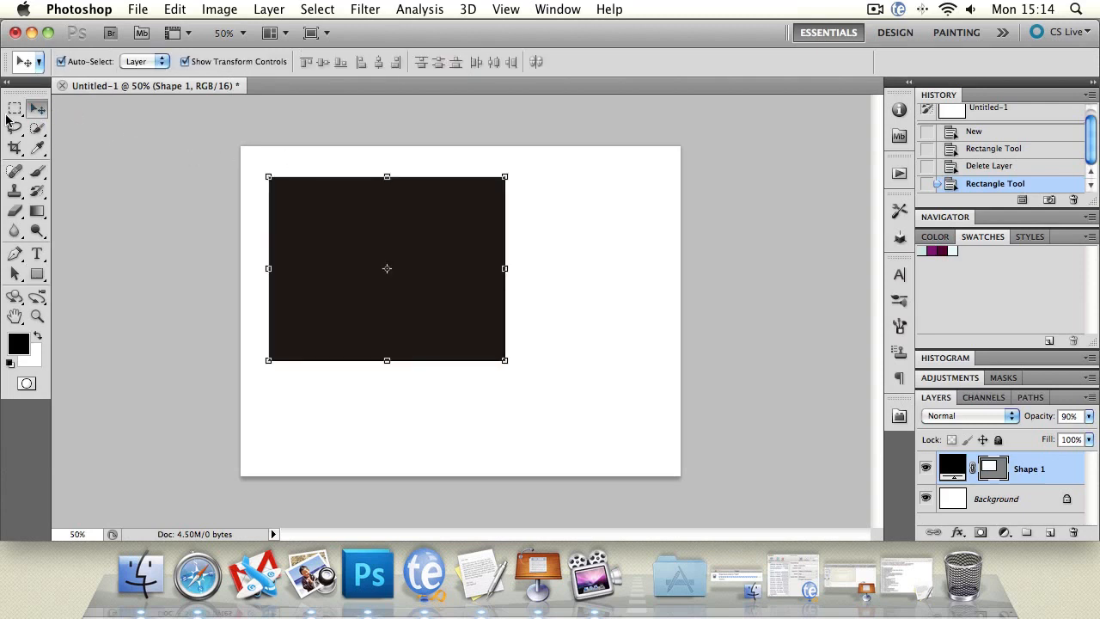
{"action": "left_click", "coordinate": [127, 165]}
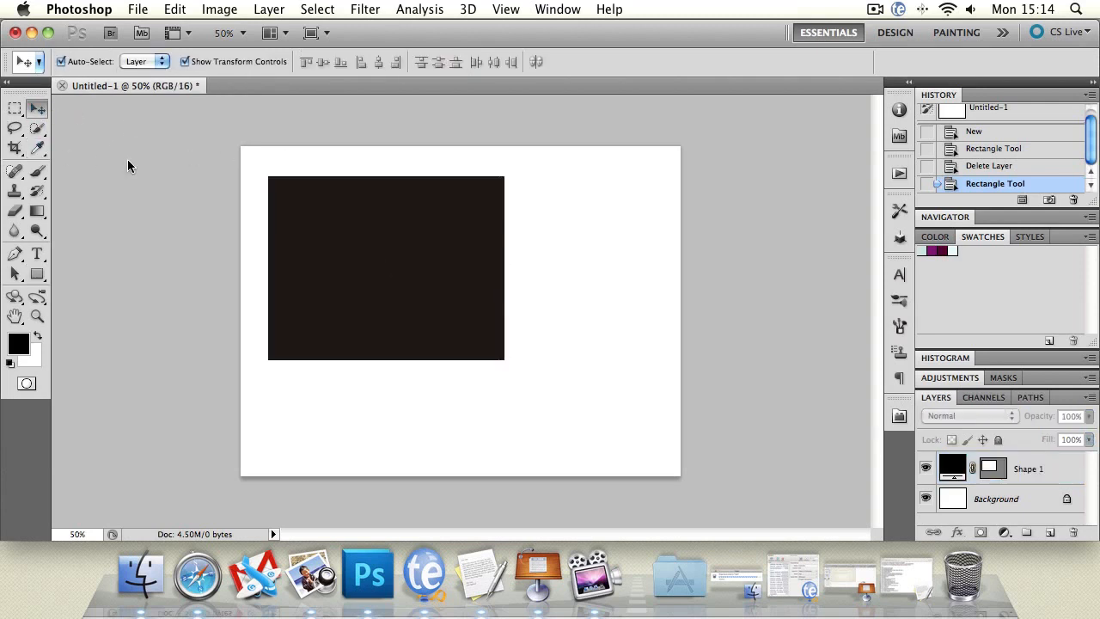
{"action": "left_click", "coordinate": [456, 219]}
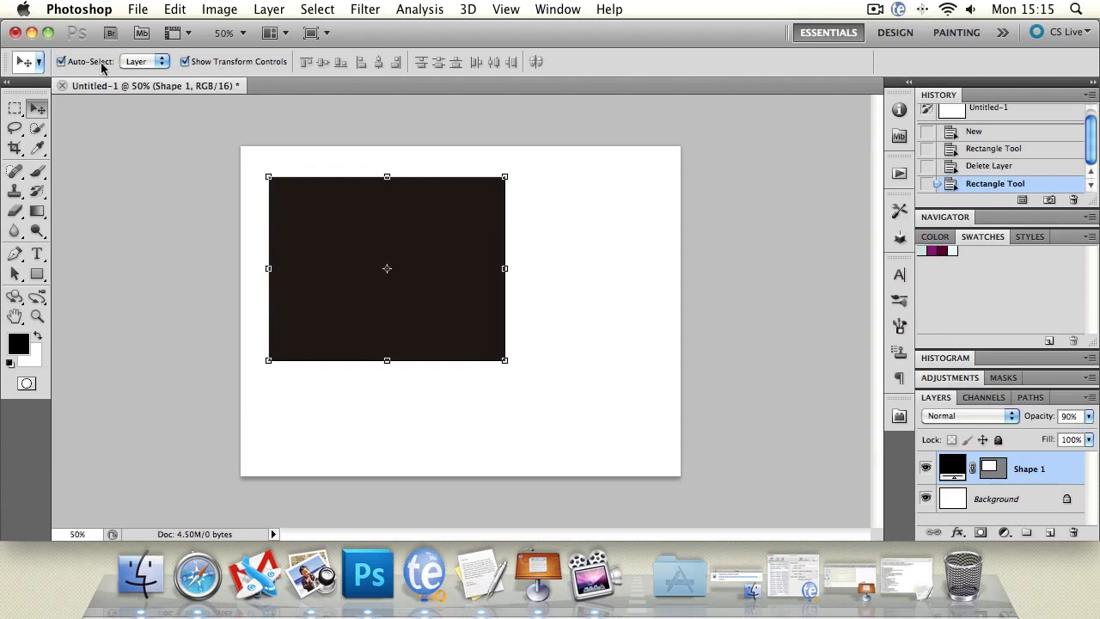
Try rotating the rectangle about -23.3° and scaling it to about 103% by 126% with Free Transform, and discard the shape.
{"action": "key", "text": "super+t"}
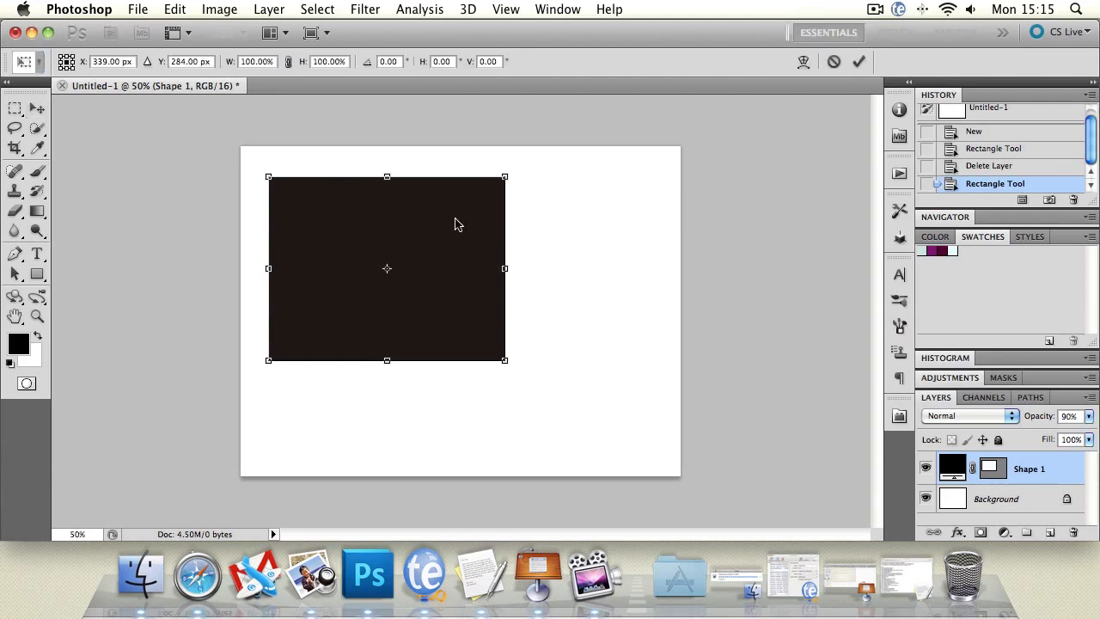
{"action": "left_click_drag", "start_coordinate": [528, 290], "coordinate": [529, 219]}
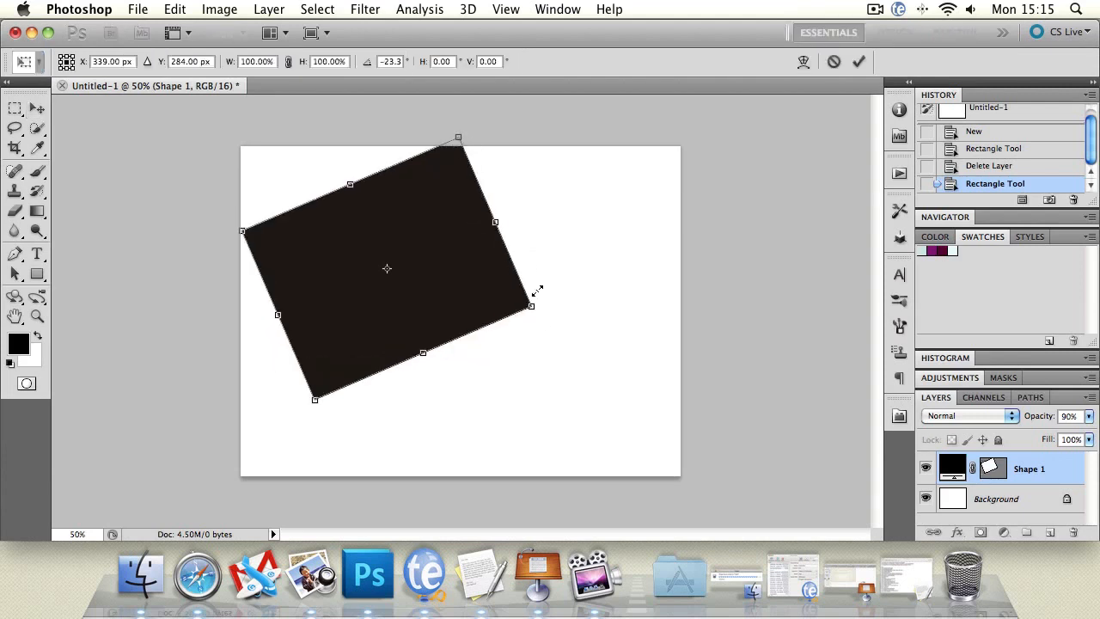
{"action": "left_click_drag", "start_coordinate": [535, 307], "coordinate": [558, 346]}
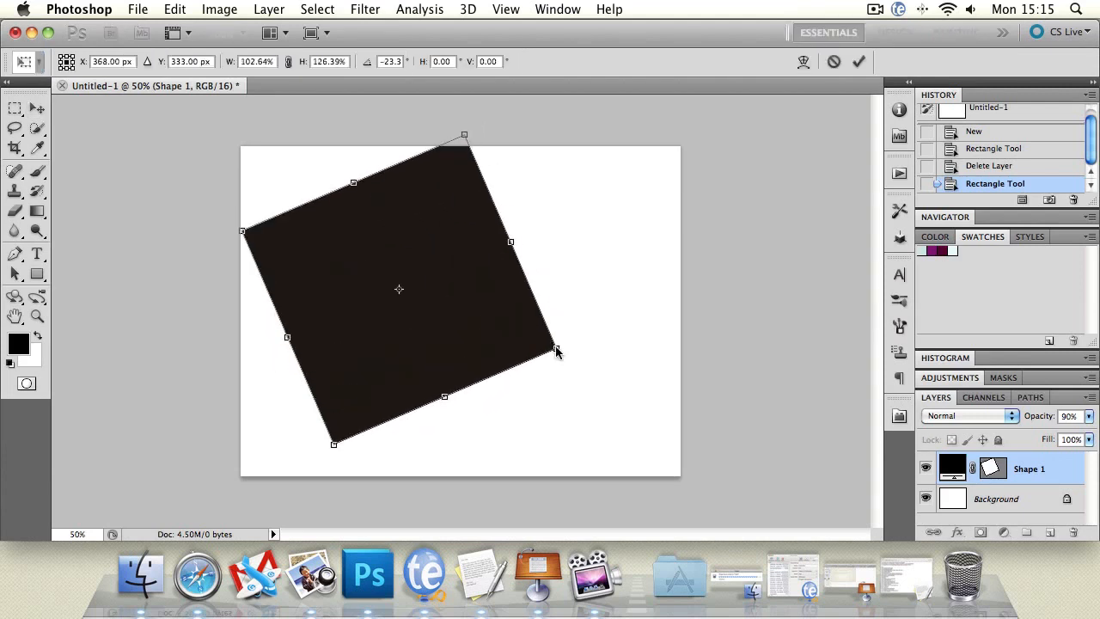
{"action": "key", "text": "Return"}
{"action": "key", "text": "super+z"}
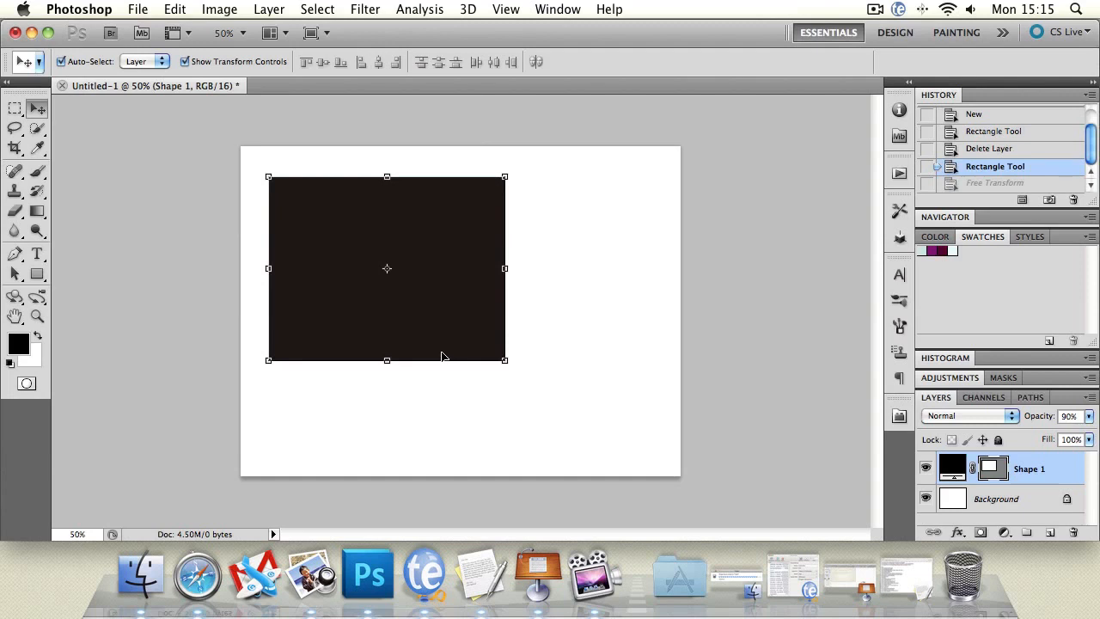
{"action": "key", "text": "BackSpace"}
Set the Rounded Rectangle tool's radius to 10 px and draw a black rounded rectangle in the canvas's upper-left area.
{"action": "left_click", "coordinate": [37, 273]}
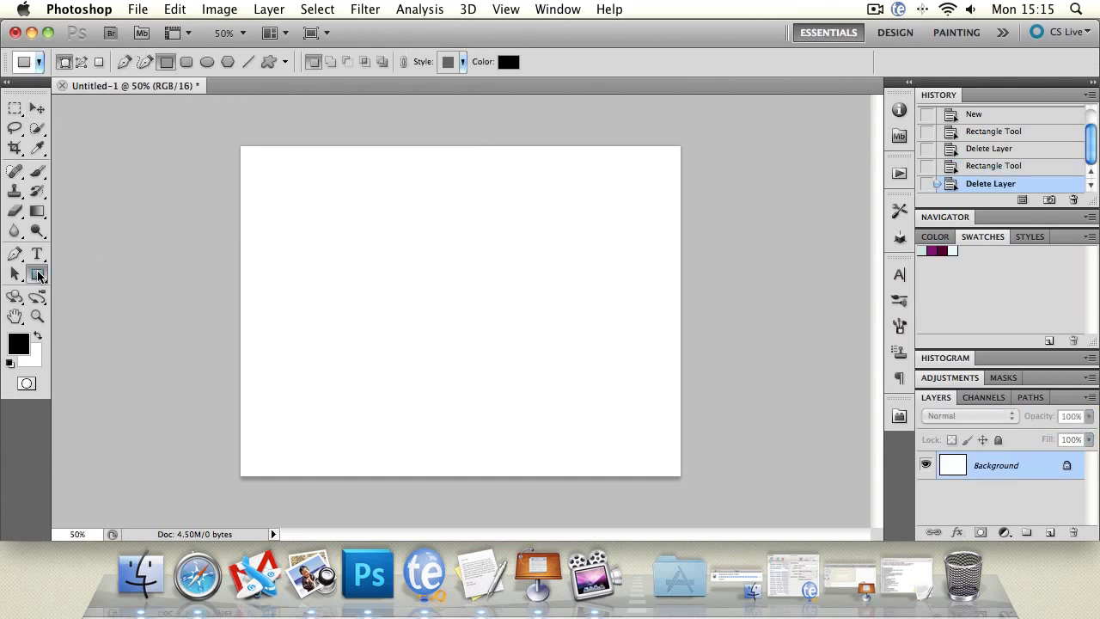
{"action": "left_click", "coordinate": [186, 63]}
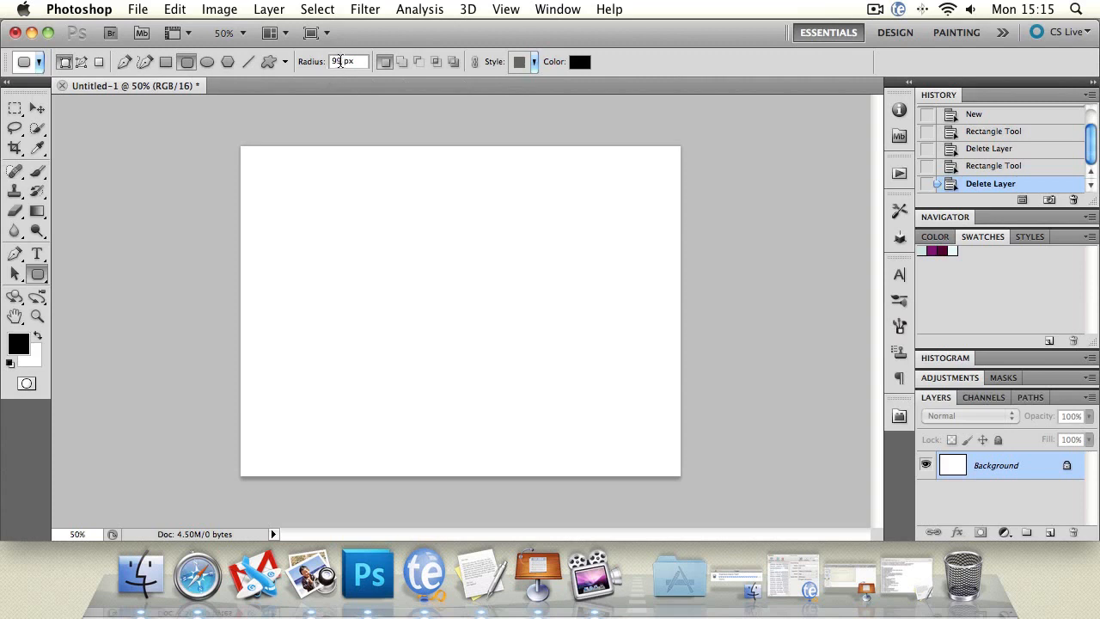
{"action": "type", "text": "10"}
{"action": "left_click_drag", "start_coordinate": [267, 169], "coordinate": [500, 401]}
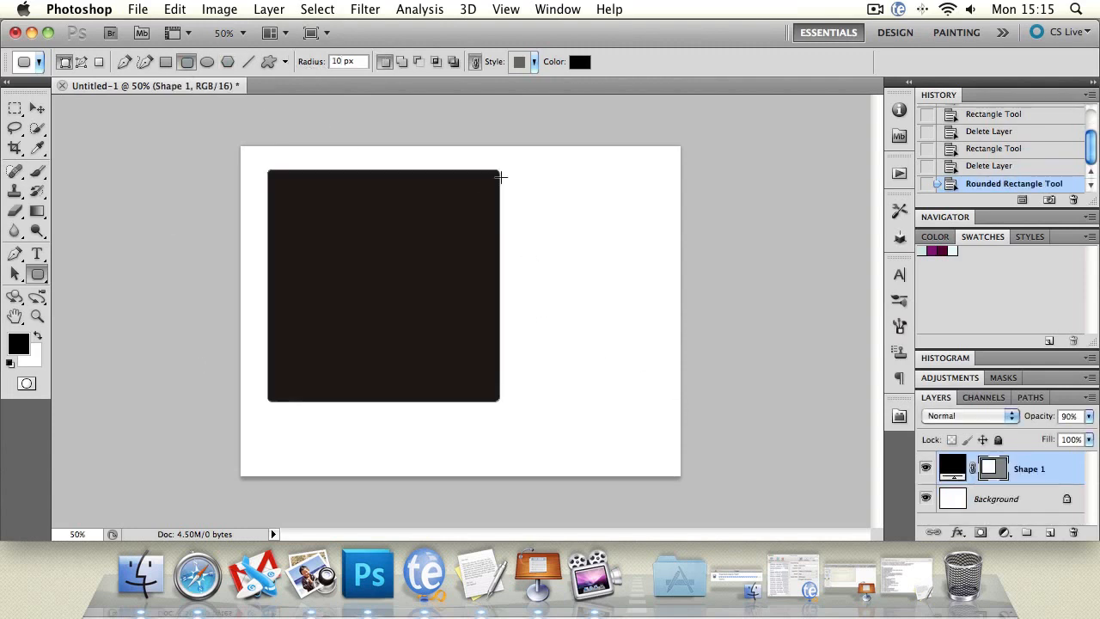
{"action": "key", "text": "super+z"}
{"action": "left_click_drag", "start_coordinate": [268, 172], "coordinate": [453, 344]}
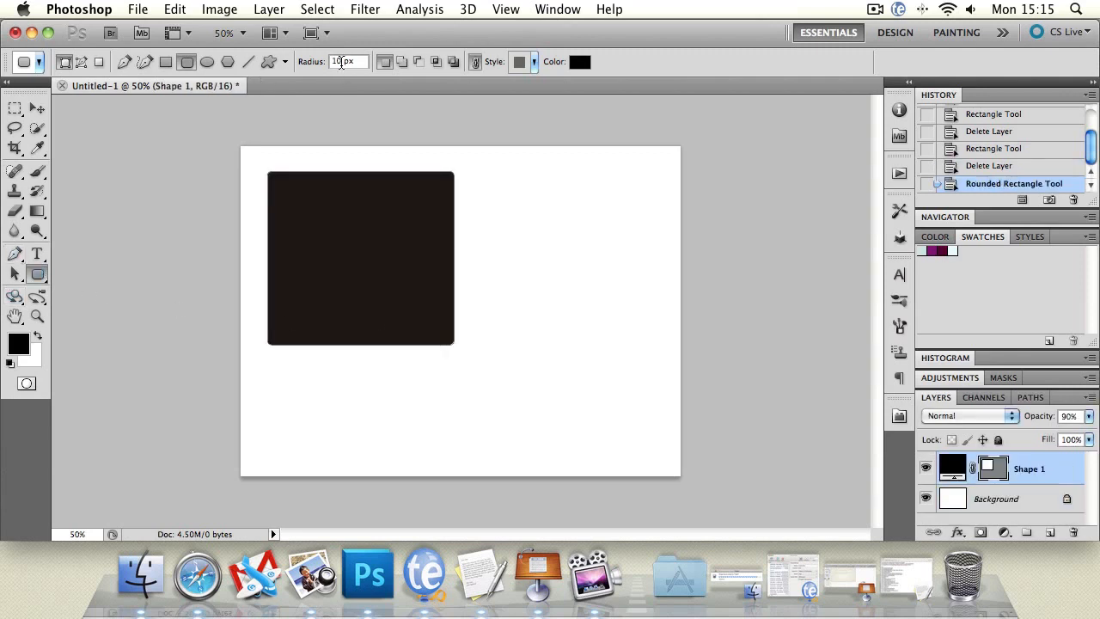
Set the Rounded Rectangle tool's radius to 99 px, draw a large rounded rectangle extending past the canvas's lower-right corner, and undo both rounded rectangles.
{"action": "double_click", "coordinate": [341, 62]}
{"action": "left_click", "coordinate": [337, 62]}
{"action": "left_click_drag", "start_coordinate": [522, 241], "coordinate": [872, 604]}
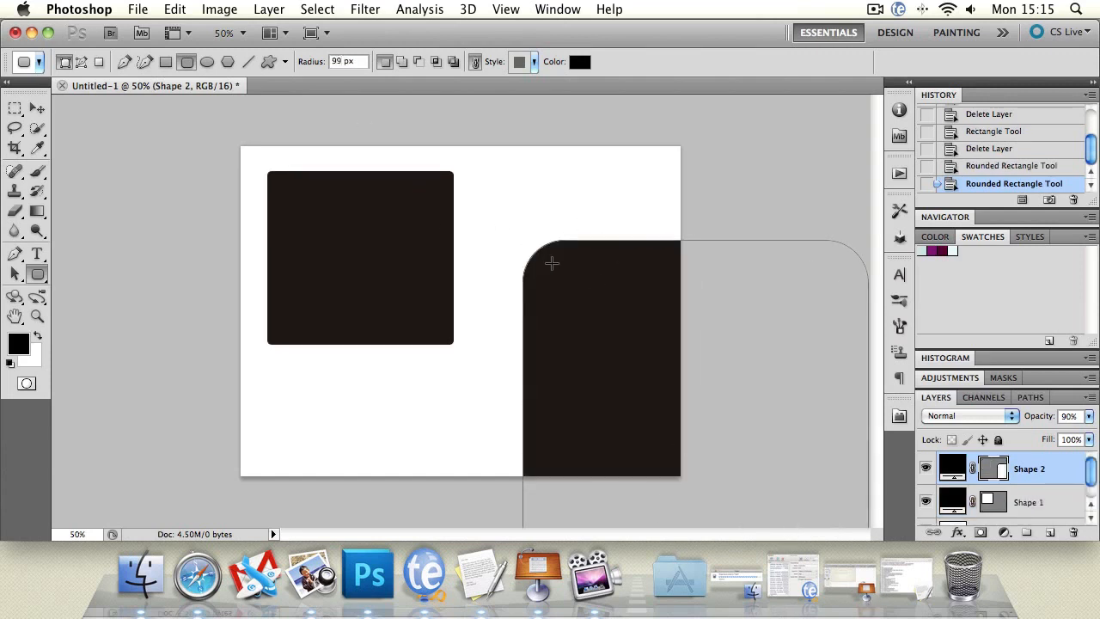
{"action": "key", "text": "super+alt+z"}
{"action": "key", "text": "super+alt+z"}
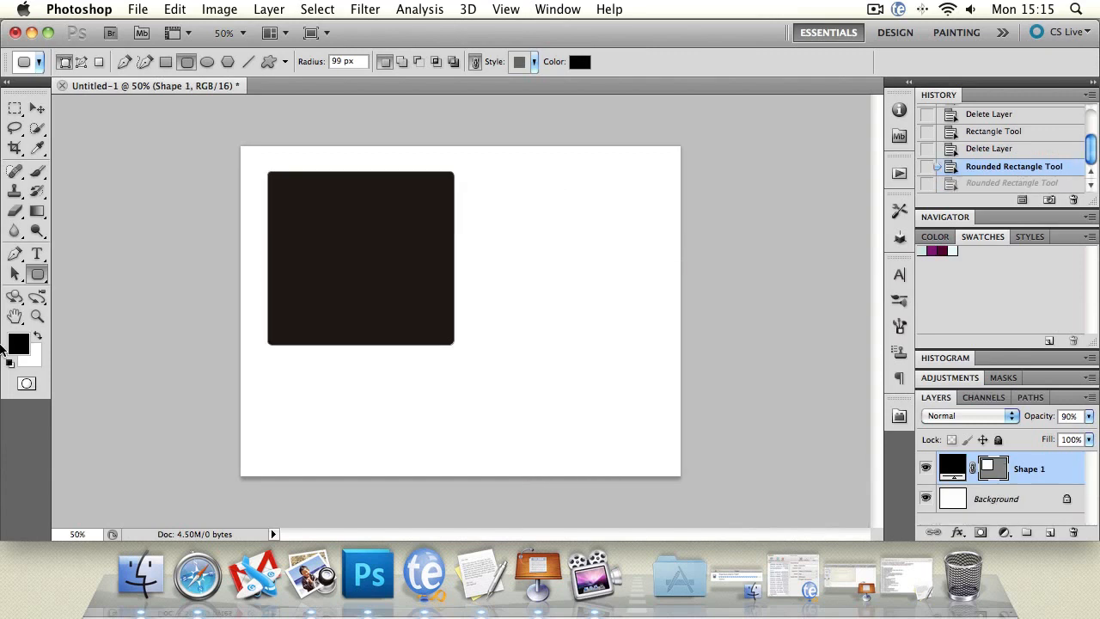
Try out the Ellipse tool by drawing a wide ellipse, a tall narrow ellipse and a perfect circle, undoing each one.
{"action": "left_click", "coordinate": [38, 275]}
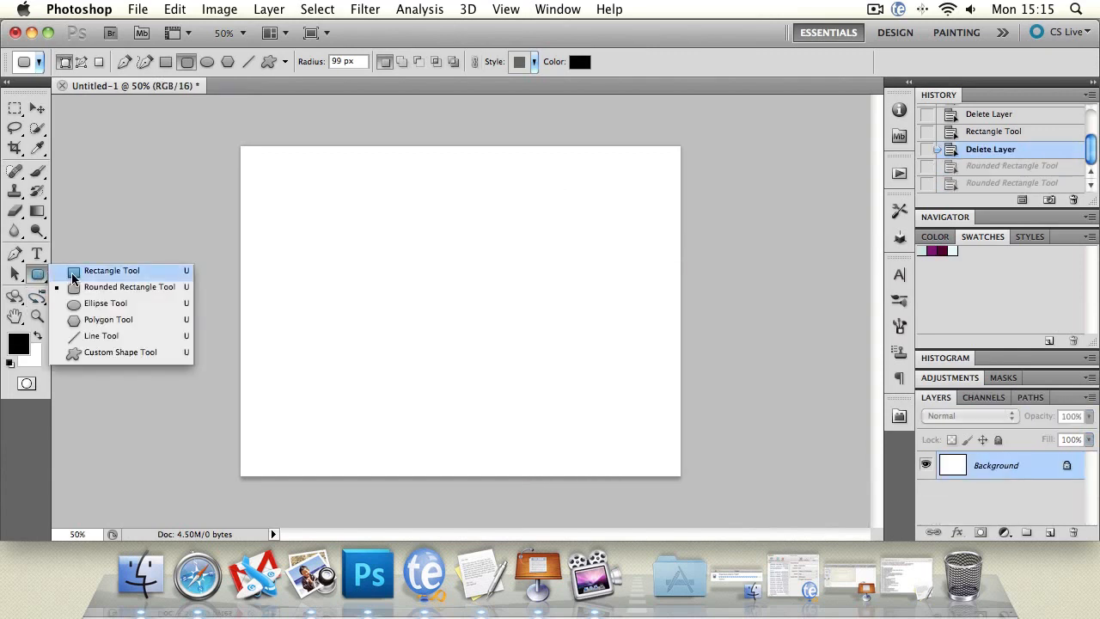
{"action": "left_click", "coordinate": [286, 63]}
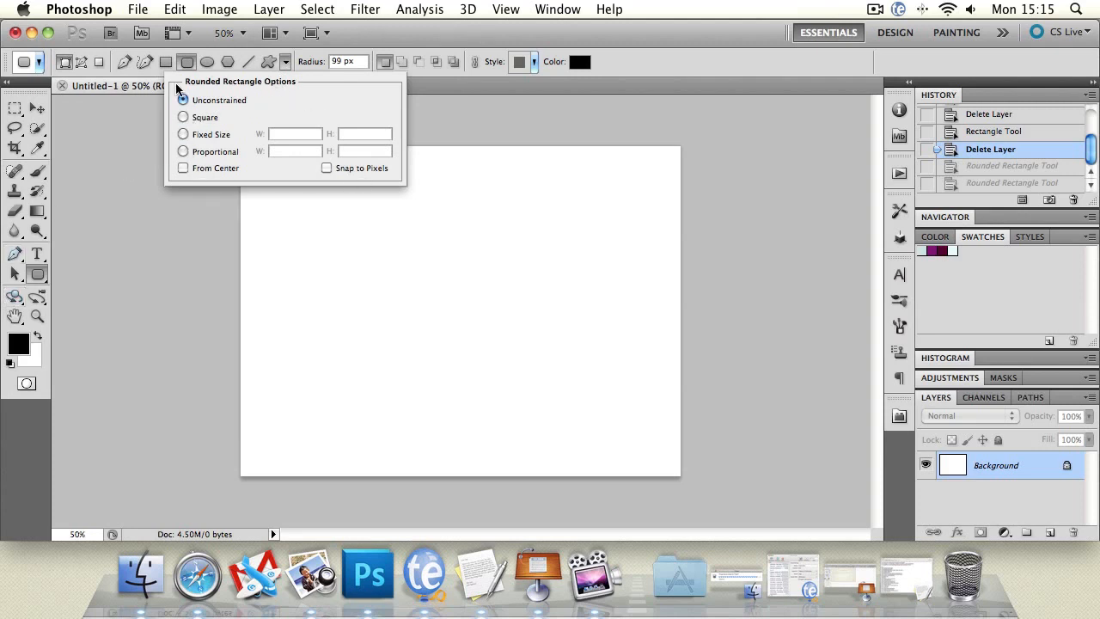
{"action": "left_click", "coordinate": [201, 65]}
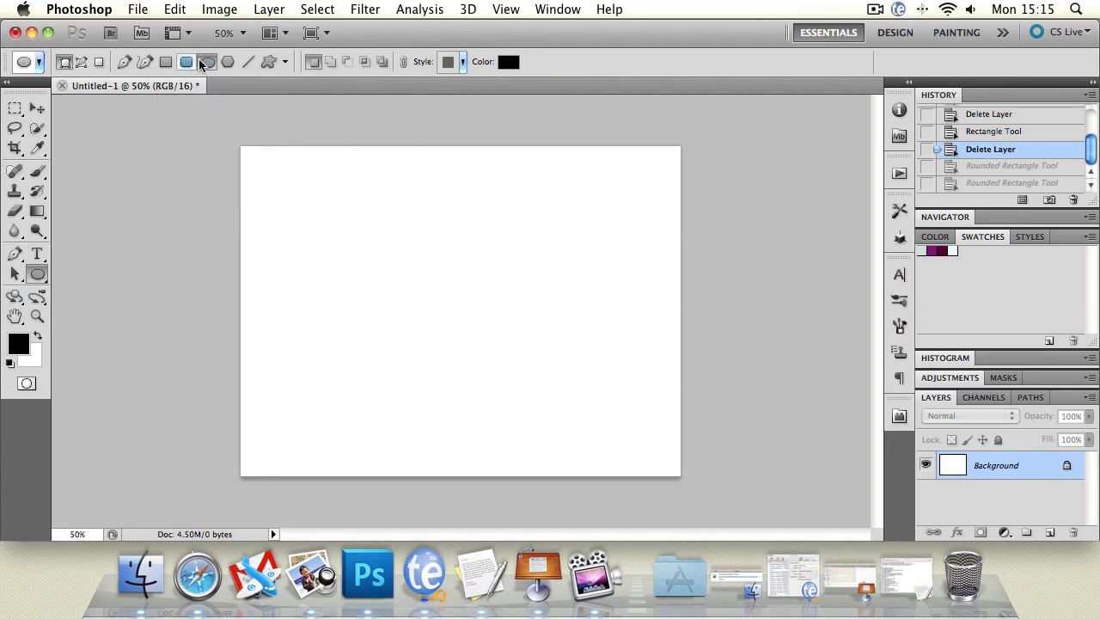
{"action": "left_click_drag", "start_coordinate": [269, 183], "coordinate": [595, 259]}
{"action": "key", "text": "super+z"}
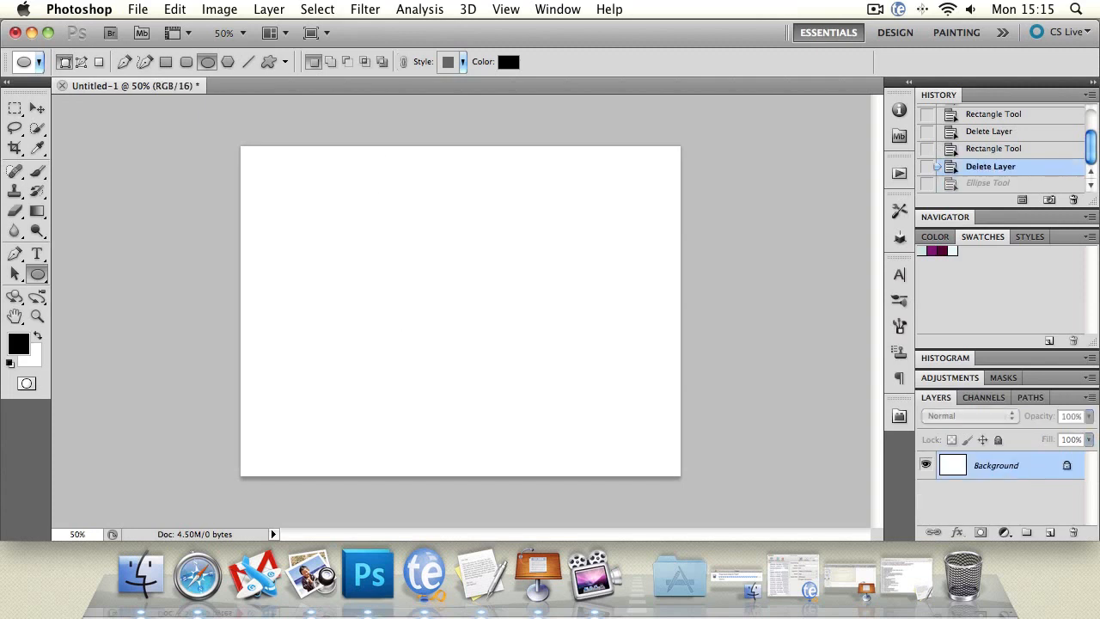
{"action": "left_click_drag", "start_coordinate": [376, 155], "coordinate": [421, 376]}
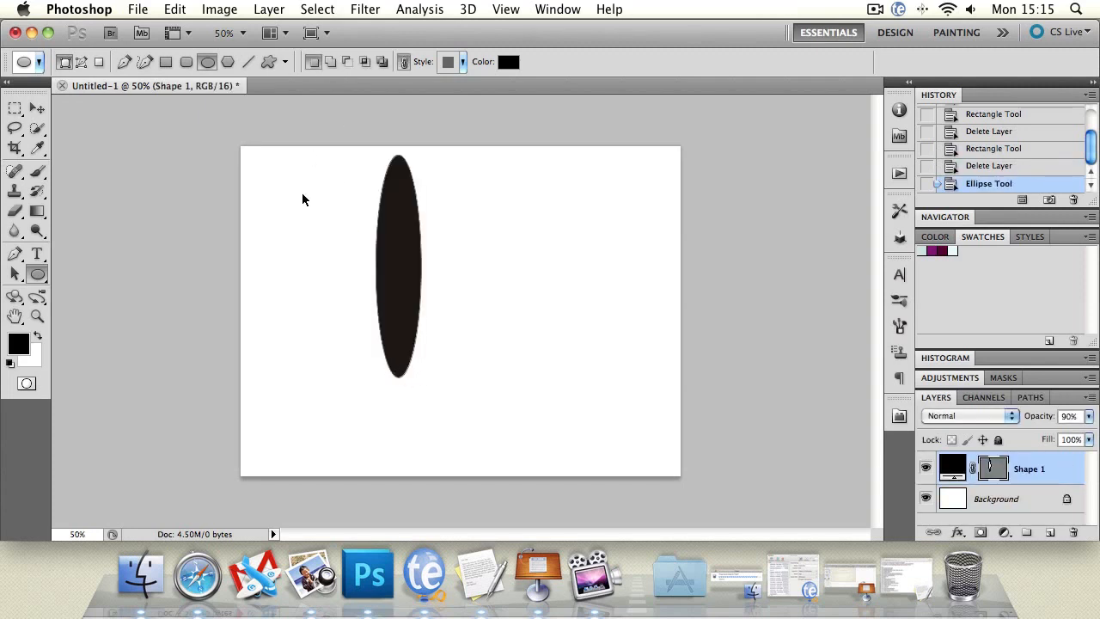
{"action": "key", "text": "super+z"}
{"action": "left_click_drag", "start_coordinate": [311, 214], "coordinate": [550, 410]}
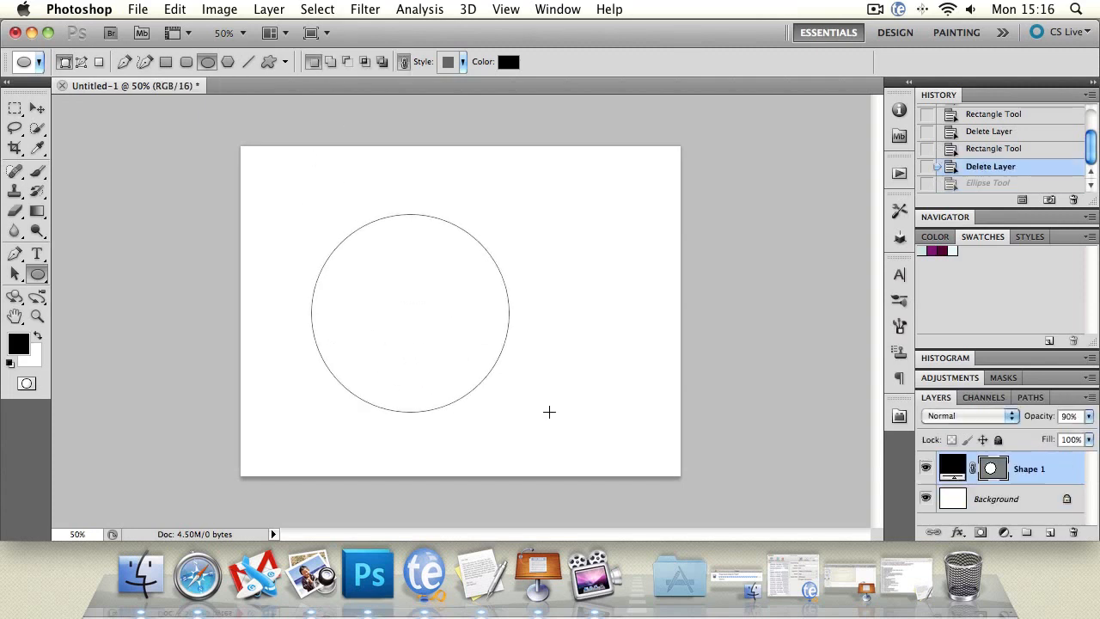
{"action": "key", "text": "super+z"}
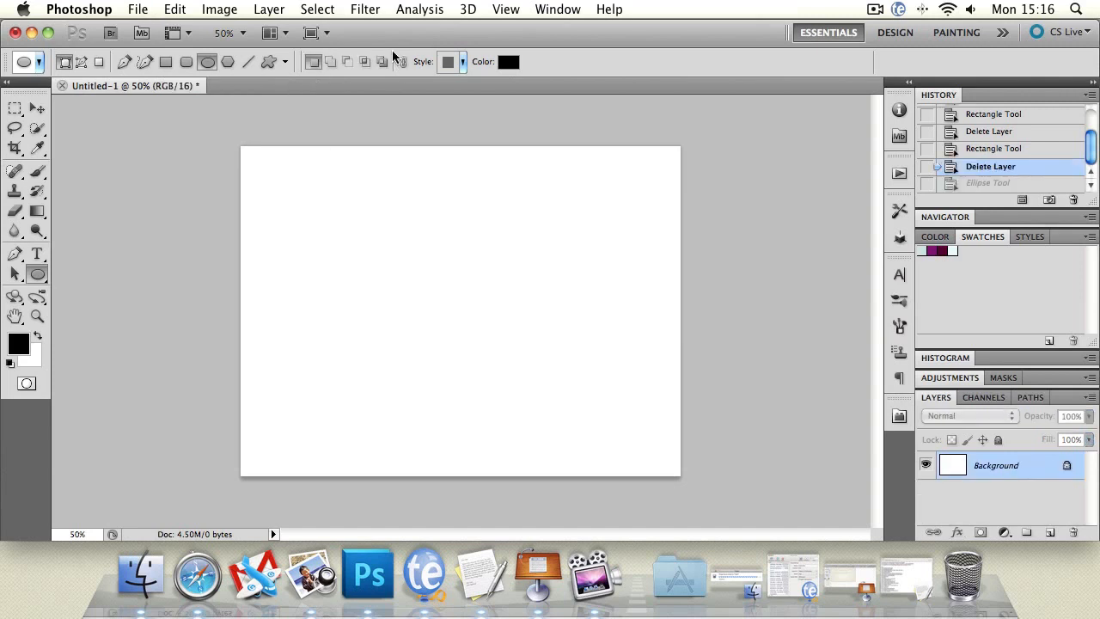
Draw a large black square left of the canvas's centre with the Rectangle tool.
{"action": "left_click", "coordinate": [285, 64]}
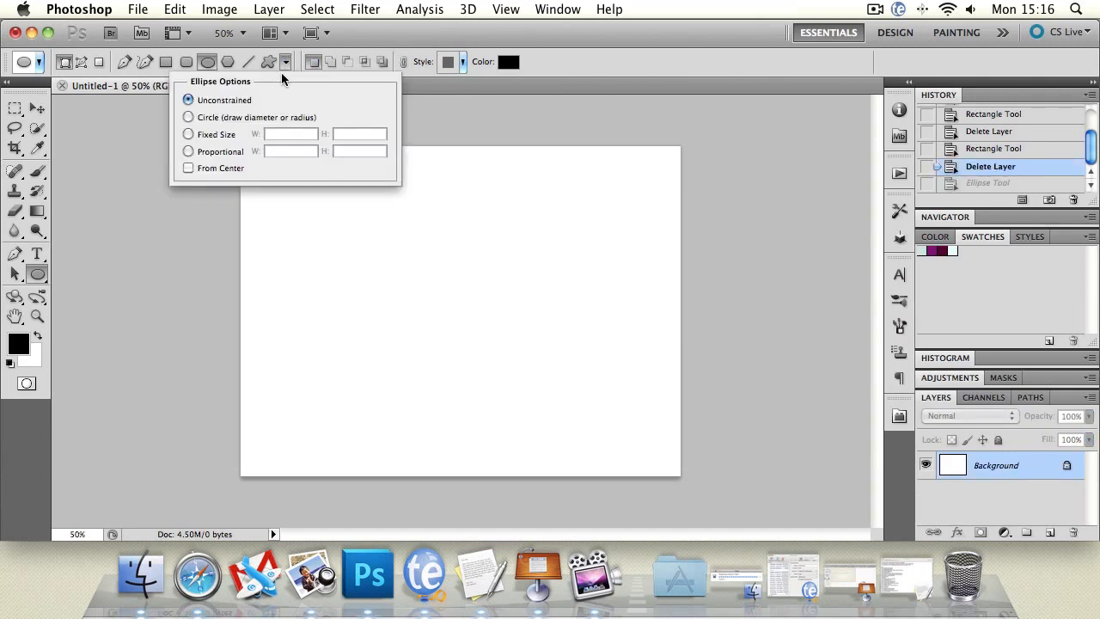
{"action": "left_click", "coordinate": [166, 62]}
{"action": "left_click", "coordinate": [166, 62]}
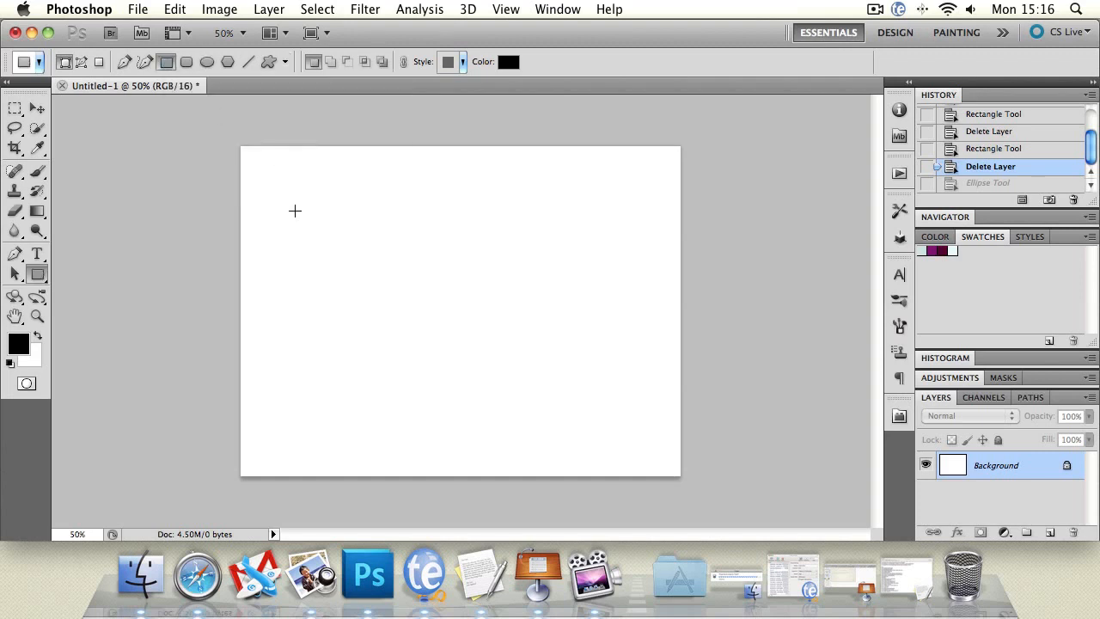
{"action": "left_click_drag", "start_coordinate": [294, 210], "coordinate": [411, 326]}
{"action": "left_click_drag", "start_coordinate": [490, 337], "coordinate": [497, 413]}
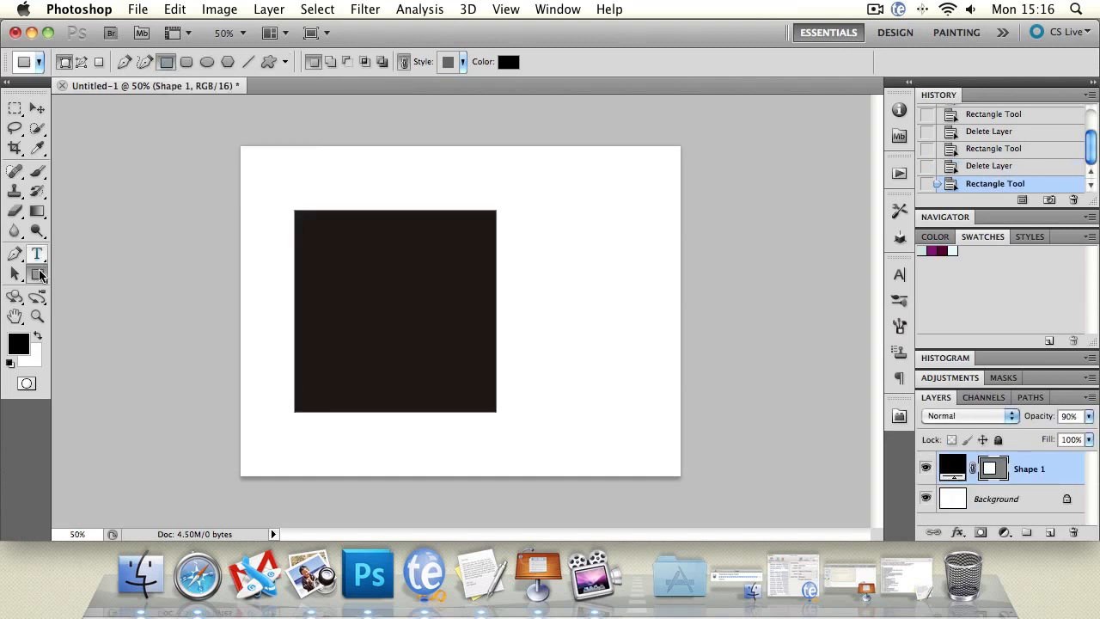
Subtract a large circle from the black square with the Ellipse tool, and undo both shapes.
{"action": "left_click", "coordinate": [37, 274]}
{"action": "left_click", "coordinate": [109, 304]}
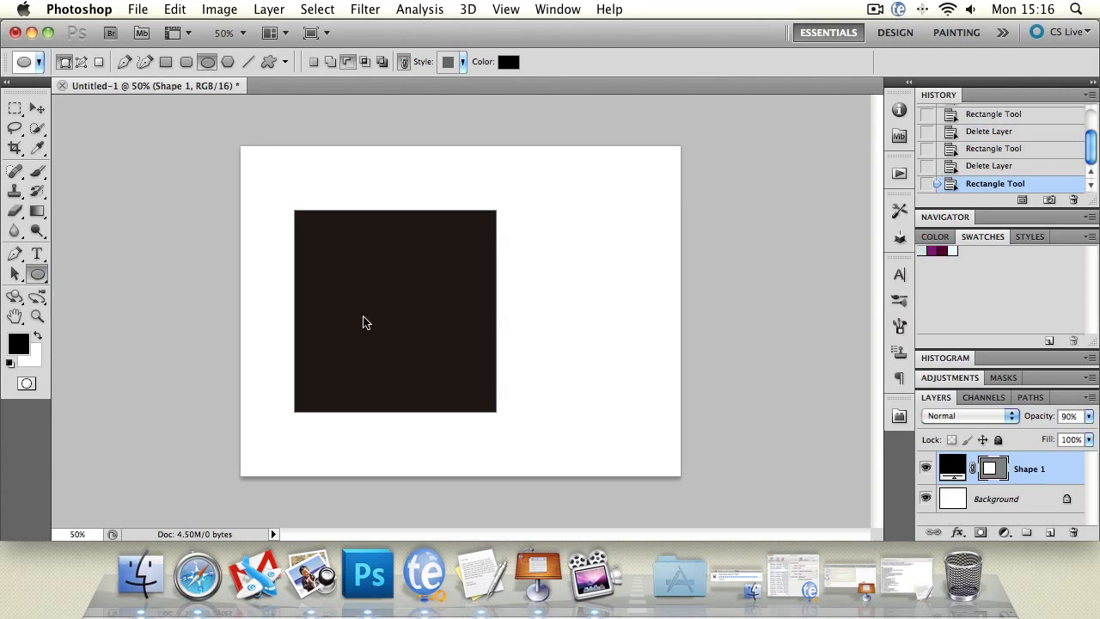
{"action": "left_click_drag", "start_coordinate": [384, 296], "coordinate": [487, 390]}
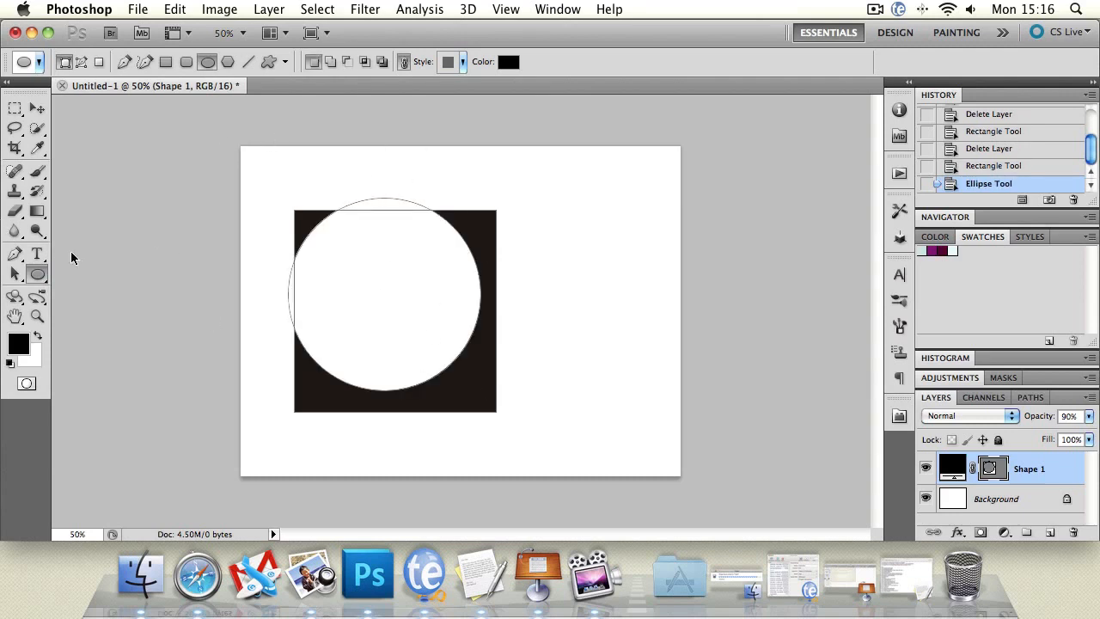
{"action": "key", "text": "super+alt+z"}
{"action": "key", "text": "super+alt+z"}
Constrain the Ellipse tool to circles, draw a test circle and undo it, and set the tool back to Unconstrained.
{"action": "left_click", "coordinate": [226, 63]}
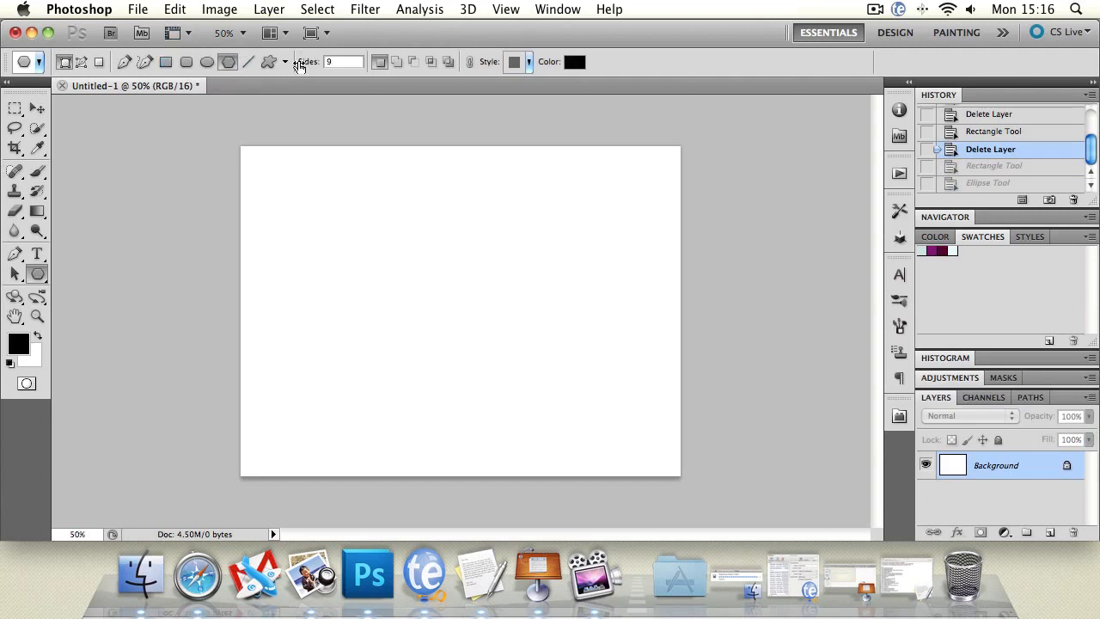
{"action": "left_click", "coordinate": [208, 64]}
{"action": "left_click", "coordinate": [285, 62]}
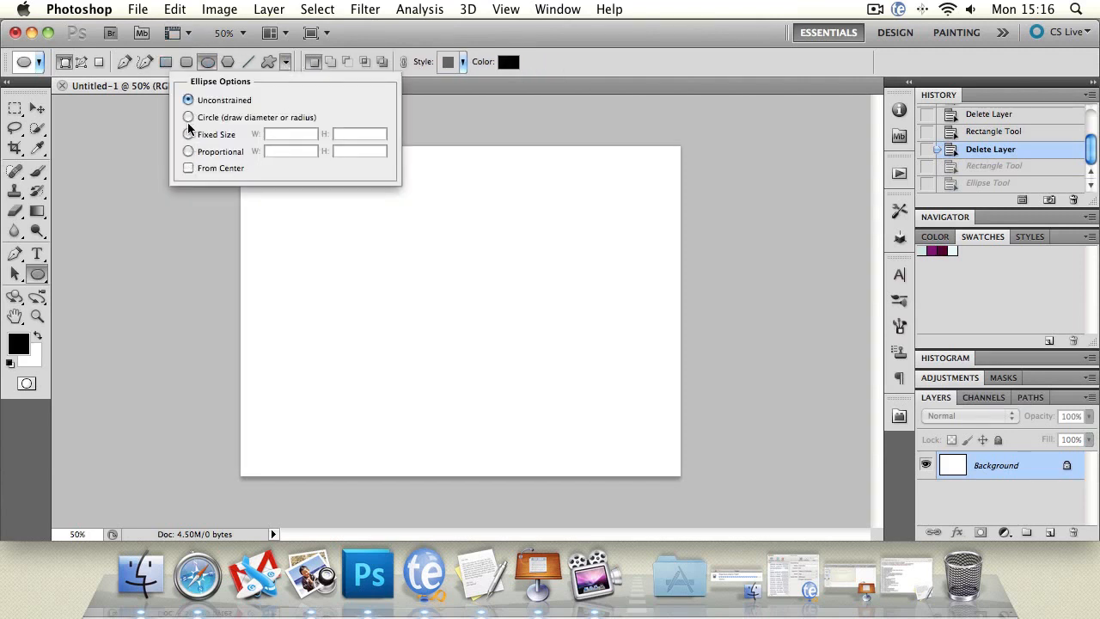
{"action": "left_click", "coordinate": [188, 117]}
{"action": "mouse_move", "coordinate": [466, 329]}
{"action": "left_mouse_down"}
{"action": "mouse_move", "coordinate": [616, 331]}
{"action": "mouse_move", "coordinate": [253, 324]}
{"action": "mouse_move", "coordinate": [372, 327]}
{"action": "left_mouse_up"}
{"action": "key", "text": "super+z"}
{"action": "left_click", "coordinate": [285, 62]}
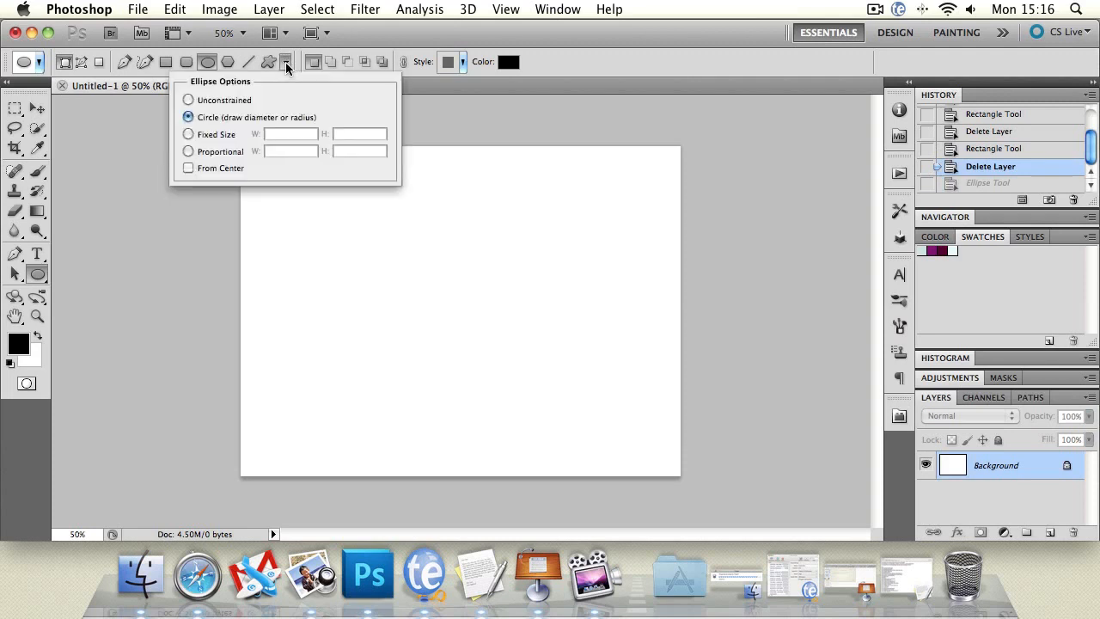
{"action": "left_click", "coordinate": [189, 100]}
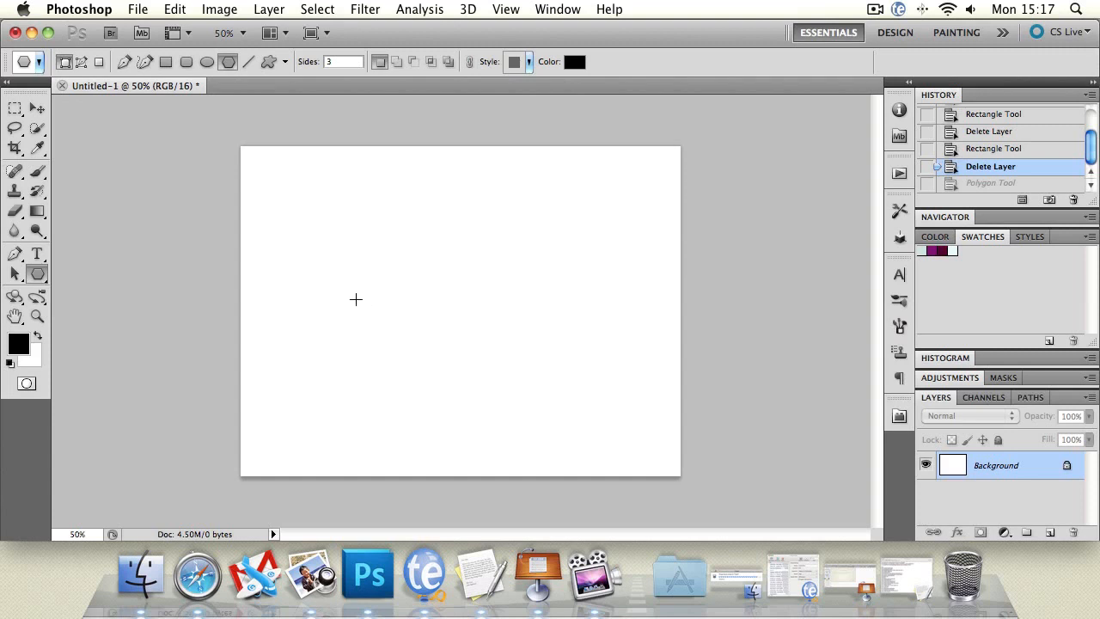
Draw black polygons with 3, 5 and 8 sides using the Polygon tool, and undo all three.
{"action": "left_click_drag", "start_coordinate": [361, 302], "coordinate": [333, 205]}
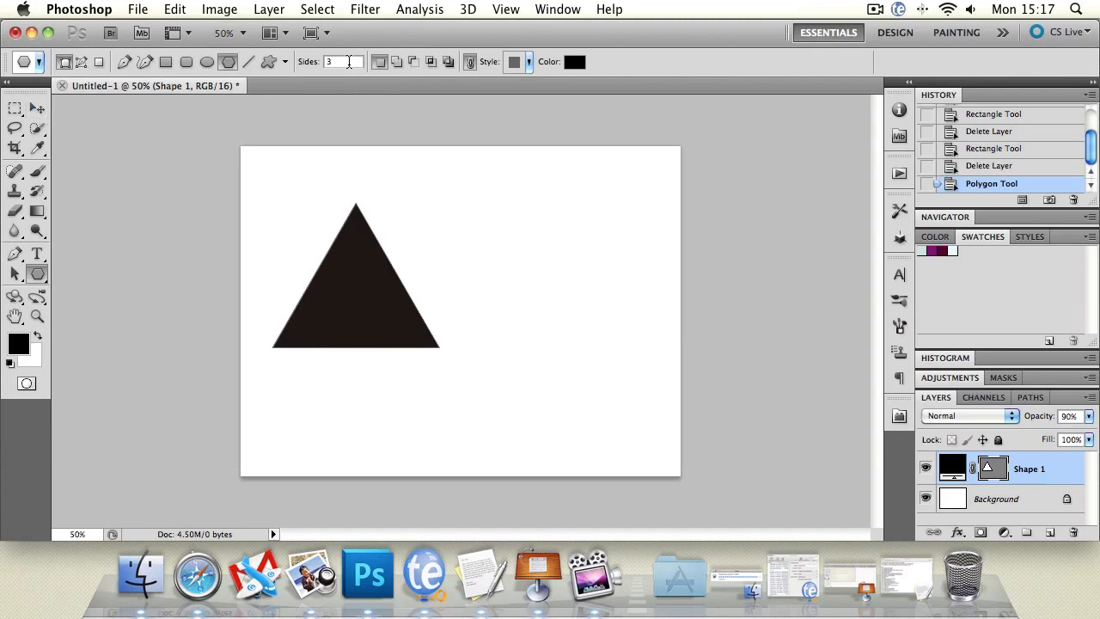
{"action": "type", "text": "5"}
{"action": "left_click_drag", "start_coordinate": [489, 252], "coordinate": [490, 174]}
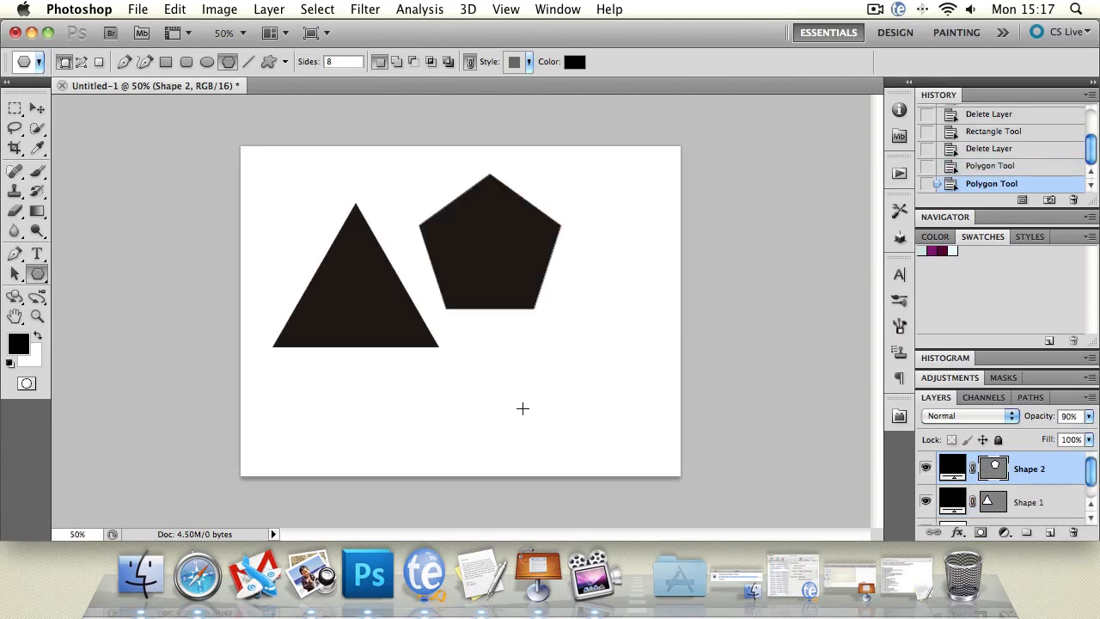
{"action": "left_click_drag", "start_coordinate": [523, 408], "coordinate": [523, 369]}
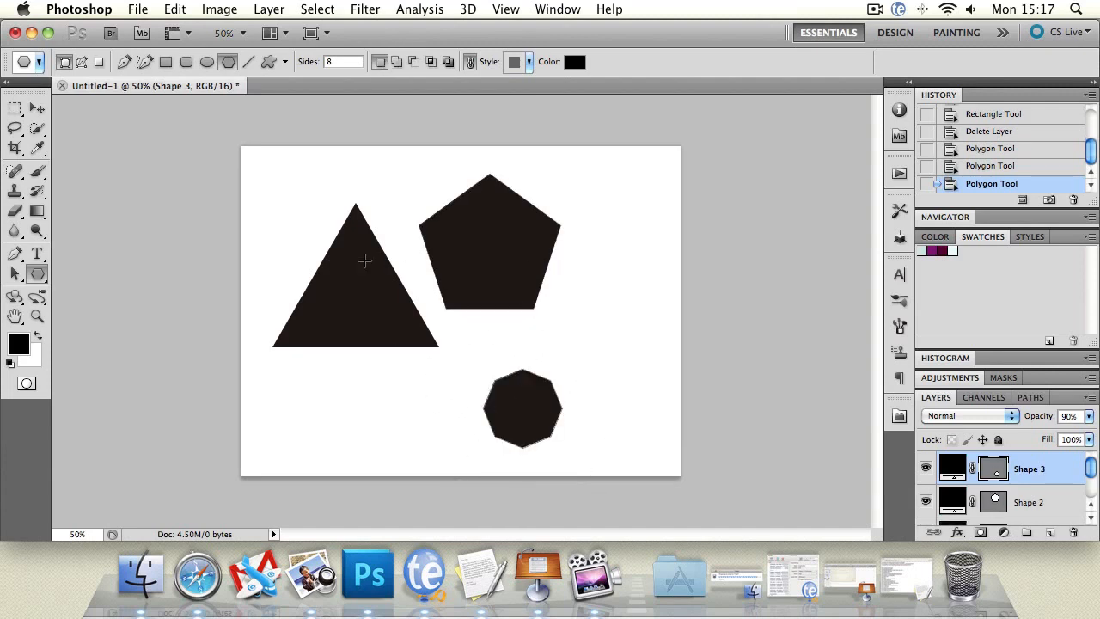
{"action": "key", "text": "super+alt+z"}
{"action": "key", "text": "super+alt+z"}
{"action": "key", "text": "super+alt+z"}
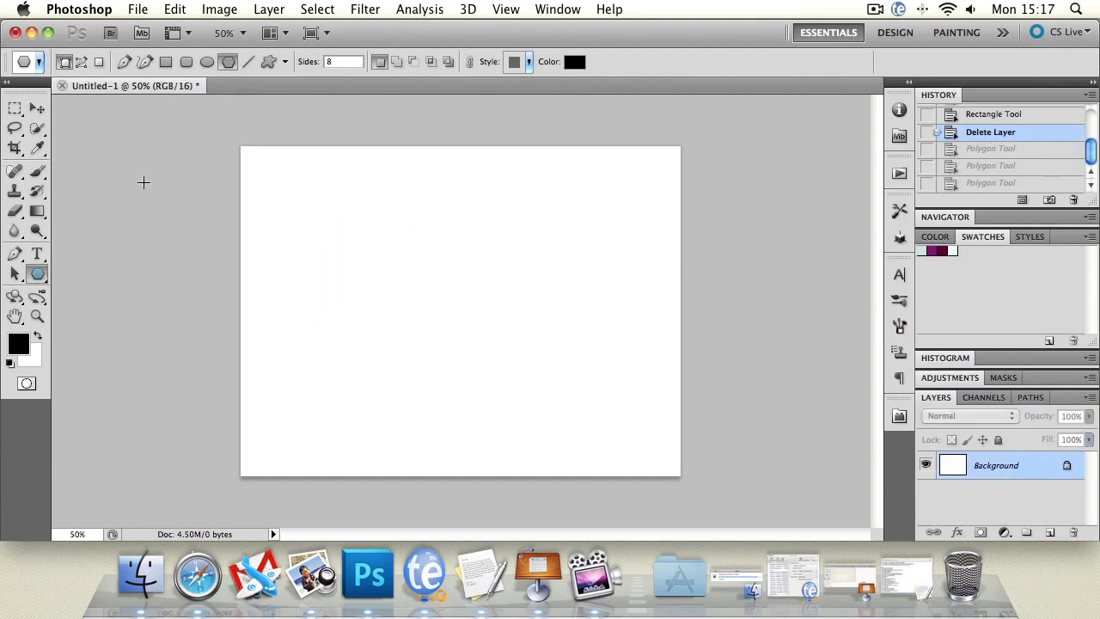
Set the Polygon tool to 5 sides with the Star option and draw a small black star with smooth indents in the canvas's upper-left area.
{"action": "left_click", "coordinate": [285, 62]}
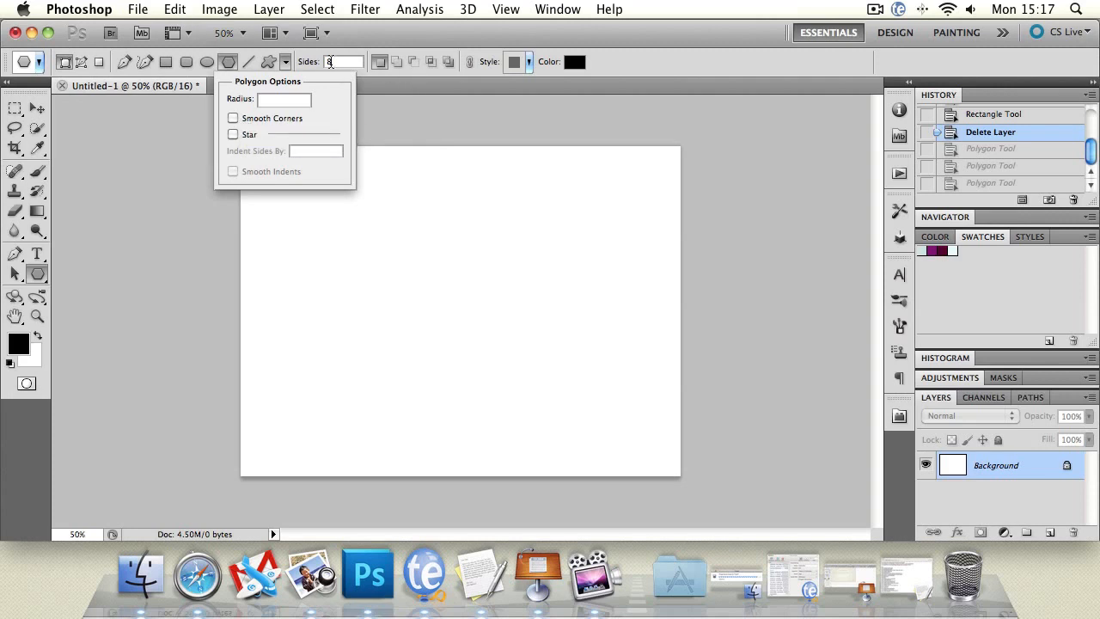
{"action": "left_click", "coordinate": [331, 62]}
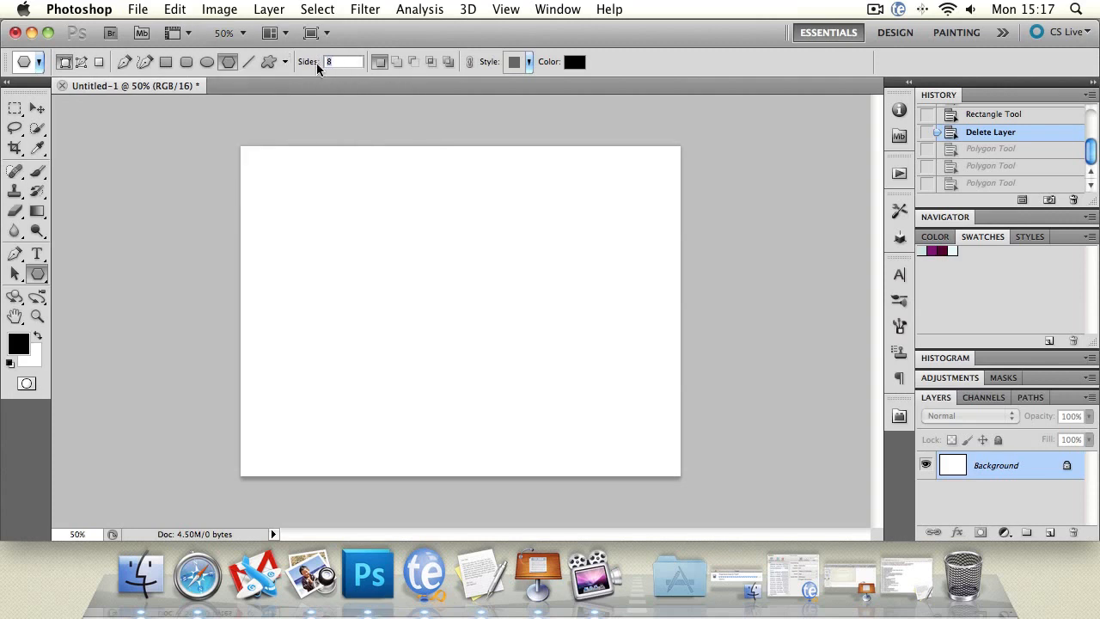
{"action": "left_click", "coordinate": [285, 62]}
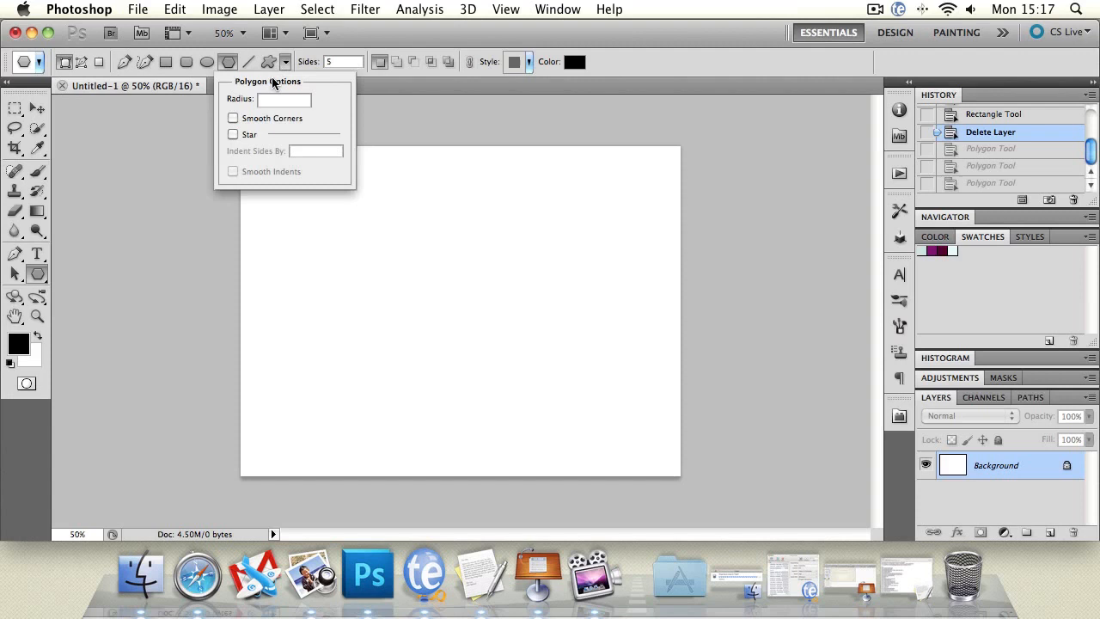
{"action": "left_click", "coordinate": [233, 134]}
{"action": "left_click_drag", "start_coordinate": [357, 234], "coordinate": [348, 176]}
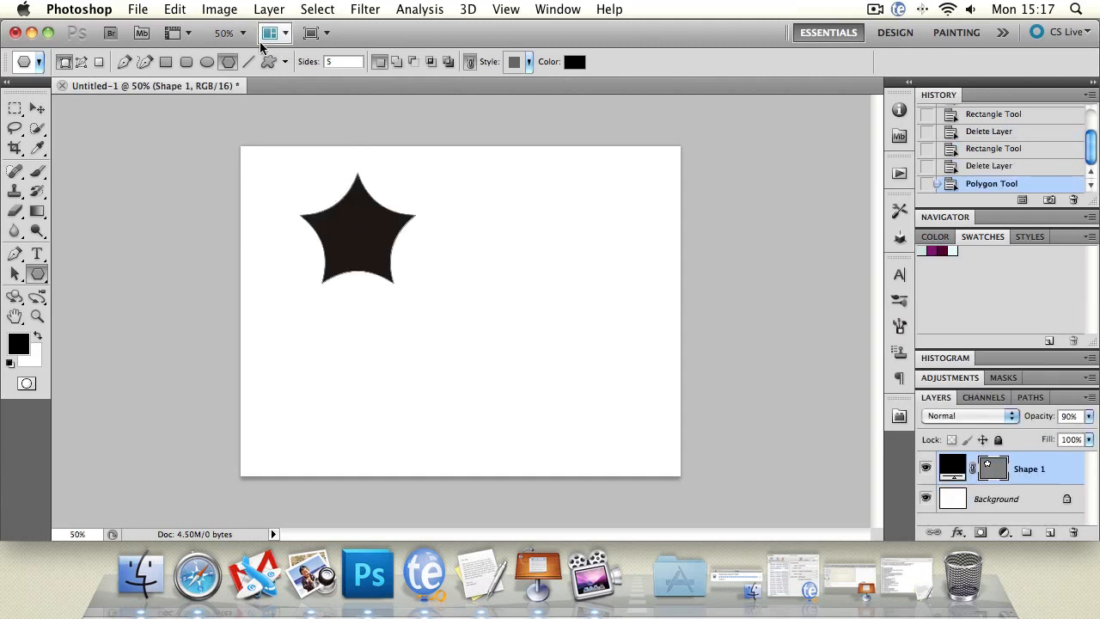
Turn off Smooth Indents and draw a larger, straight-edged black star in the canvas's upper-right area.
{"action": "left_click", "coordinate": [286, 62]}
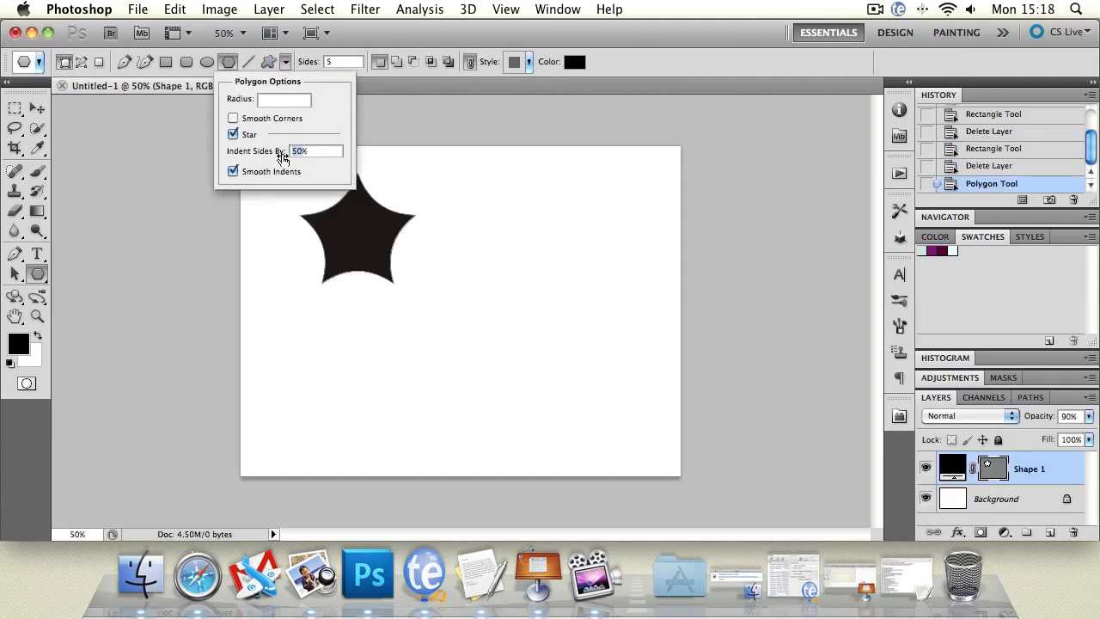
{"action": "left_click", "coordinate": [232, 172]}
{"action": "left_click_drag", "start_coordinate": [530, 245], "coordinate": [530, 165]}
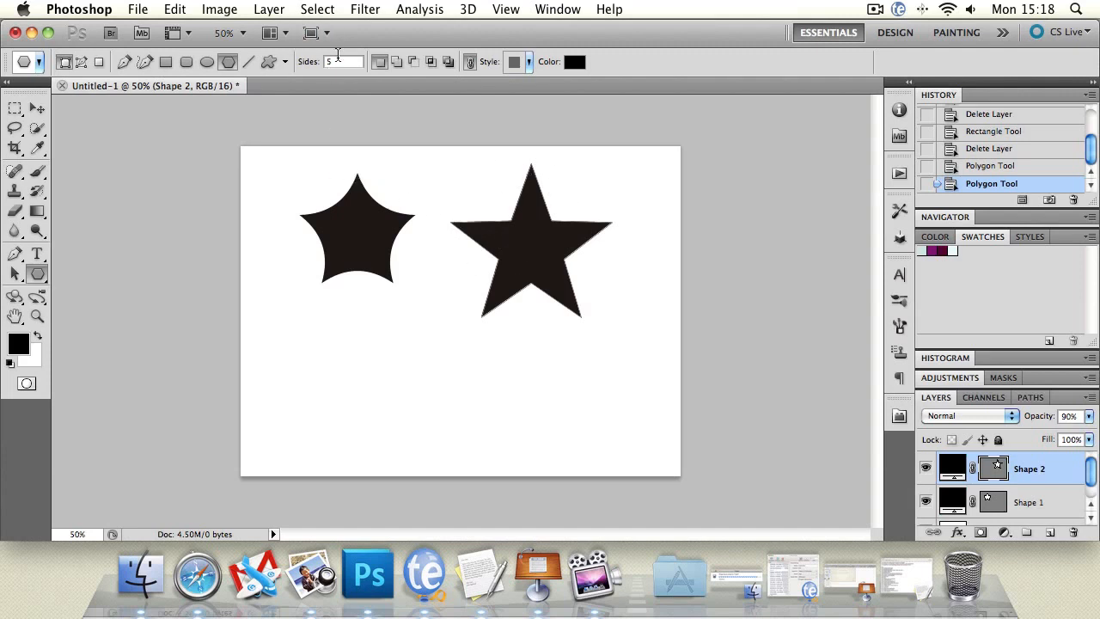
Turn on Smooth Corners for the Polygon tool, draw a rounded star below the two stars, and undo it.
{"action": "left_click", "coordinate": [285, 61]}
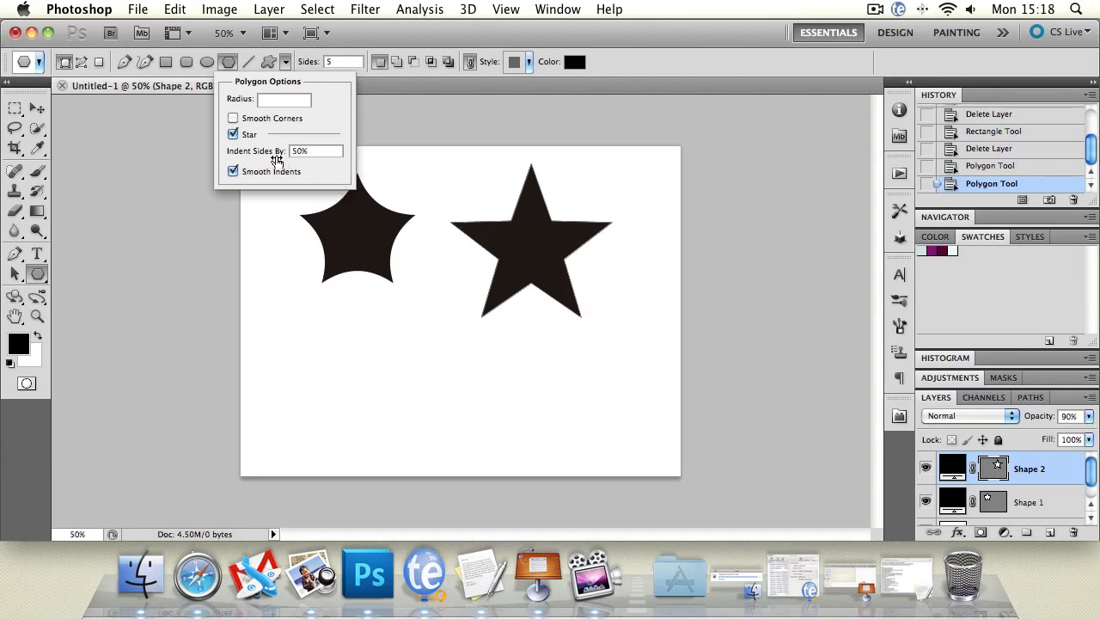
{"action": "left_click", "coordinate": [233, 118]}
{"action": "left_click_drag", "start_coordinate": [430, 365], "coordinate": [479, 439]}
{"action": "key", "text": "super+z"}
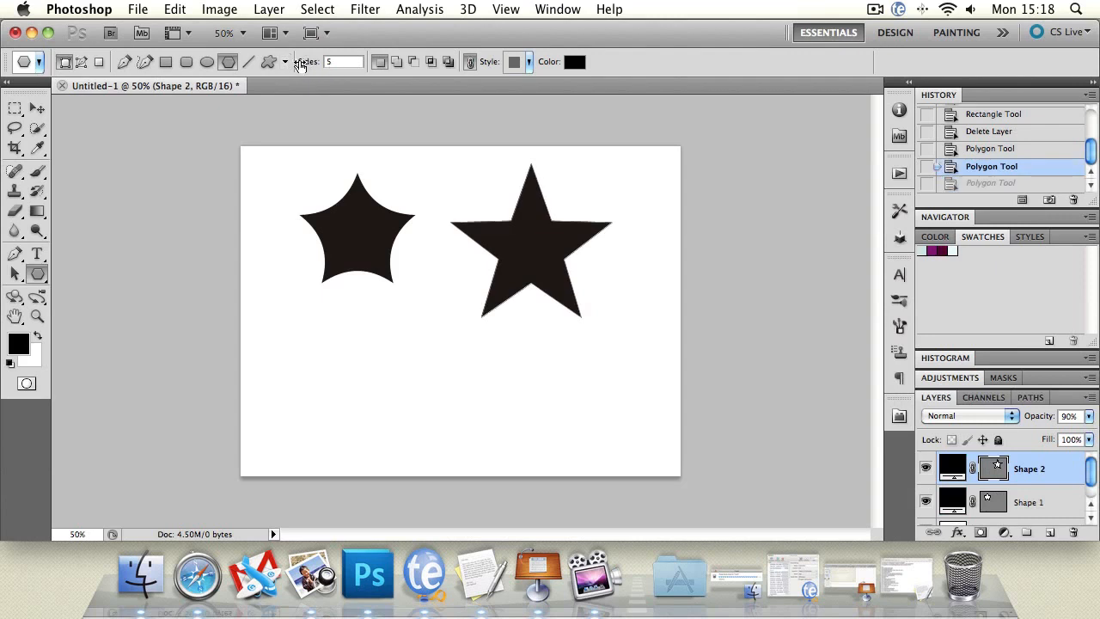
Set the polygon radius to 30, place a smooth-cornered star on the canvas, and undo it.
{"action": "left_click", "coordinate": [284, 61]}
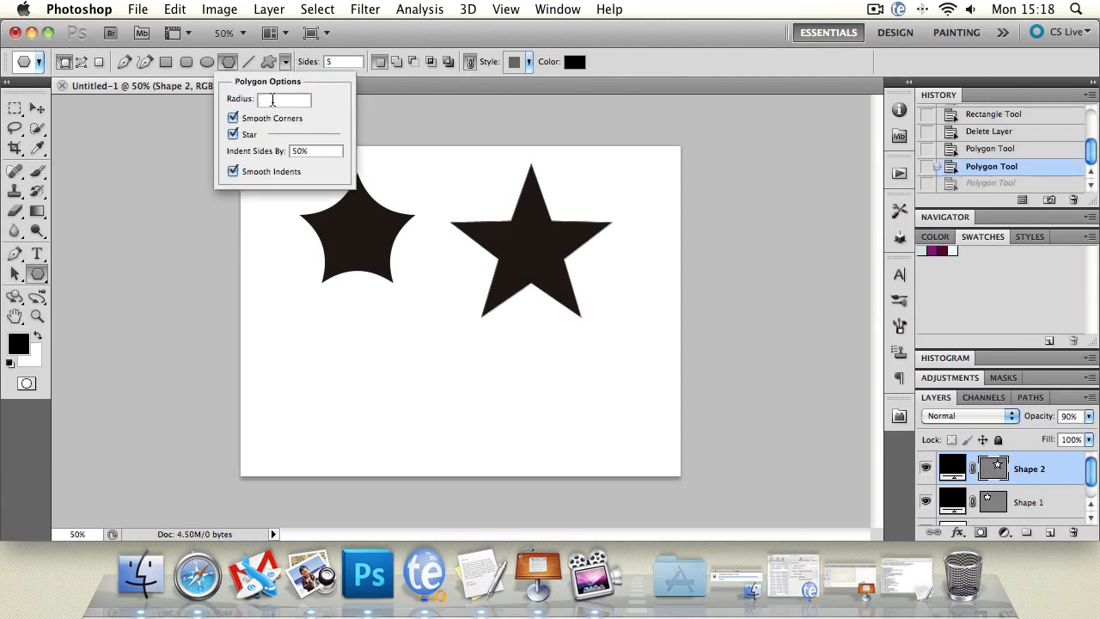
{"action": "type", "text": "30"}
{"action": "left_click", "coordinate": [409, 435]}
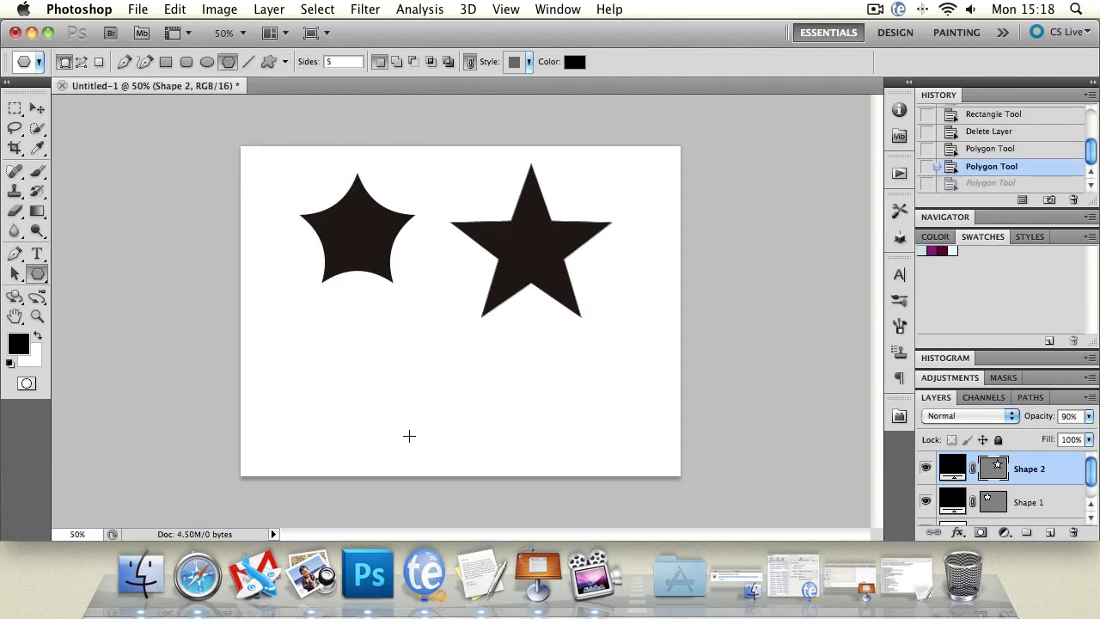
{"action": "left_click_drag", "start_coordinate": [412, 341], "coordinate": [342, 286]}
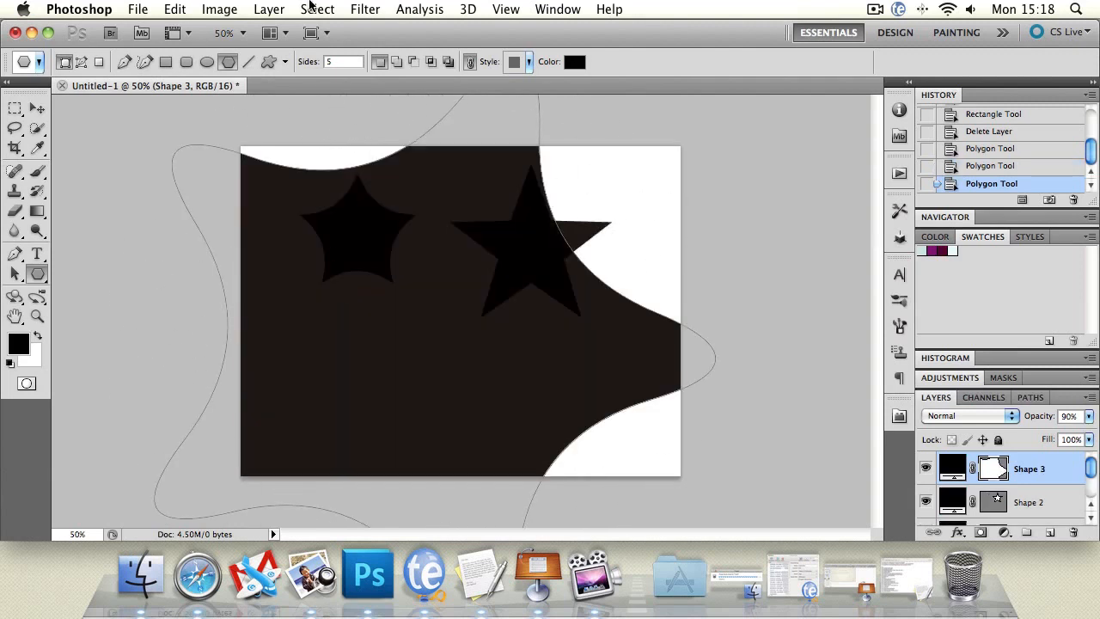
{"action": "key", "text": "super+z"}
Try drawing one more star below the existing two, undo it, and switch to the Move tool.
{"action": "left_click", "coordinate": [285, 61]}
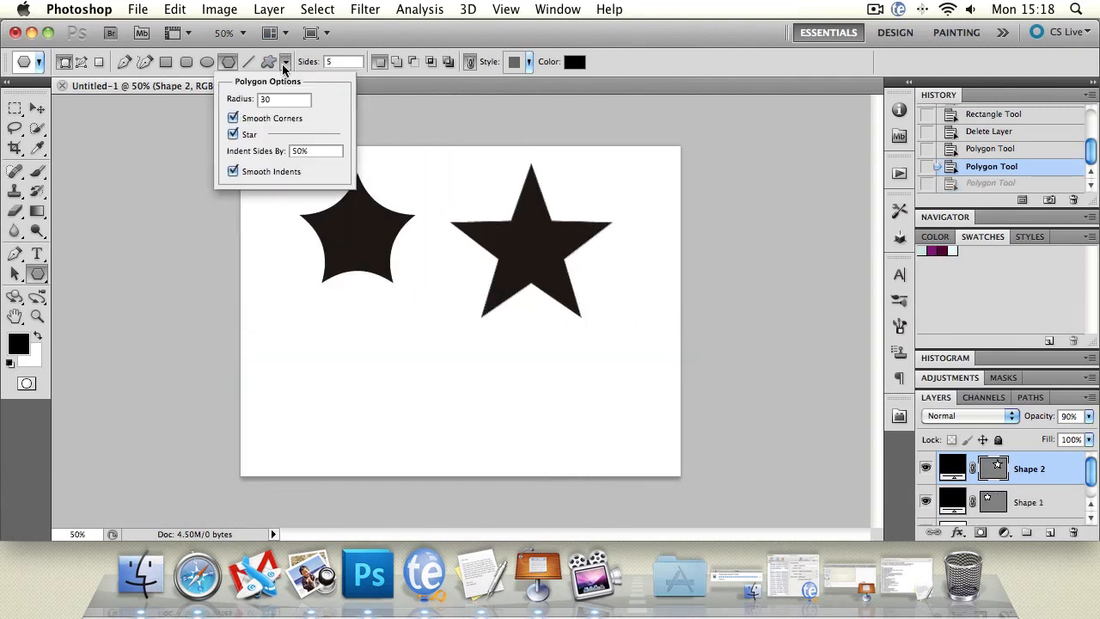
{"action": "left_click", "coordinate": [286, 62]}
{"action": "left_click", "coordinate": [286, 62]}
{"action": "left_click_drag", "start_coordinate": [453, 386], "coordinate": [432, 348]}
{"action": "key", "text": "super+z"}
{"action": "left_click", "coordinate": [37, 108]}
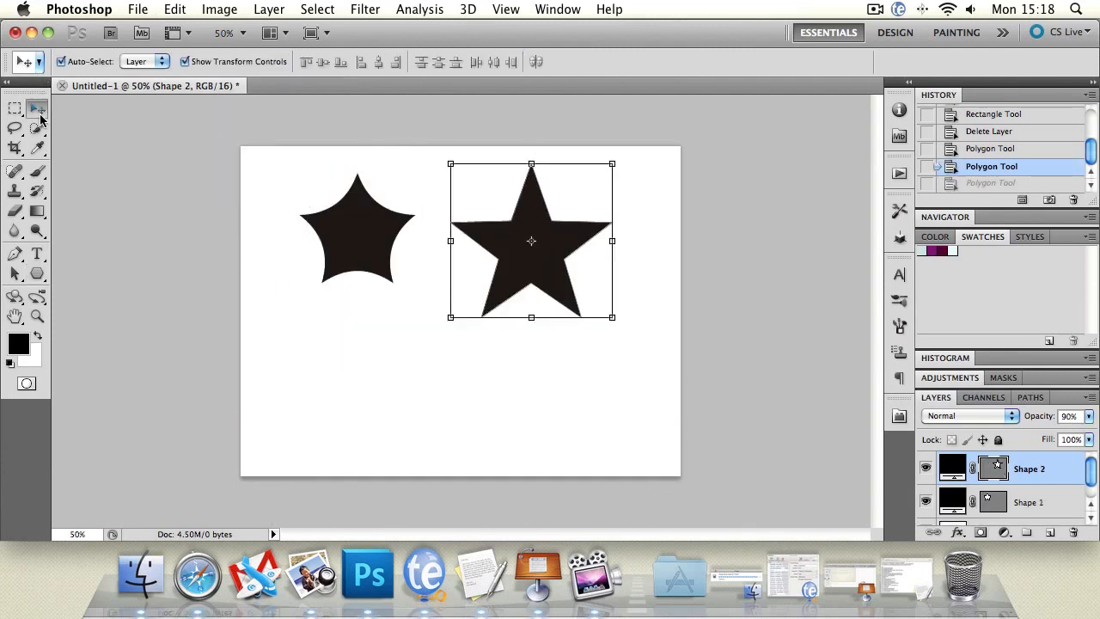
Delete both star shapes from the canvas and return to the shape tools.
{"action": "key", "text": "Delete"}
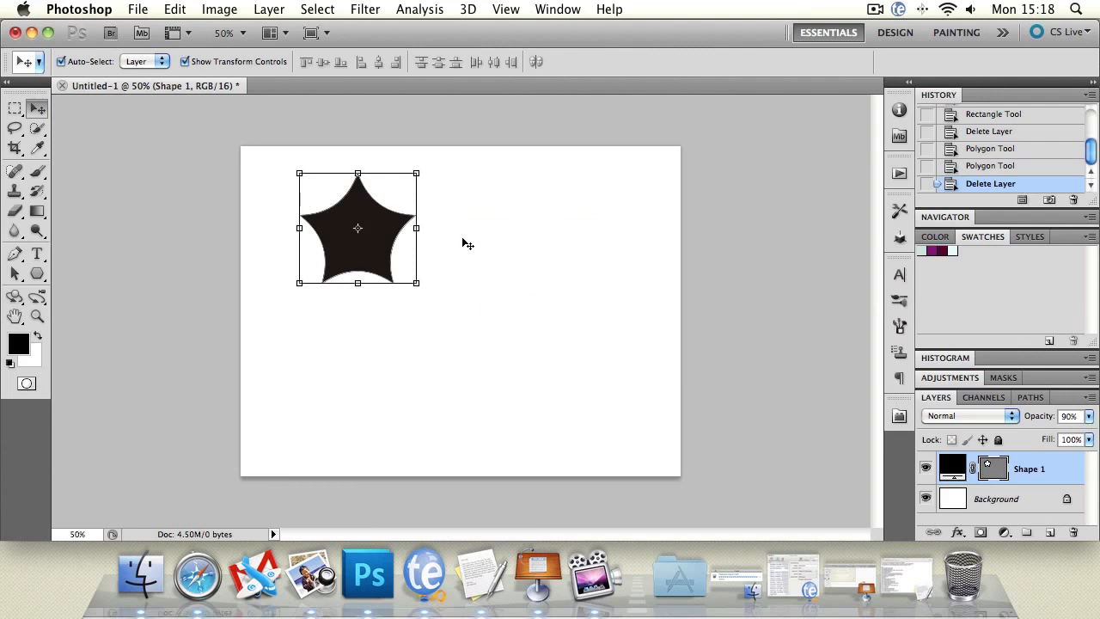
{"action": "key", "text": "Delete"}
{"action": "left_click", "coordinate": [37, 273]}
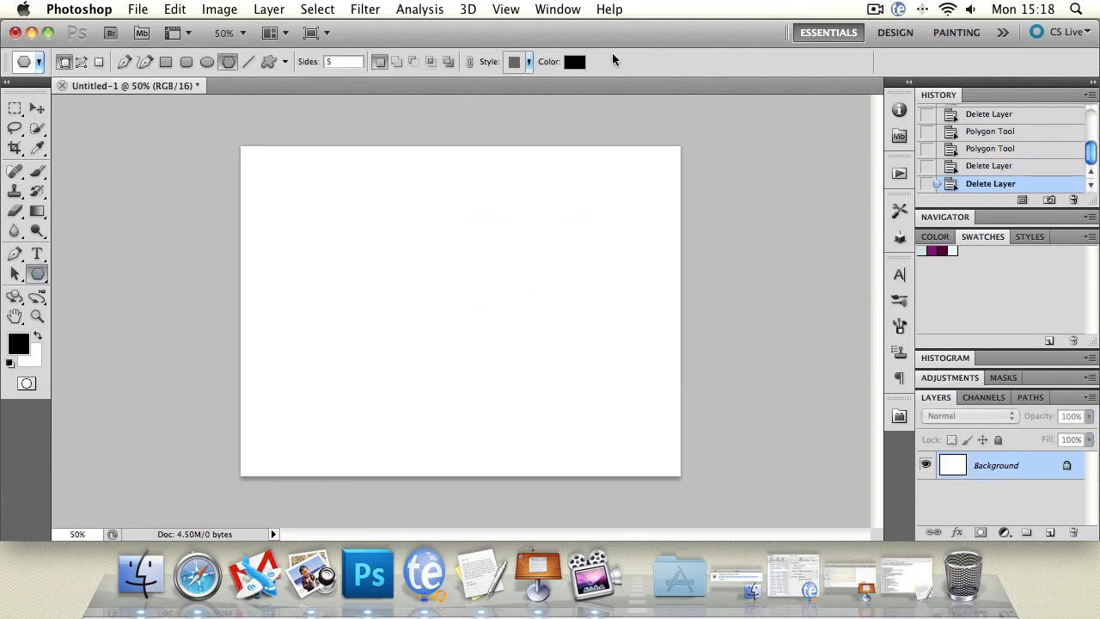
Draw a nearly horizontal 10 px black line across the upper canvas with the Line tool, and undo it.
{"action": "left_click", "coordinate": [246, 62]}
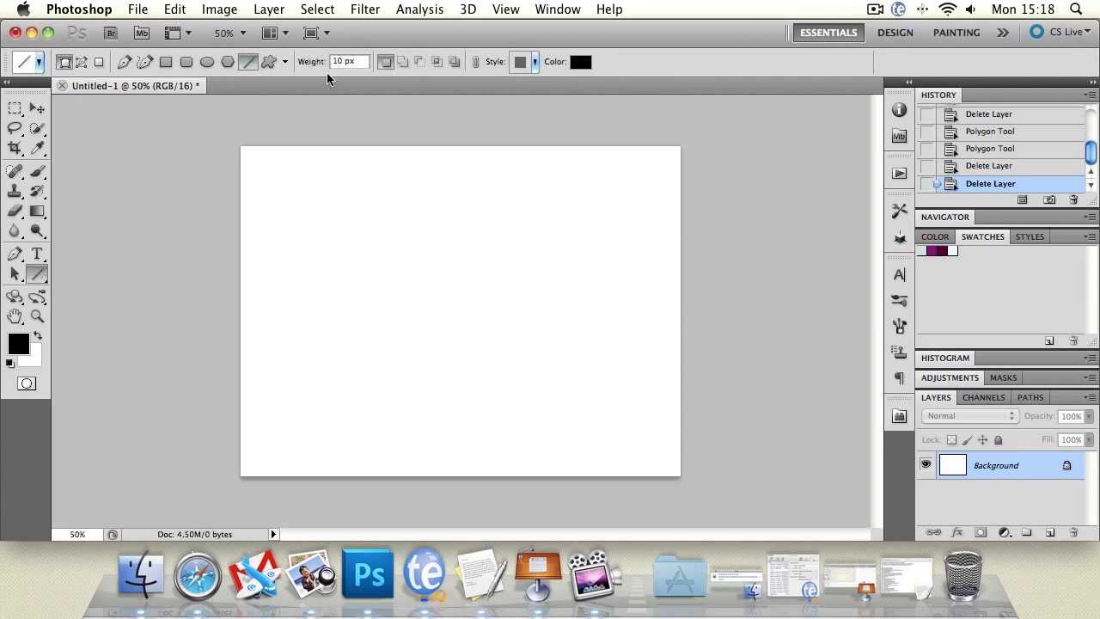
{"action": "left_click_drag", "start_coordinate": [326, 191], "coordinate": [632, 203]}
{"action": "key", "text": "ctrl+z"}
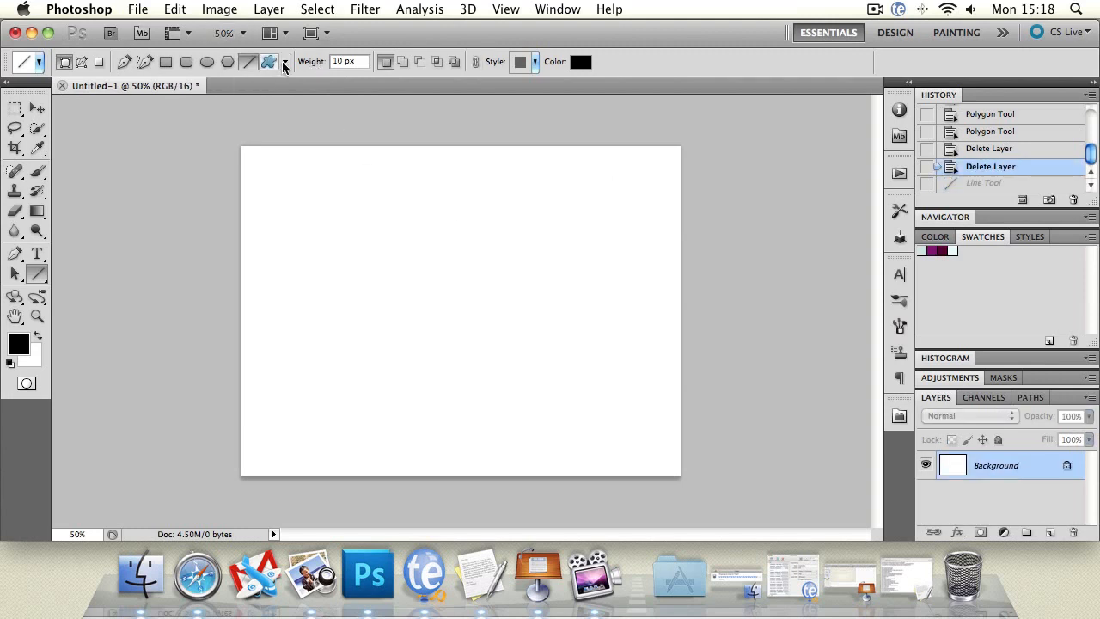
Leave only the Start arrowhead enabled for the Line tool, draw a short steep arrow, and undo it.
{"action": "left_click", "coordinate": [286, 62]}
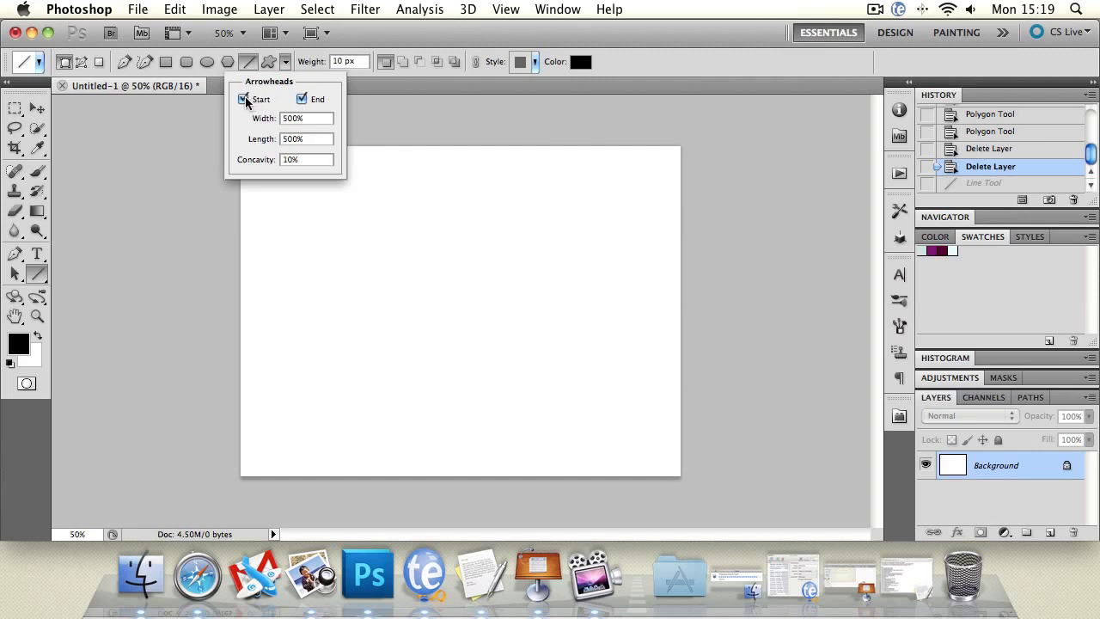
{"action": "left_click", "coordinate": [301, 98]}
{"action": "left_click_drag", "start_coordinate": [364, 260], "coordinate": [386, 322]}
{"action": "key", "text": "super+z"}
Set the arrowhead concavity to 20% and draw a horizontal, left-pointing 10 px arrow in the middle of the canvas.
{"action": "left_click", "coordinate": [285, 61]}
{"action": "left_click", "coordinate": [284, 159]}
{"action": "left_click_drag", "start_coordinate": [420, 293], "coordinate": [582, 293]}
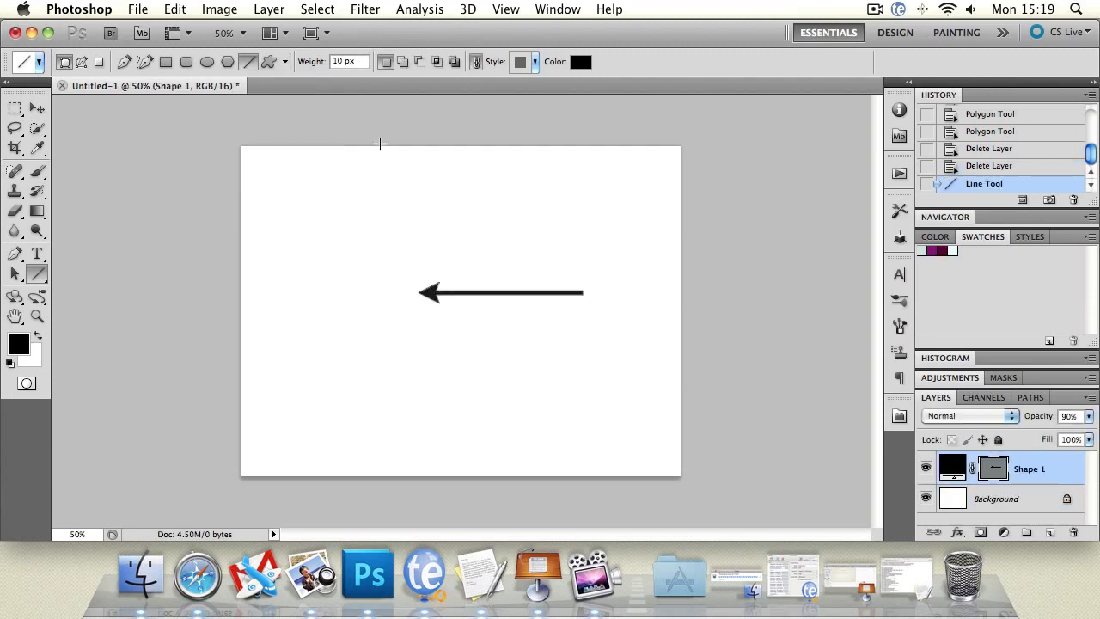
{"action": "left_click", "coordinate": [285, 61]}
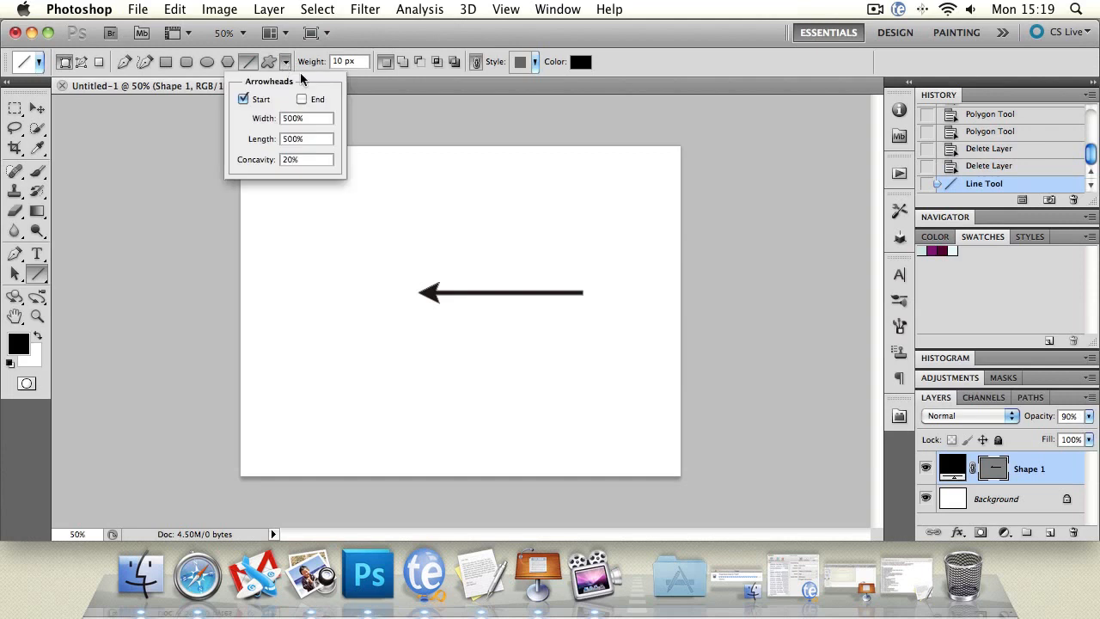
{"action": "left_click", "coordinate": [394, 104]}
{"action": "key", "text": "super+z"}
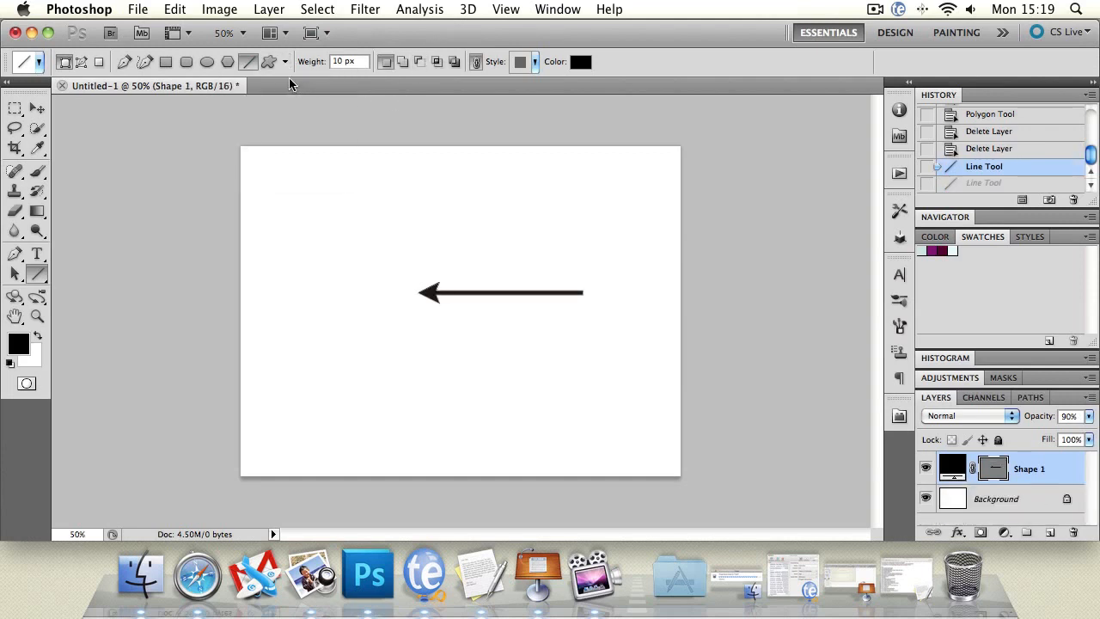
{"action": "key", "text": "super+z"}
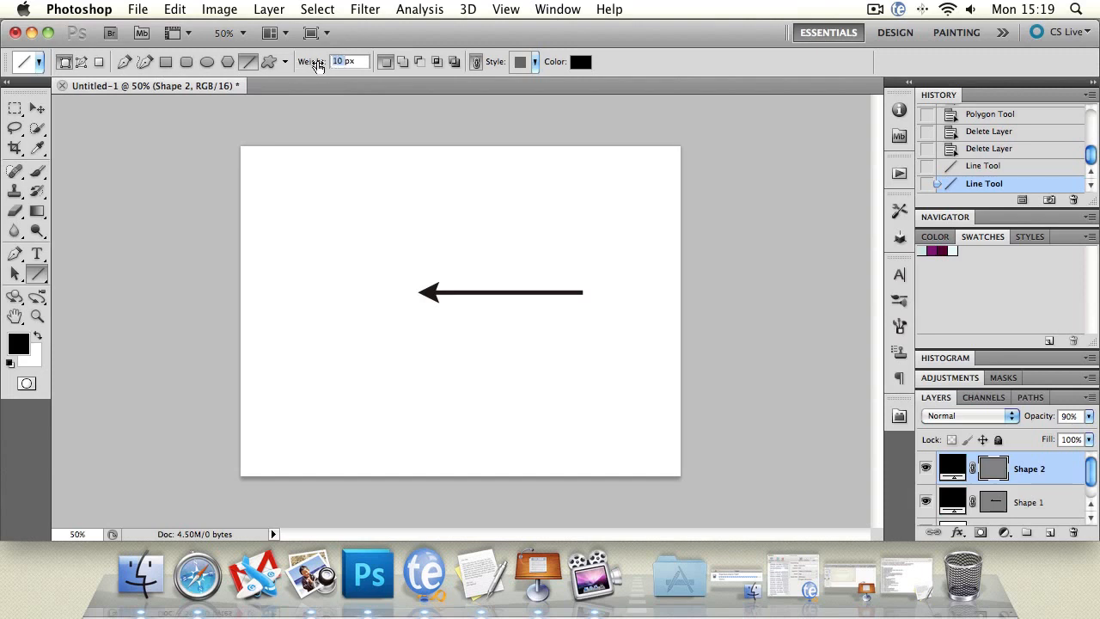
Set the line weight to 56 px, draw a thick left-pointing arrow above the small one, and undo back to the small arrow.
{"action": "left_click_drag", "start_coordinate": [313, 65], "coordinate": [352, 67]}
{"action": "left_click_drag", "start_coordinate": [334, 225], "coordinate": [688, 225]}
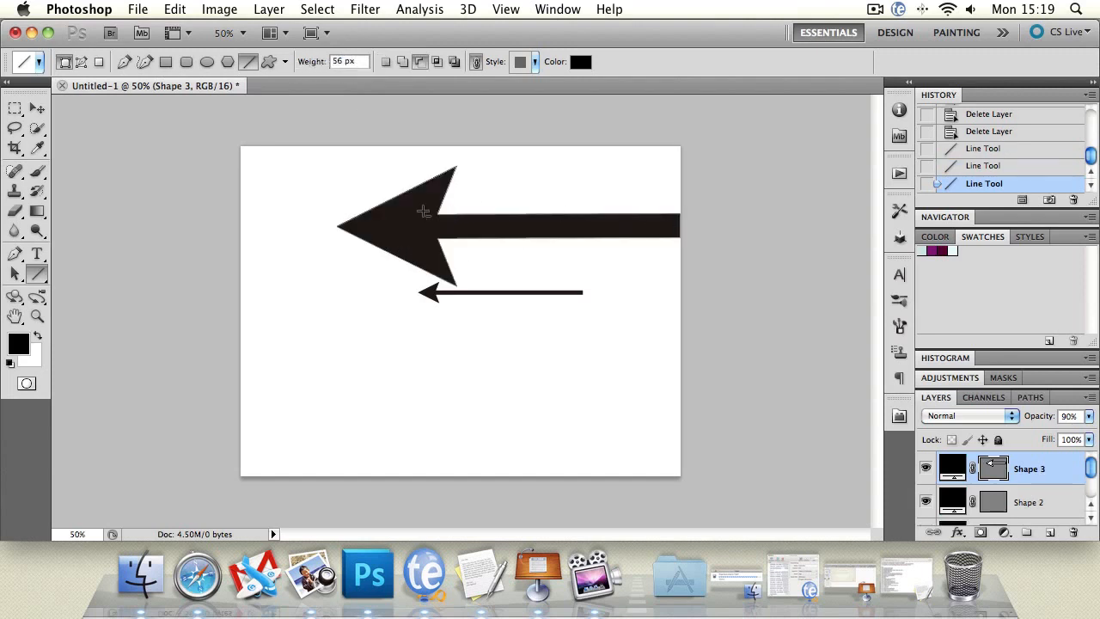
{"action": "key", "text": "super+z"}
{"action": "key", "text": "super+alt+z"}
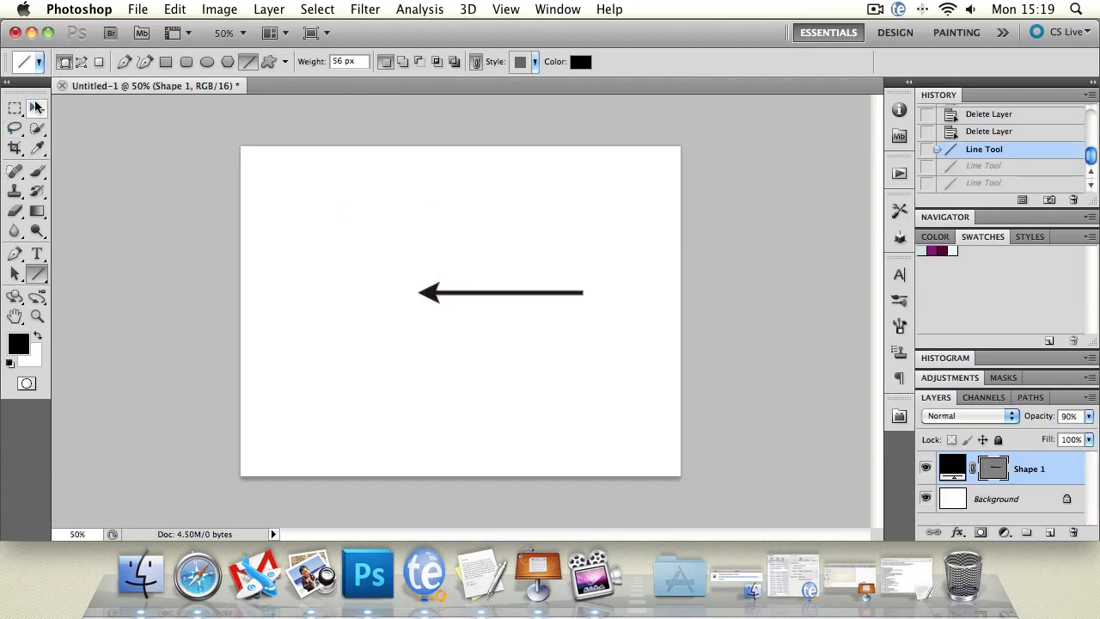
Delete the small arrow and switch to the Custom Shape tool.
{"action": "key", "text": "Delete"}
{"action": "left_click_drag", "start_coordinate": [37, 274], "coordinate": [79, 352]}
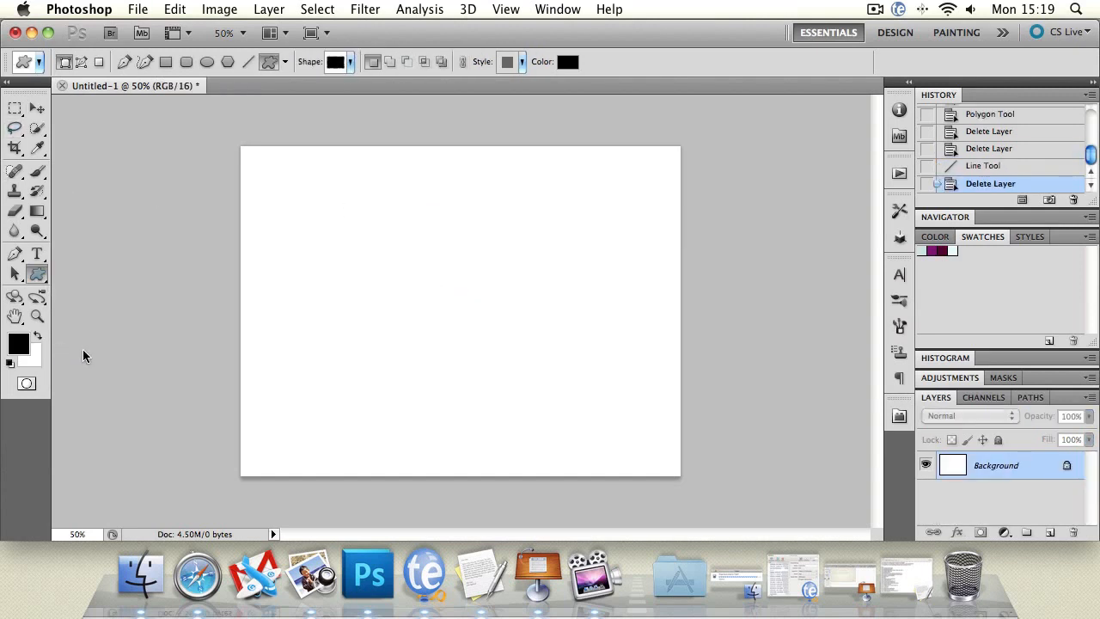
Choose the pushpin from the custom shape library and place a black pushpin in the upper middle of the canvas.
{"action": "left_click", "coordinate": [351, 63]}
{"action": "double_click", "coordinate": [383, 98]}
{"action": "left_click", "coordinate": [351, 62]}
{"action": "scroll", "coordinate": [395, 148], "scroll_direction": "up", "scroll_amount": 5}
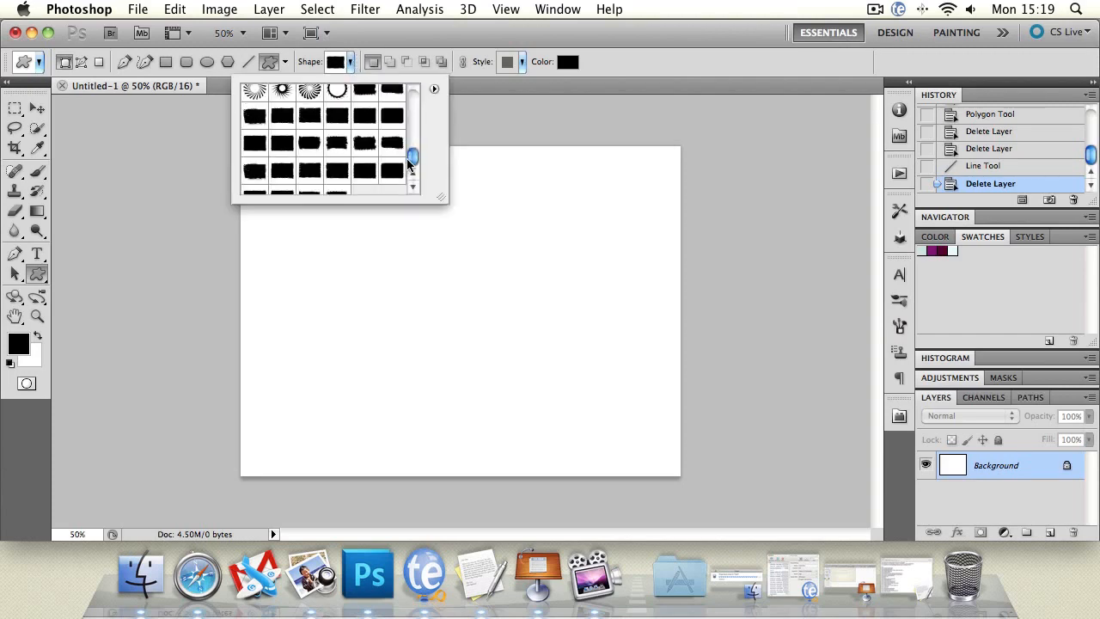
{"action": "left_click_drag", "start_coordinate": [409, 137], "coordinate": [418, 99]}
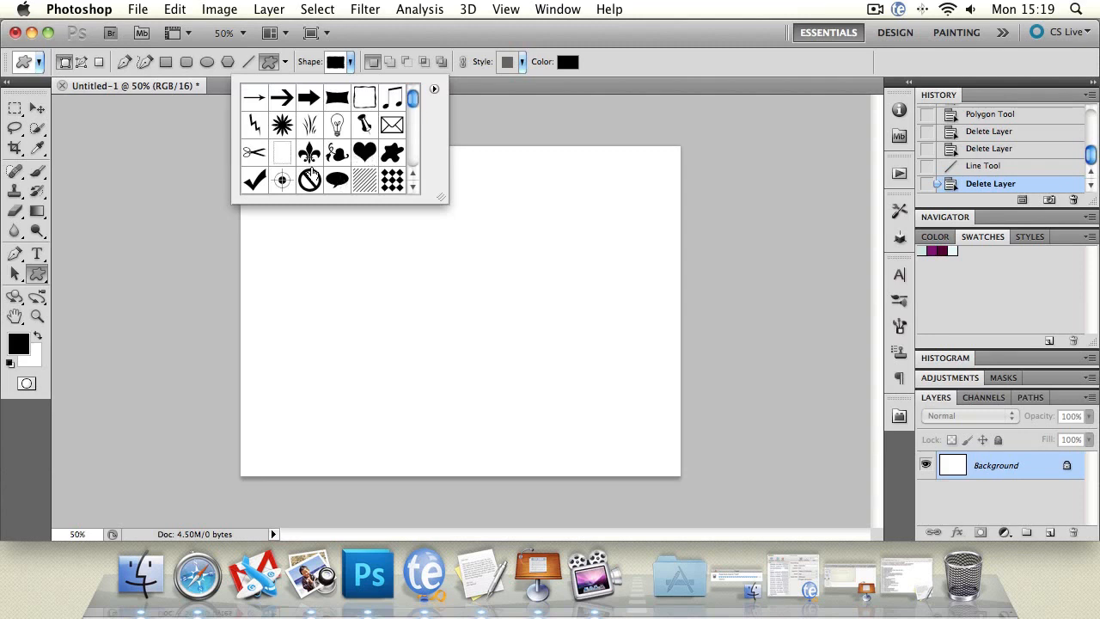
{"action": "left_click_drag", "start_coordinate": [412, 101], "coordinate": [412, 107]}
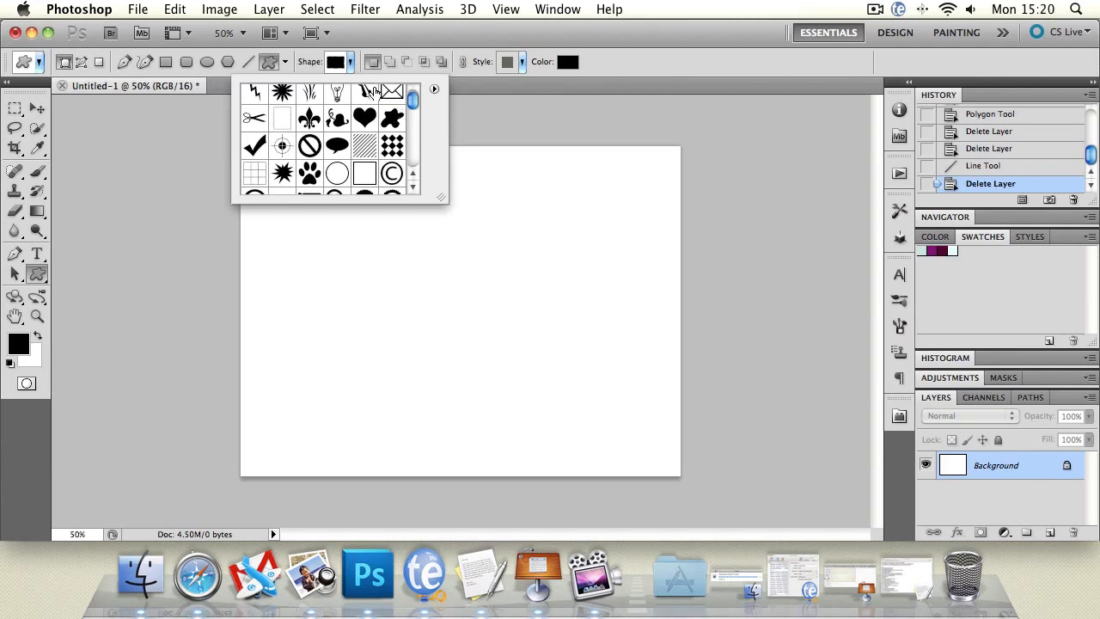
{"action": "left_click", "coordinate": [366, 94]}
{"action": "left_click_drag", "start_coordinate": [477, 292], "coordinate": [416, 218]}
{"action": "left_click", "coordinate": [37, 108]}
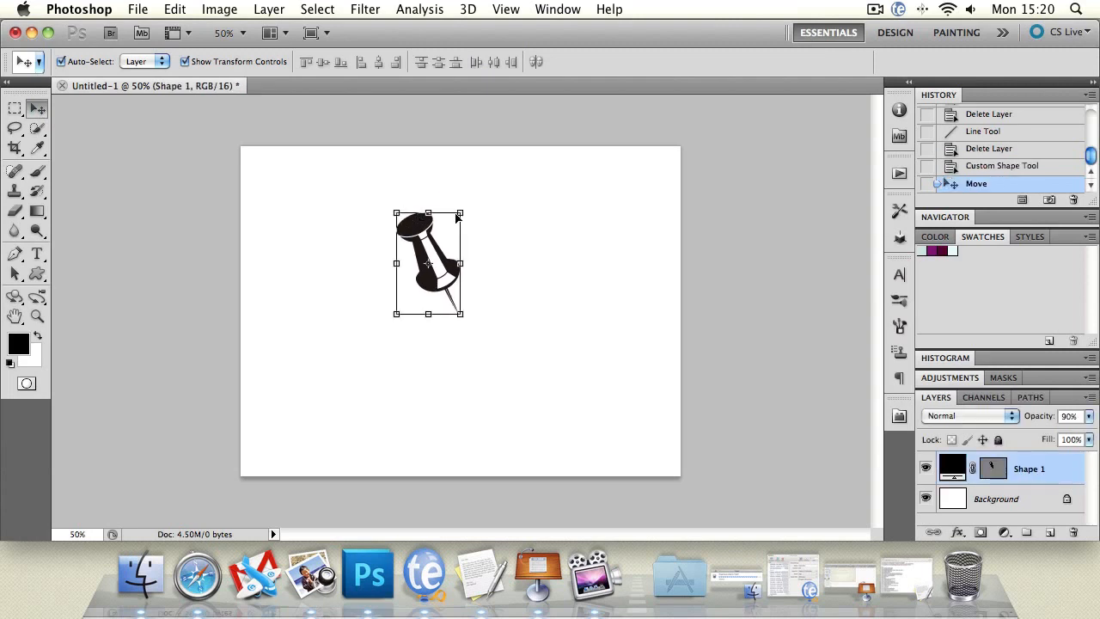
Unlink and relink the pushpin's vector mask, and set its fill colour to red, ff0000.
{"action": "left_click", "coordinate": [971, 468]}
{"action": "left_click", "coordinate": [971, 468]}
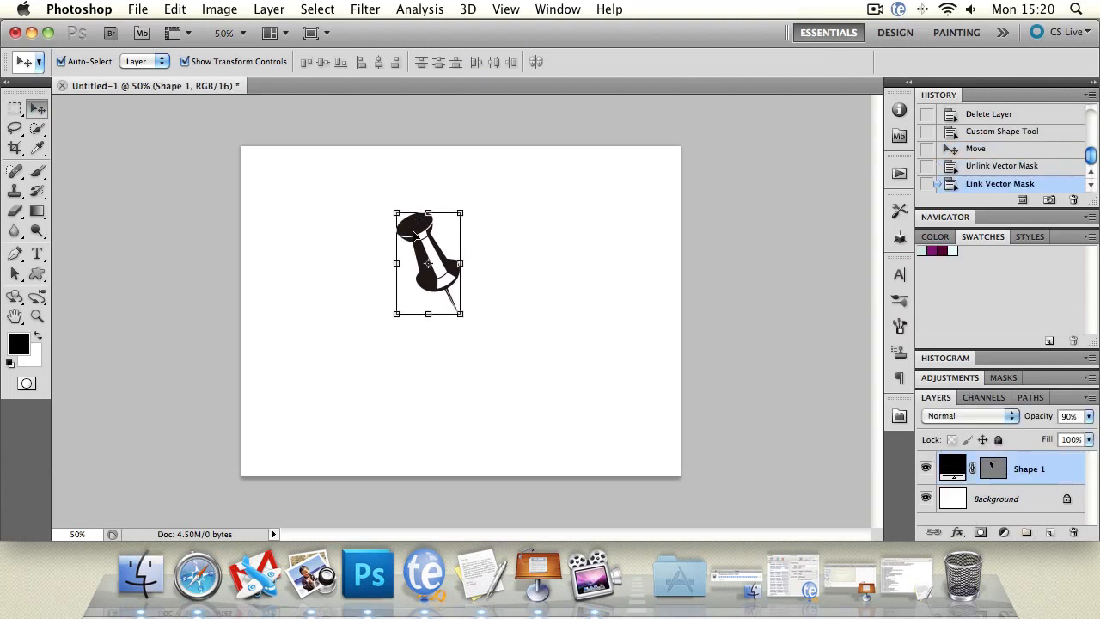
{"action": "double_click", "coordinate": [950, 468]}
{"action": "type", "text": "255"}
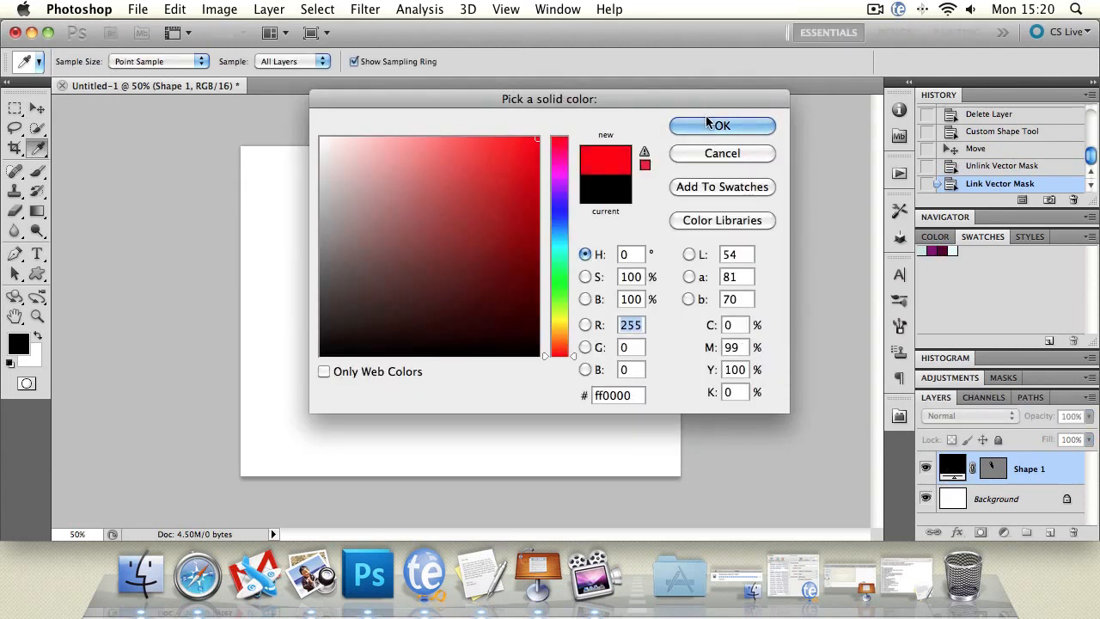
{"action": "left_click", "coordinate": [721, 125]}
Draw a tall black rectangle from the canvas's left edge to the pushpin, reaching almost to the bottom edge.
{"action": "left_click_drag", "start_coordinate": [37, 273], "coordinate": [86, 269]}
{"action": "left_click_drag", "start_coordinate": [232, 215], "coordinate": [418, 473]}
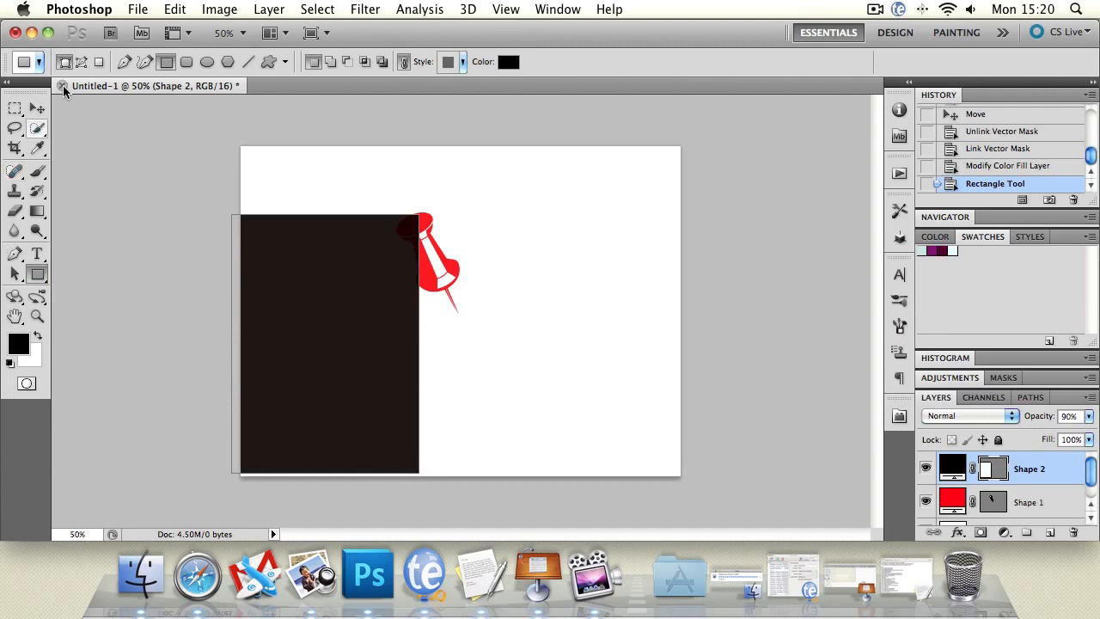
Delete the red pushpin and move the black rectangle to the middle of the canvas.
{"action": "left_click", "coordinate": [37, 108]}
{"action": "left_click_drag", "start_coordinate": [442, 280], "coordinate": [607, 292]}
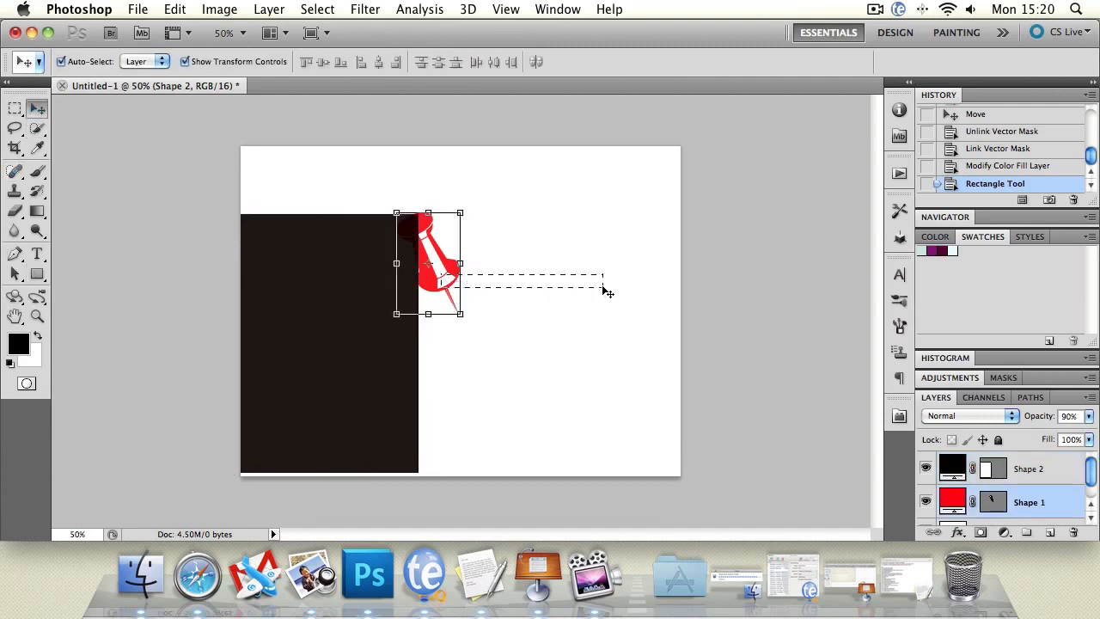
{"action": "key", "text": "Delete"}
{"action": "left_click_drag", "start_coordinate": [335, 294], "coordinate": [441, 273]}
Select the black rectangle's path with the Path Selection tool.
{"action": "left_click_drag", "start_coordinate": [44, 274], "coordinate": [93, 352]}
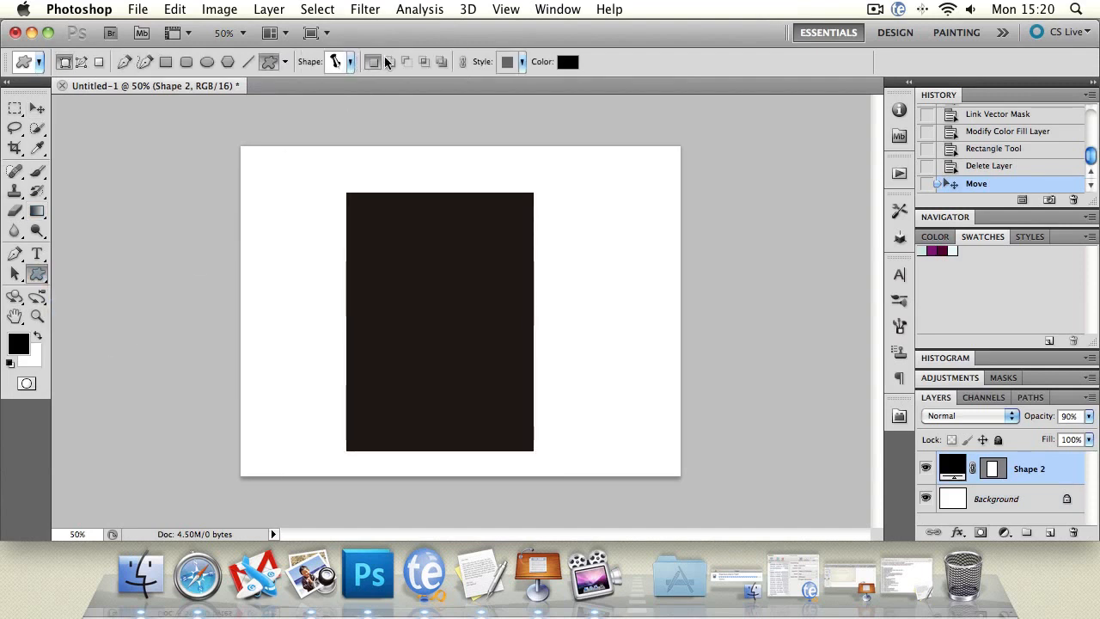
{"action": "left_click", "coordinate": [13, 275]}
{"action": "left_click", "coordinate": [448, 287]}
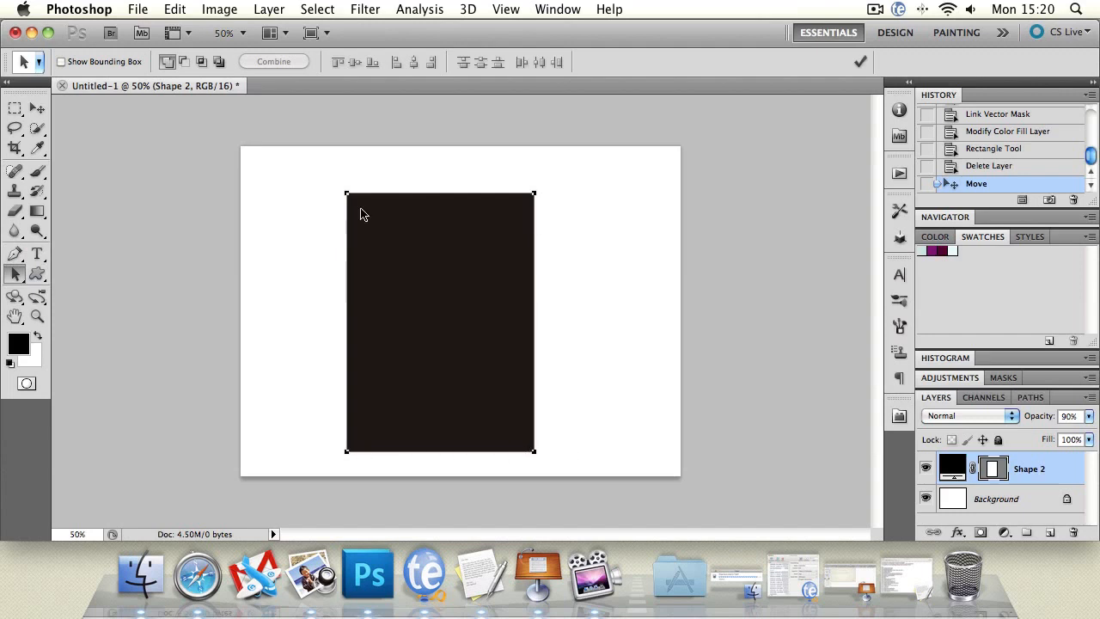
{"action": "key", "text": "v"}
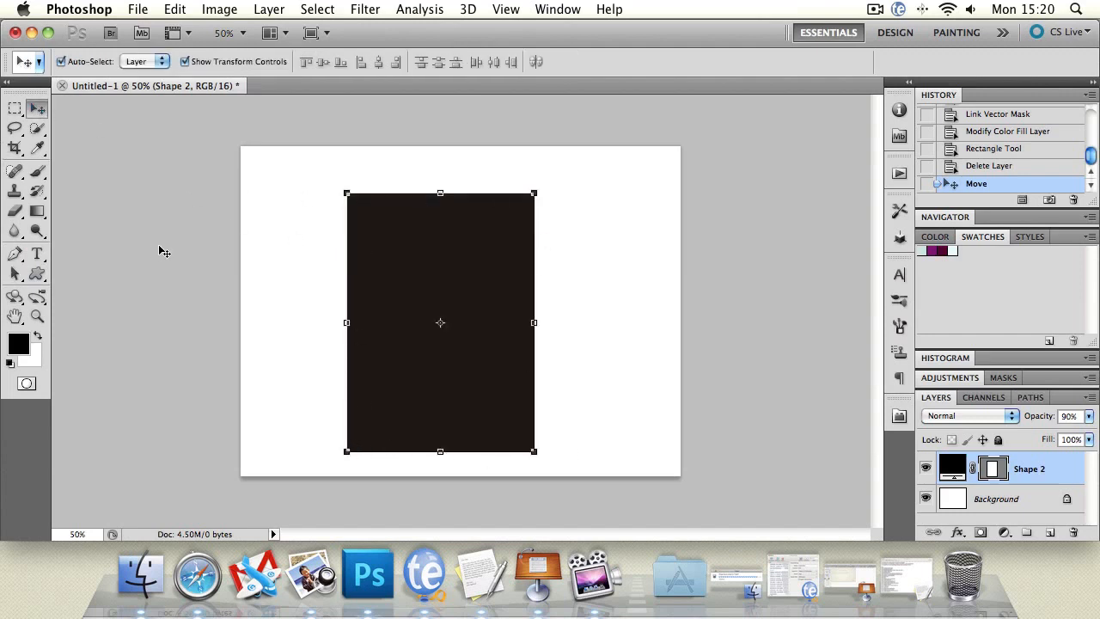
{"action": "left_click", "coordinate": [15, 274]}
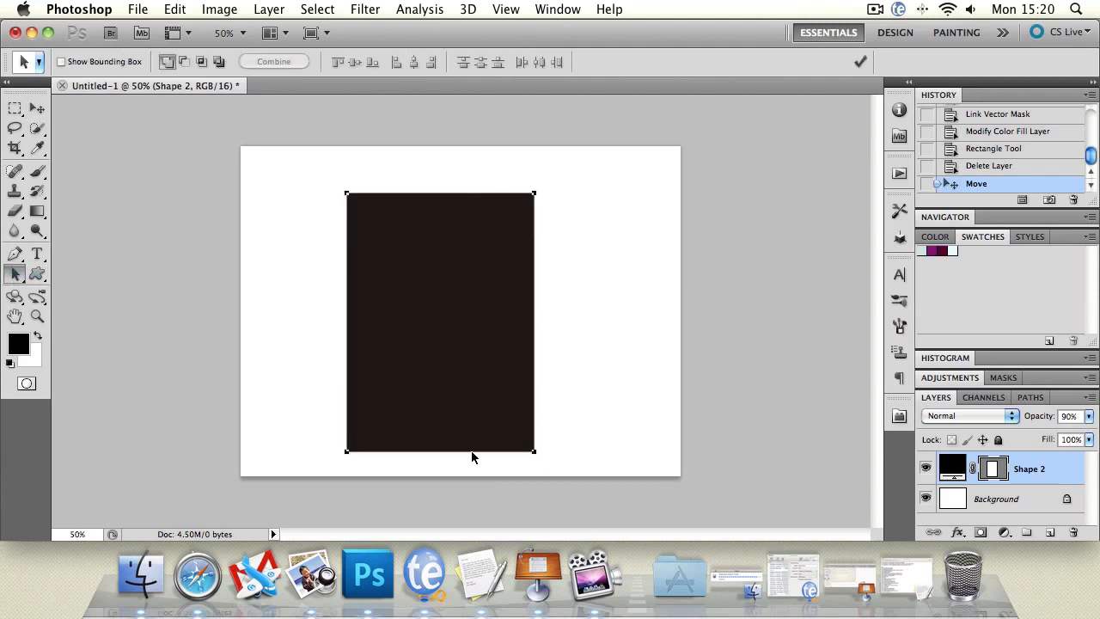
Subtract a large pushpin custom shape from the middle of the black rectangle, undoing the first try and redrawing it.
{"action": "left_click", "coordinate": [37, 273]}
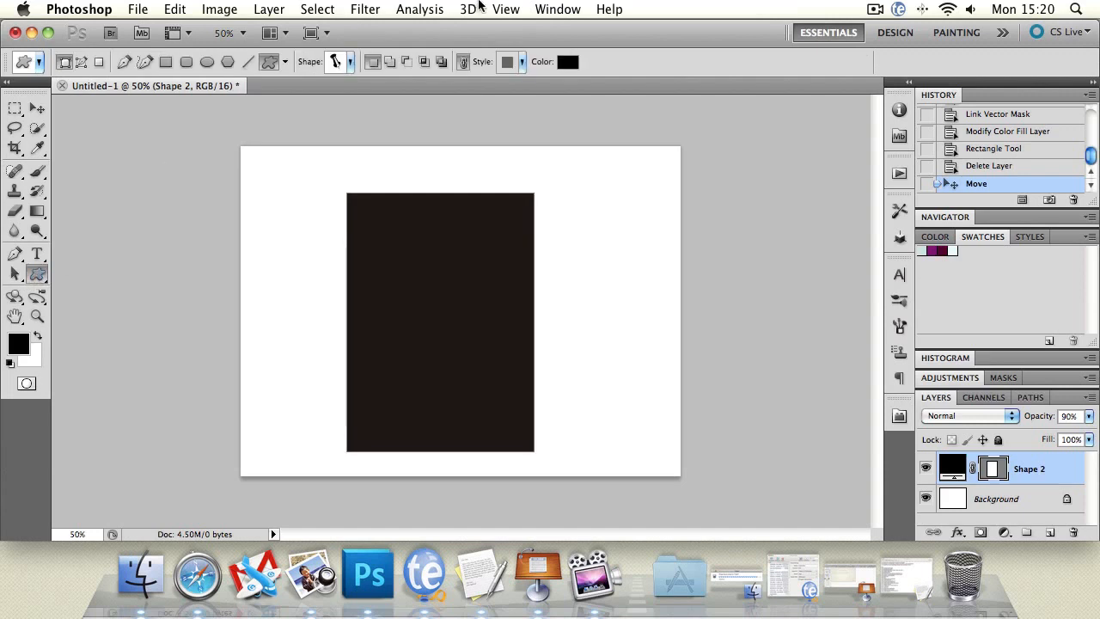
{"action": "left_click", "coordinate": [403, 66]}
{"action": "left_click_drag", "start_coordinate": [434, 299], "coordinate": [494, 395]}
{"action": "key", "text": "super+z"}
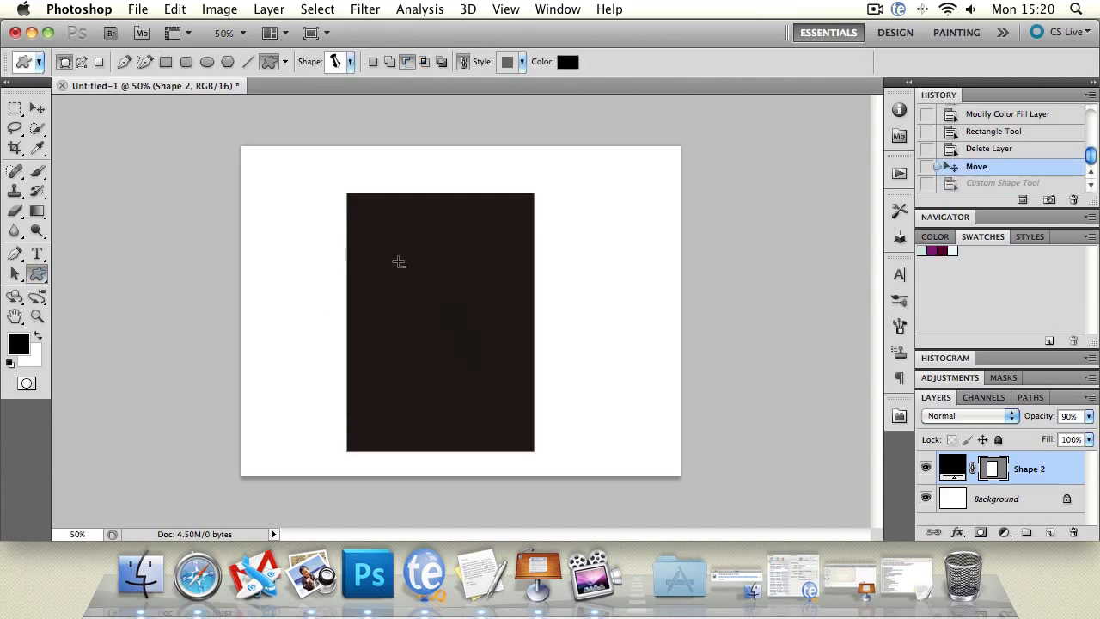
{"action": "left_click_drag", "start_coordinate": [398, 261], "coordinate": [481, 394]}
Move the pushpin path slightly up within the rectangle and try the intersect and exclude overlapping modes on it.
{"action": "left_click", "coordinate": [14, 273]}
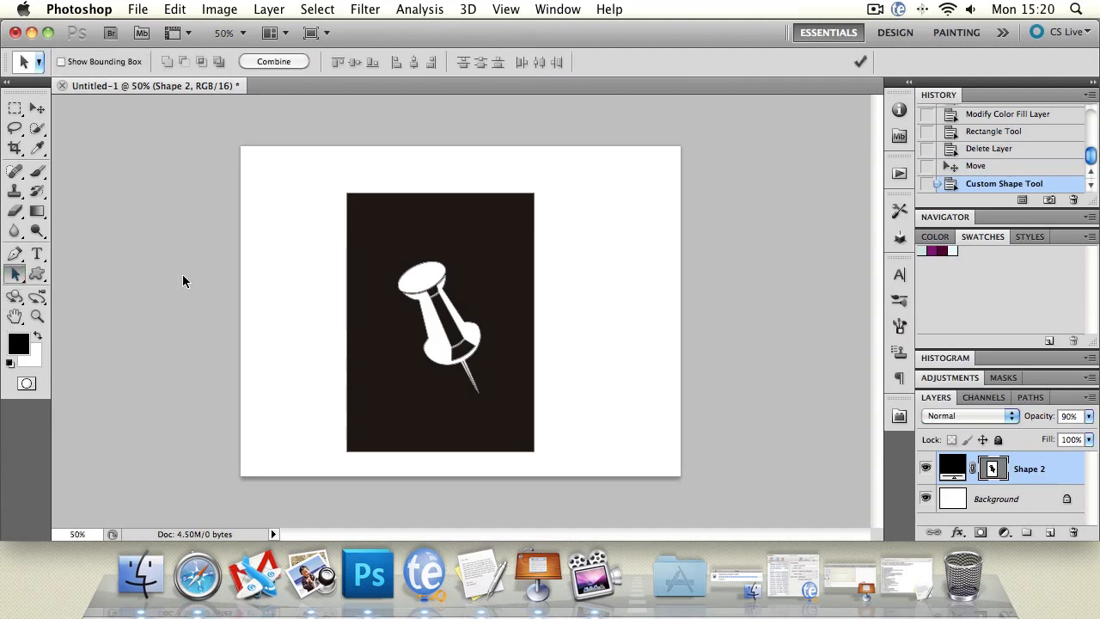
{"action": "left_click", "coordinate": [417, 281]}
{"action": "left_click_drag", "start_coordinate": [417, 280], "coordinate": [426, 256]}
{"action": "key", "text": "super+z"}
{"action": "left_click", "coordinate": [201, 61]}
{"action": "left_click", "coordinate": [219, 61]}
Undo the path edits and the rectangle, going back to the red pushpin alone on the canvas.
{"action": "key", "text": "super+alt+z"}
{"action": "key", "text": "super+alt+z"}
{"action": "key", "text": "super+alt+z"}
{"action": "key", "text": "super+alt+z"}
{"action": "key", "text": "super+alt+z"}
{"action": "key", "text": "super+alt+z"}
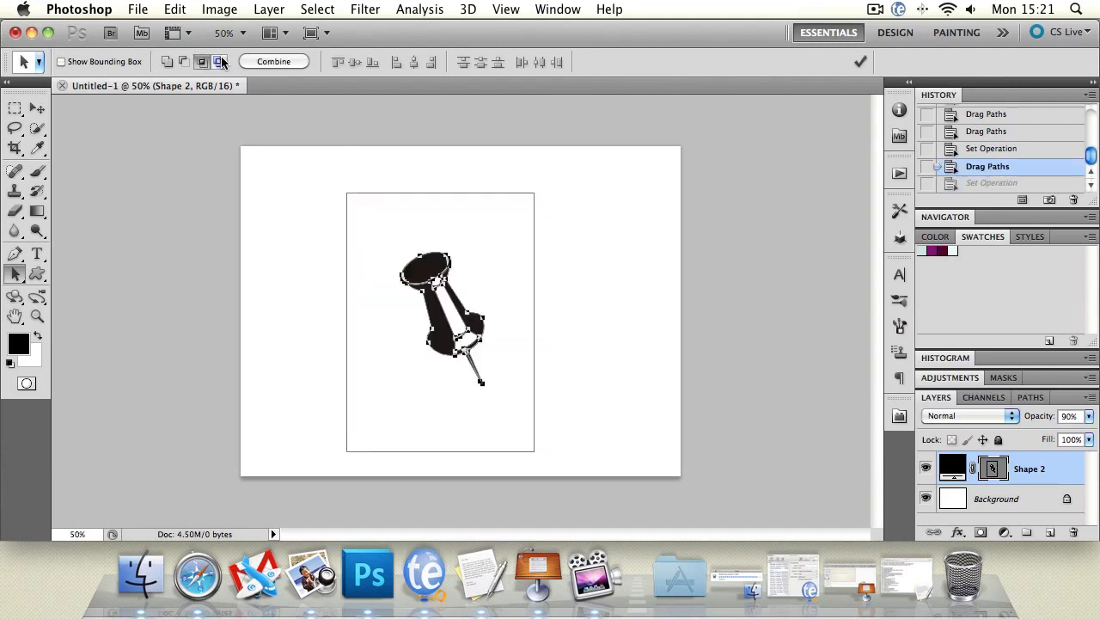
{"action": "key", "text": "super+alt+z"}
{"action": "key", "text": "super+alt+z"}
{"action": "key", "text": "super+alt+z"}
{"action": "key", "text": "super+alt+z"}
{"action": "key", "text": "super+alt+z"}
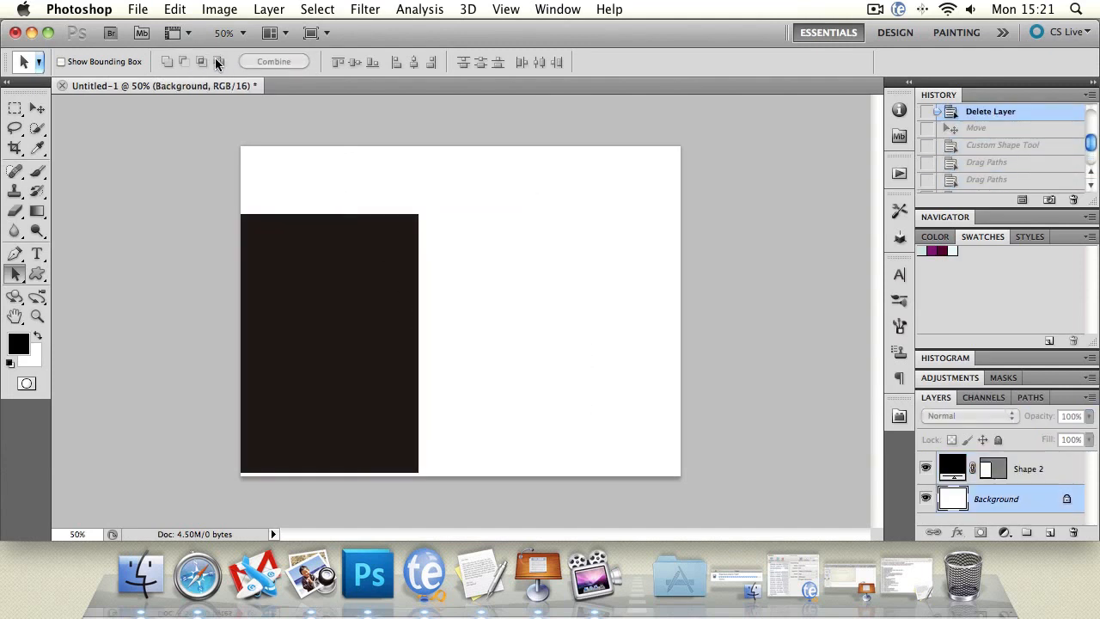
{"action": "left_click", "coordinate": [17, 108]}
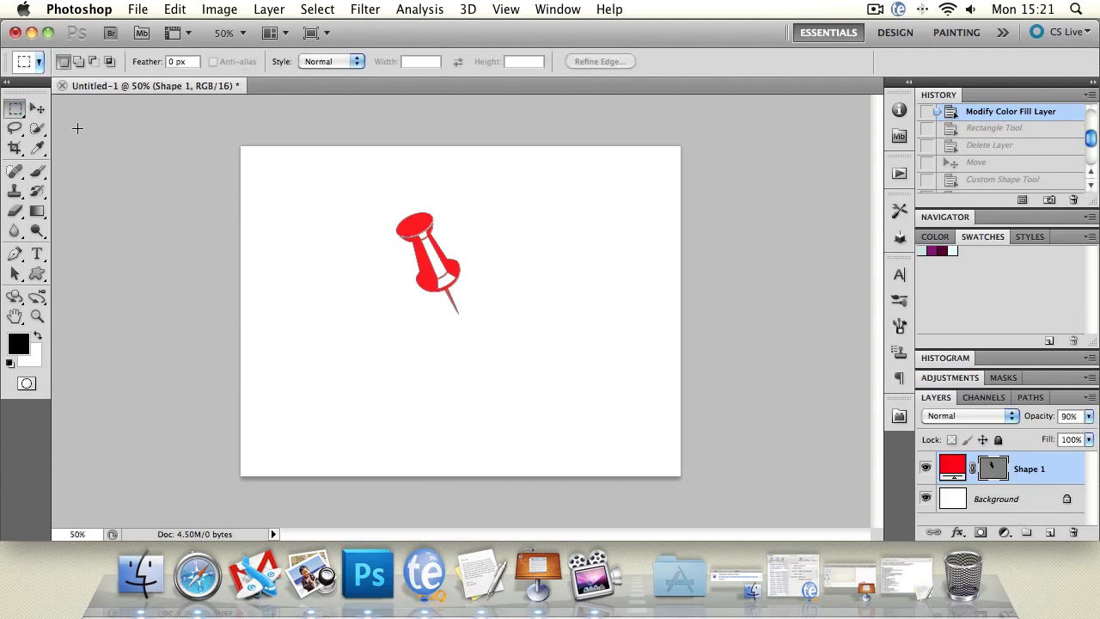
Delete the red pushpin and open the custom shape library for the Custom Shape tool.
{"action": "left_click", "coordinate": [37, 109]}
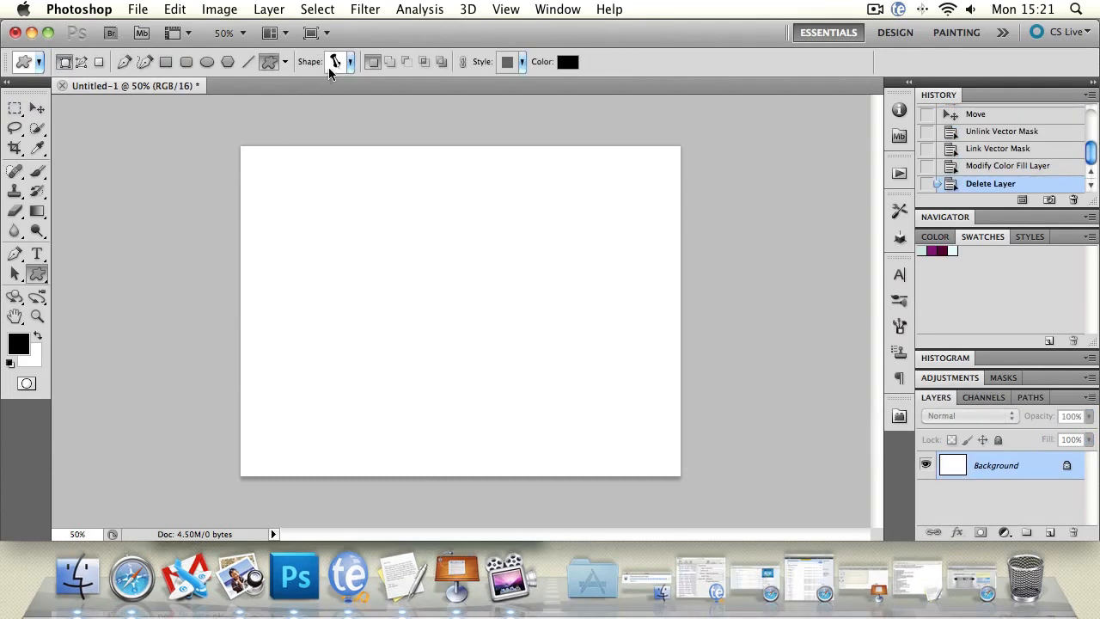
{"action": "left_click", "coordinate": [348, 64]}
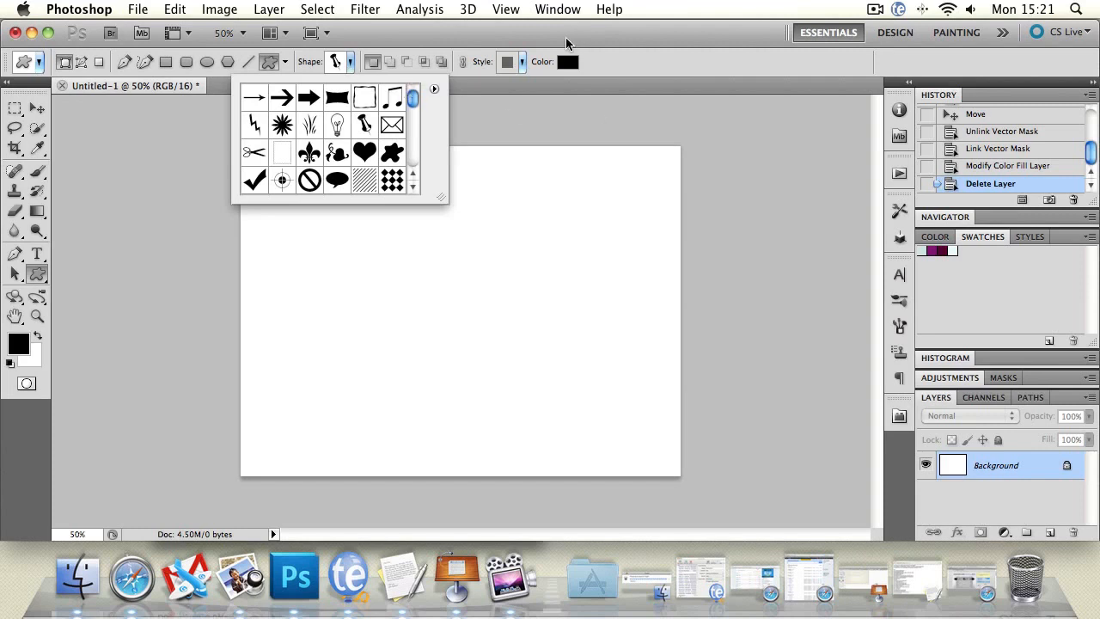
Switch to Safari and look through the 12 Grunge Frames Photoshop shapes page on GraphicRiver.
{"action": "left_click", "coordinate": [979, 582]}
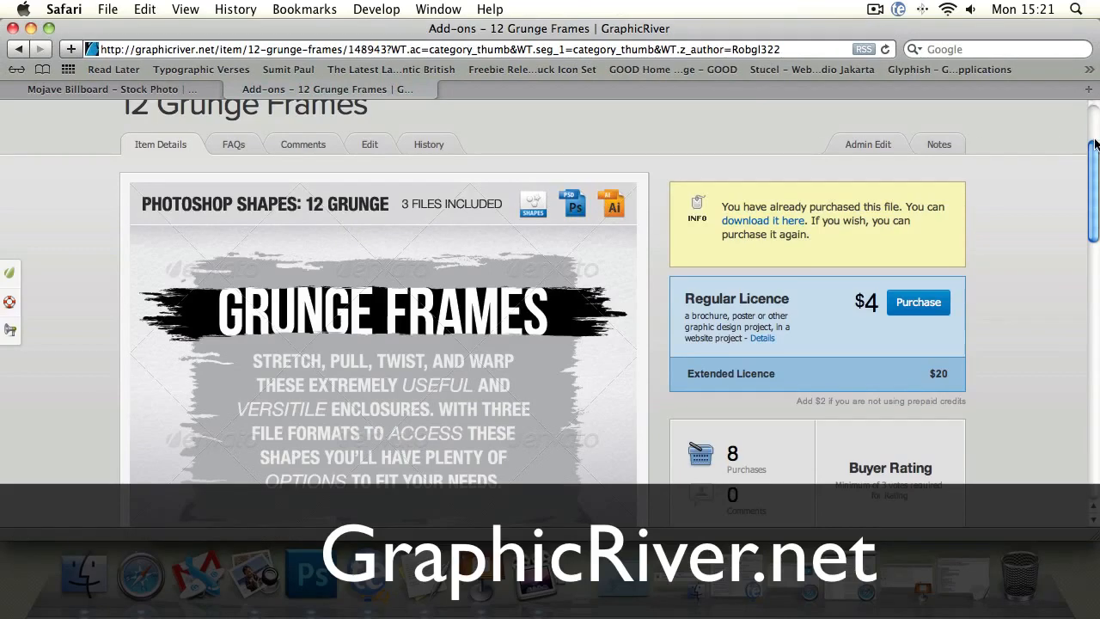
{"action": "left_click_drag", "start_coordinate": [1095, 160], "coordinate": [1044, 129]}
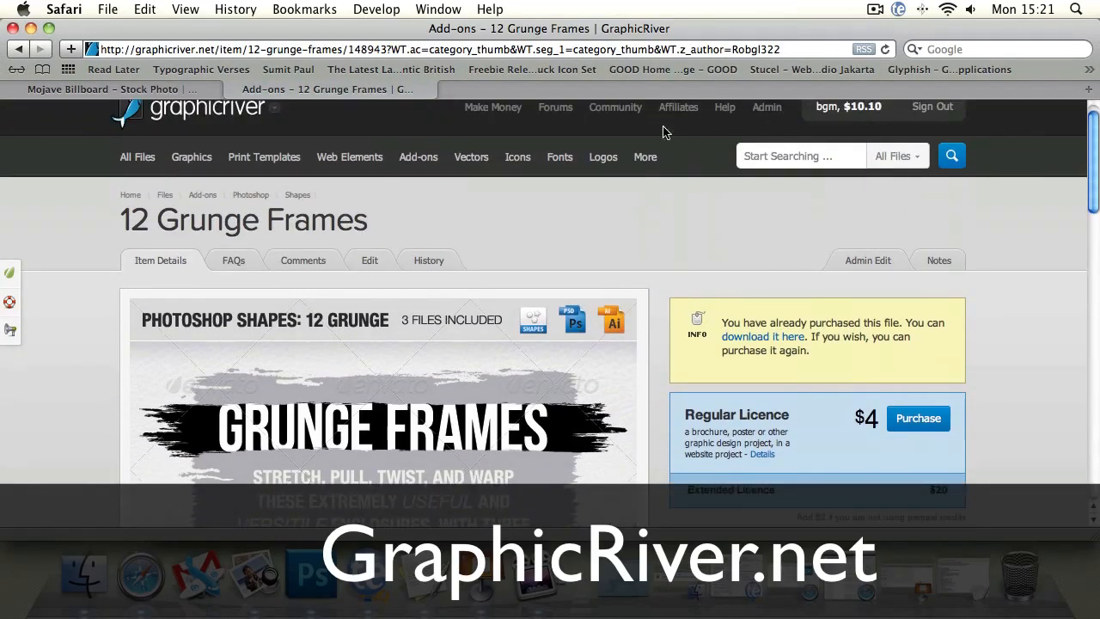
{"action": "mouse_move", "coordinate": [281, 176]}
{"action": "left_click_drag", "start_coordinate": [1094, 171], "coordinate": [1094, 225]}
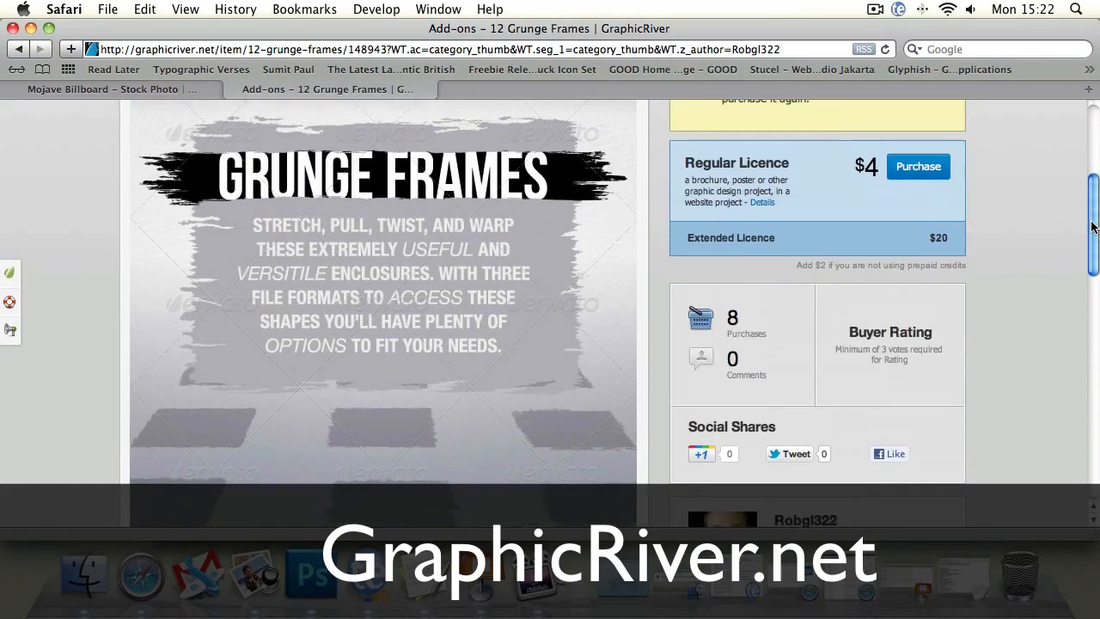
Switch back to Photoshop and open the file chooser for loading shapes into the custom shape library.
{"action": "left_click", "coordinate": [30, 29]}
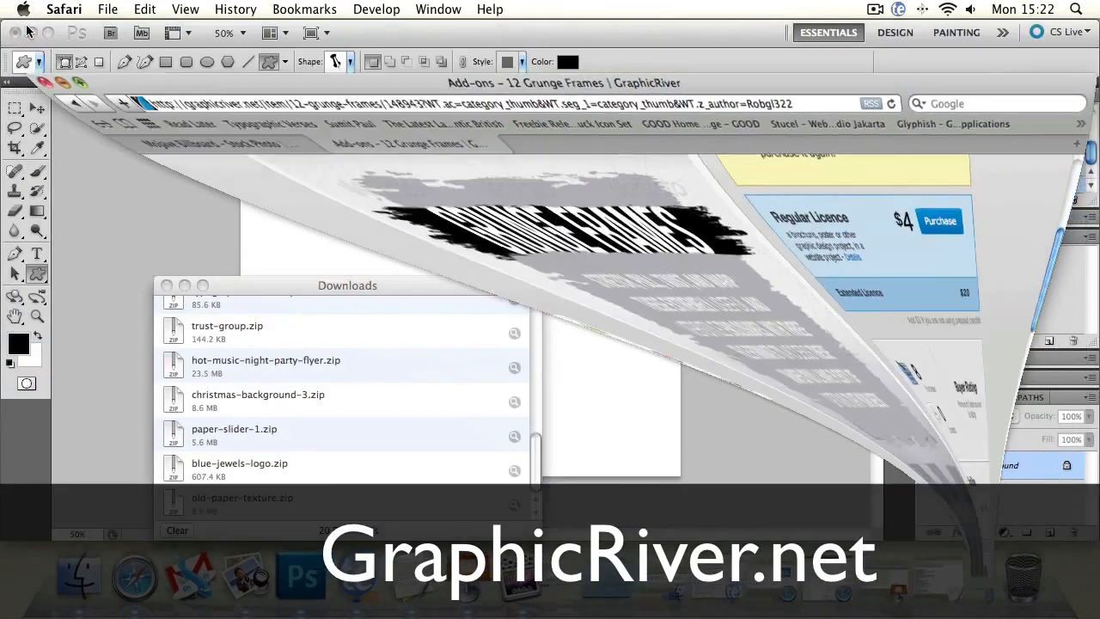
{"action": "left_click", "coordinate": [102, 172]}
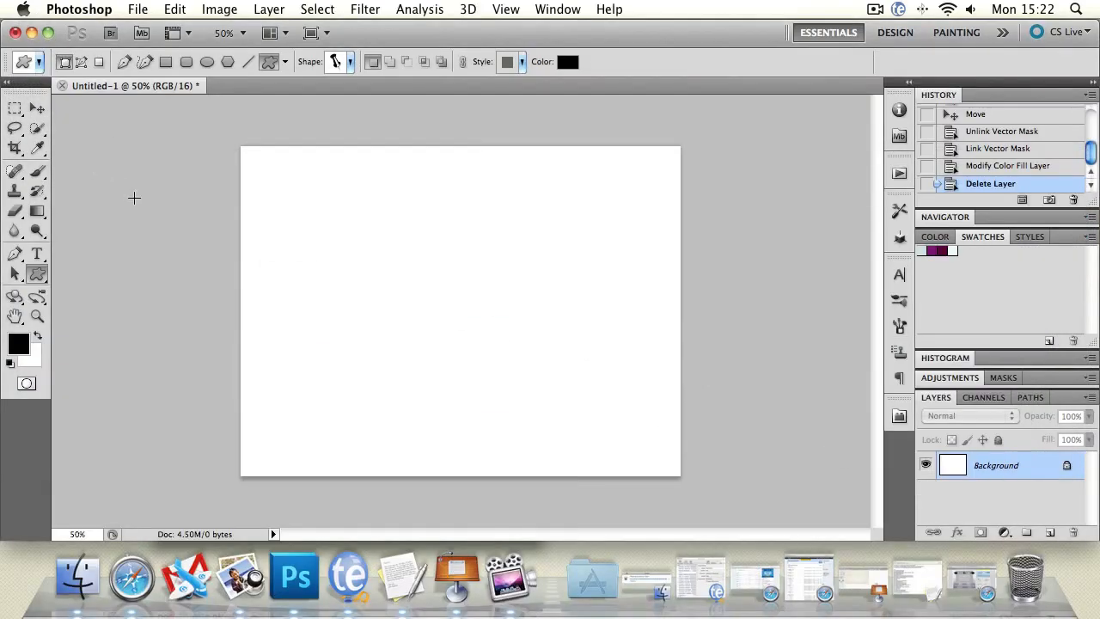
{"action": "left_click", "coordinate": [350, 62]}
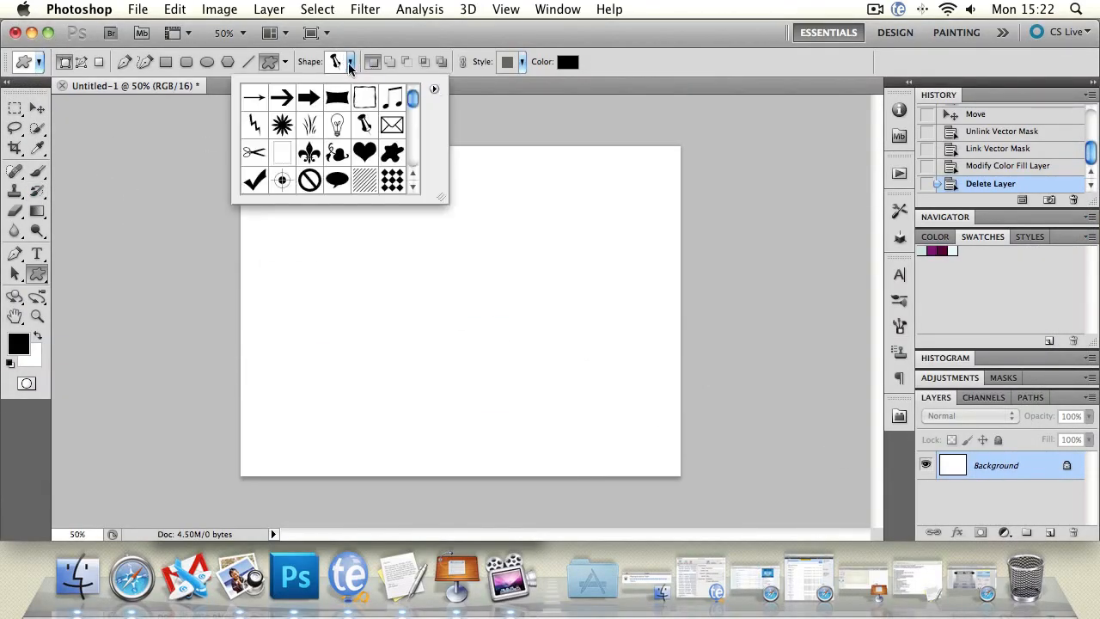
{"action": "left_click", "coordinate": [435, 88]}
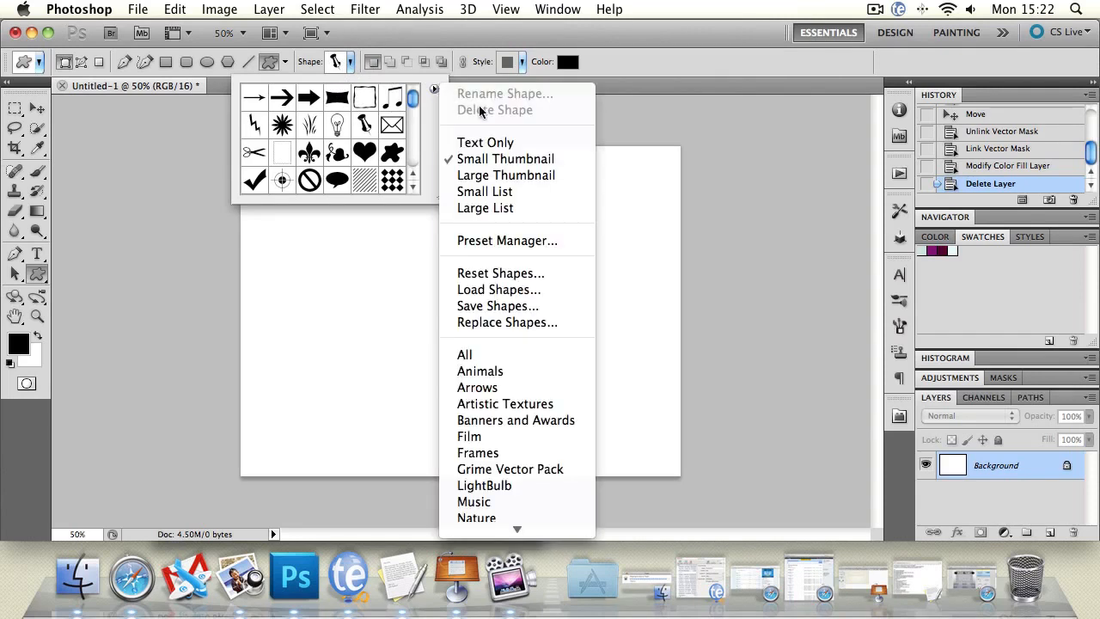
{"action": "left_click", "coordinate": [505, 289]}
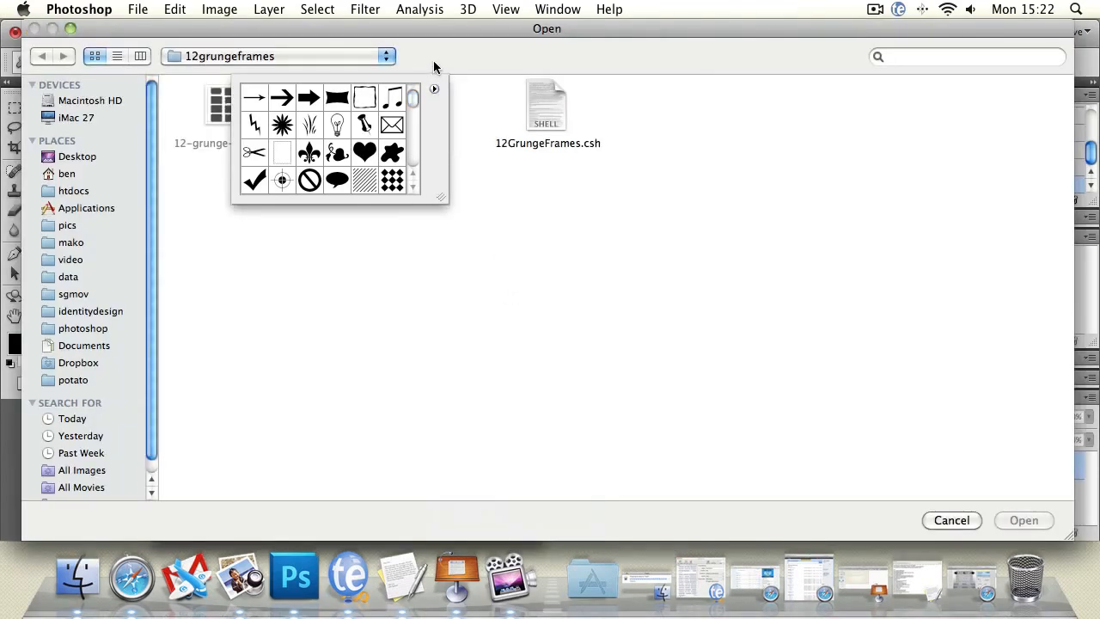
Load the 12GrungeFrames.csh shape set from the 12grungeframes folder into the custom shape library.
{"action": "left_click", "coordinate": [433, 89]}
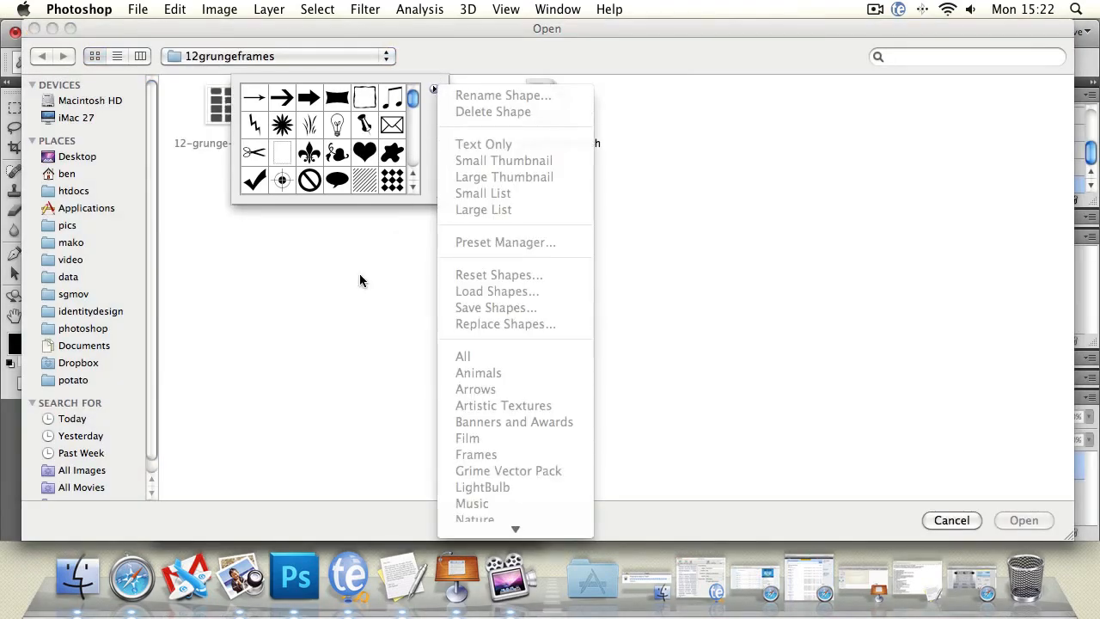
{"action": "left_click", "coordinate": [497, 49]}
{"action": "left_click_drag", "start_coordinate": [479, 27], "coordinate": [488, 210]}
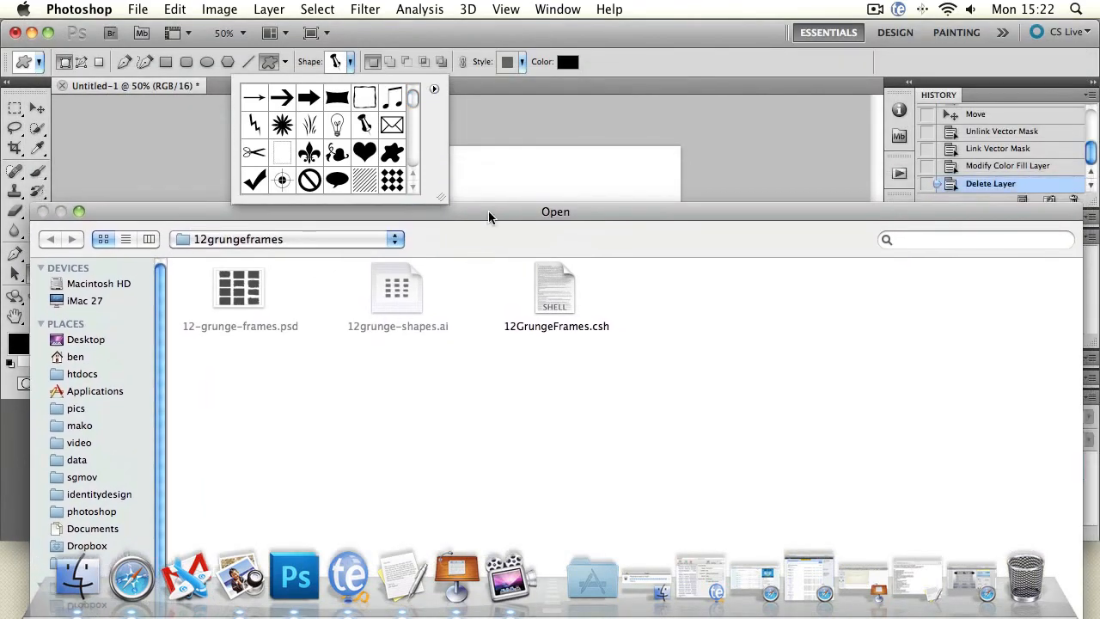
{"action": "left_click", "coordinate": [235, 239]}
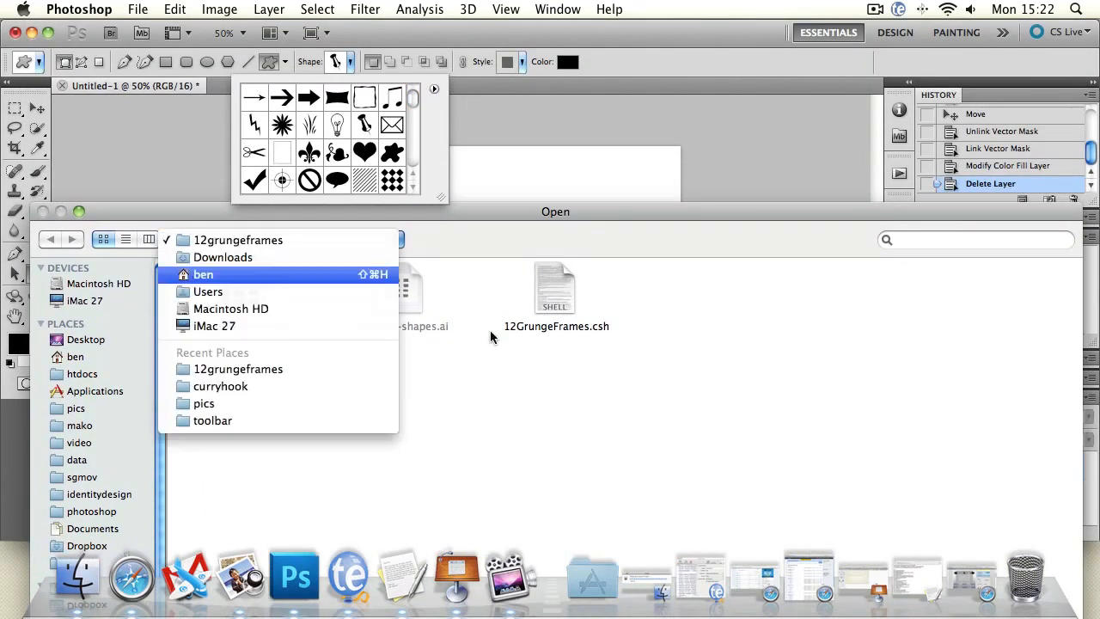
{"action": "left_click", "coordinate": [585, 451]}
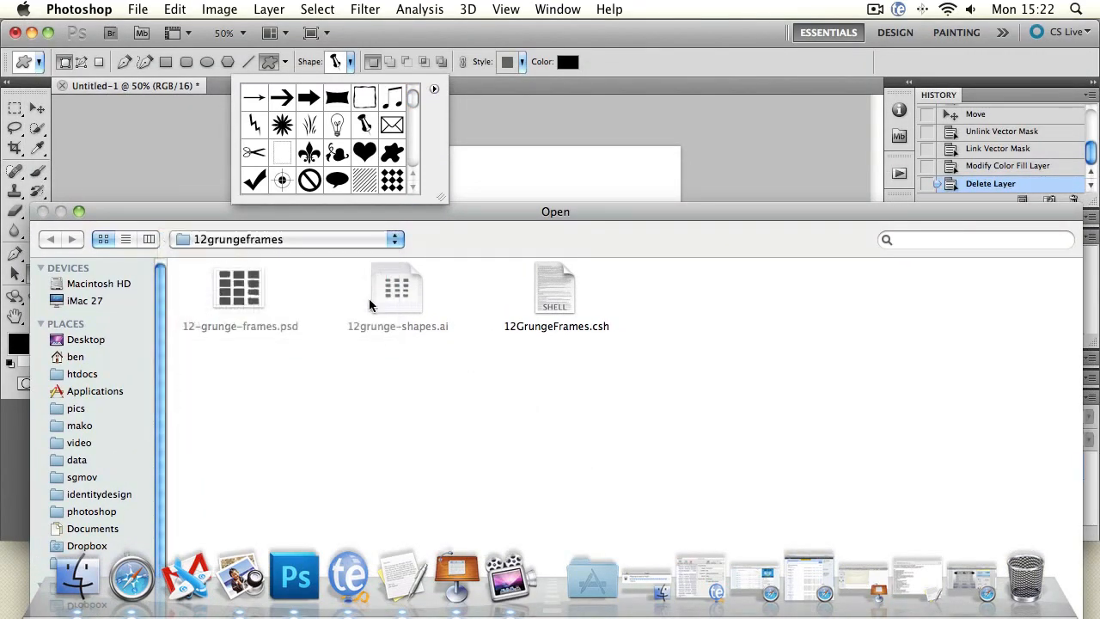
{"action": "left_click_drag", "start_coordinate": [541, 211], "coordinate": [517, 23]}
{"action": "left_click", "coordinate": [562, 285]}
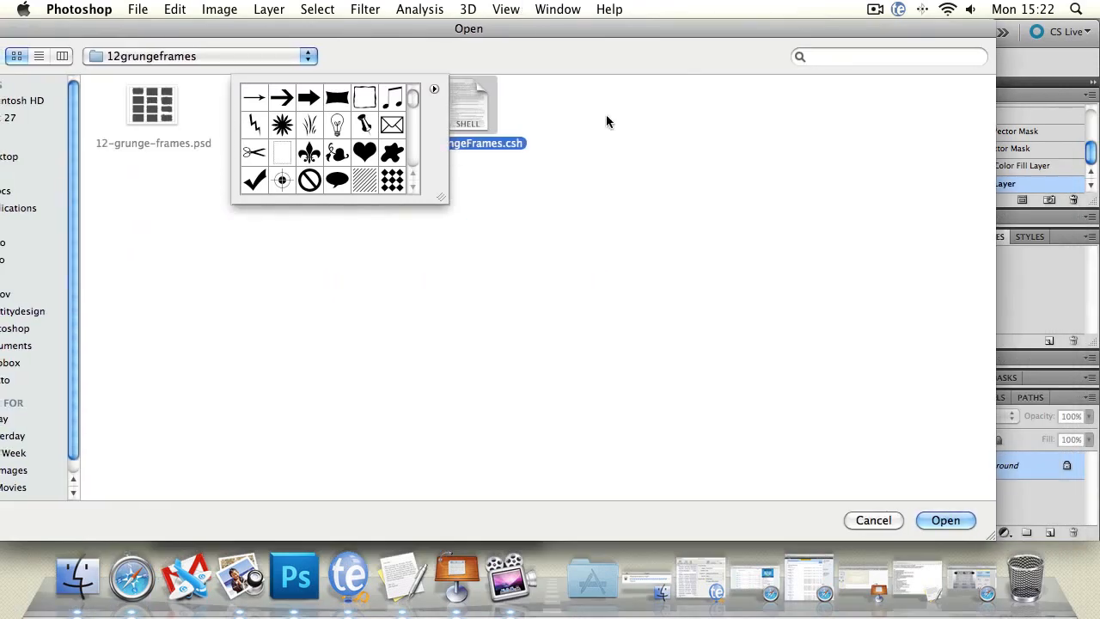
{"action": "left_click", "coordinate": [945, 520]}
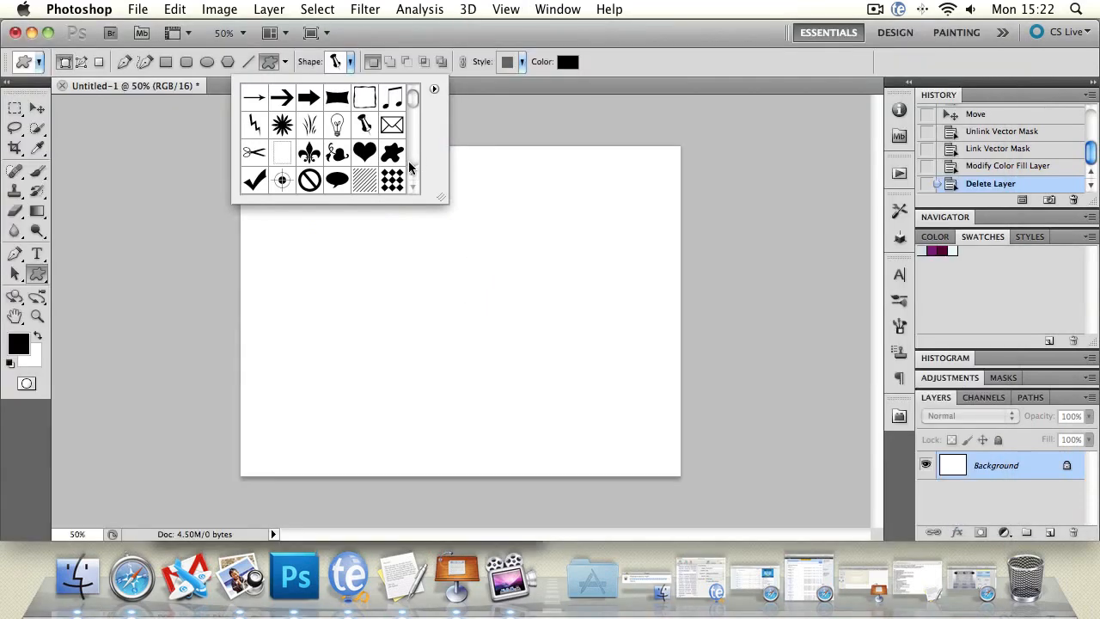
Choose the last grunge frame in the custom shape library and draw it in the middle left area of the canvas.
{"action": "left_click_drag", "start_coordinate": [412, 101], "coordinate": [411, 177]}
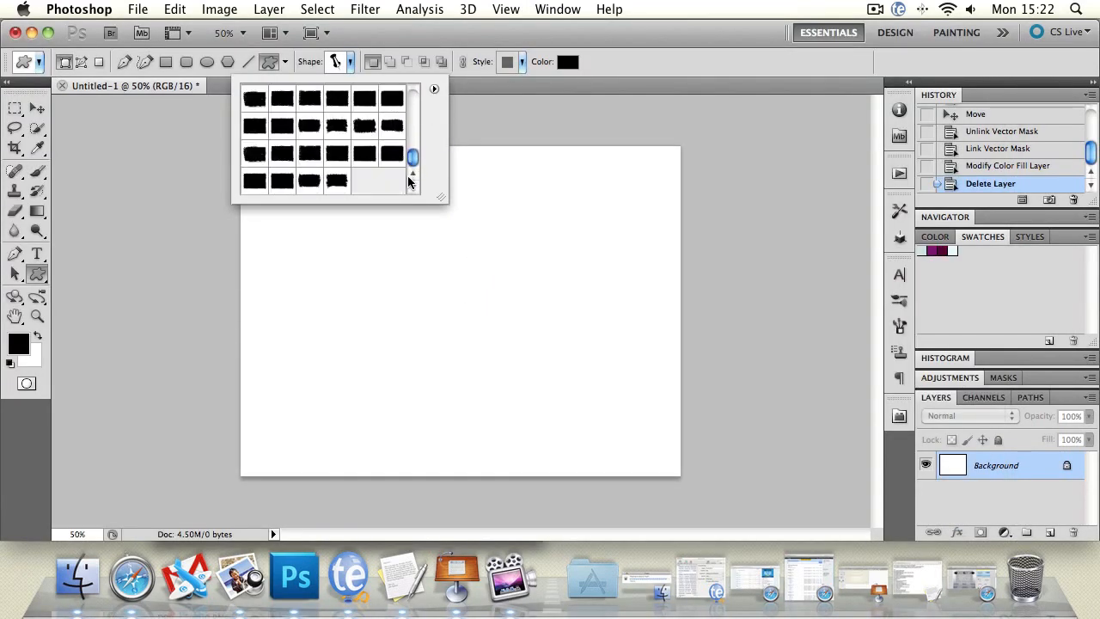
{"action": "left_click", "coordinate": [336, 181]}
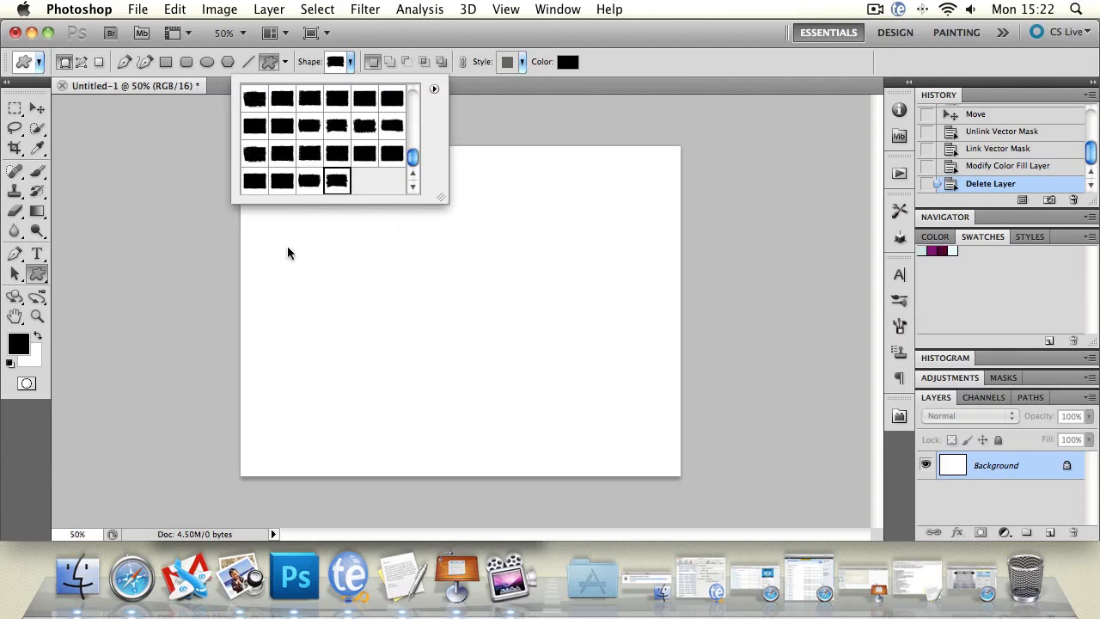
{"action": "left_click_drag", "start_coordinate": [287, 251], "coordinate": [496, 430]}
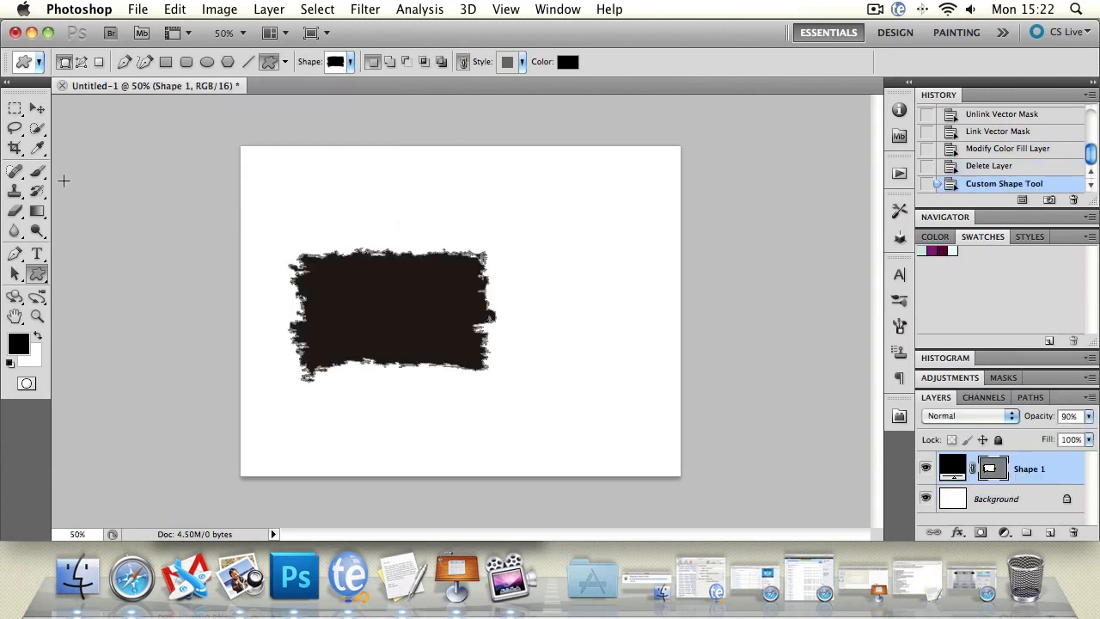
Stretch the grunge frame to about 131% width and rotate it about -27 degrees.
{"action": "left_click", "coordinate": [37, 107]}
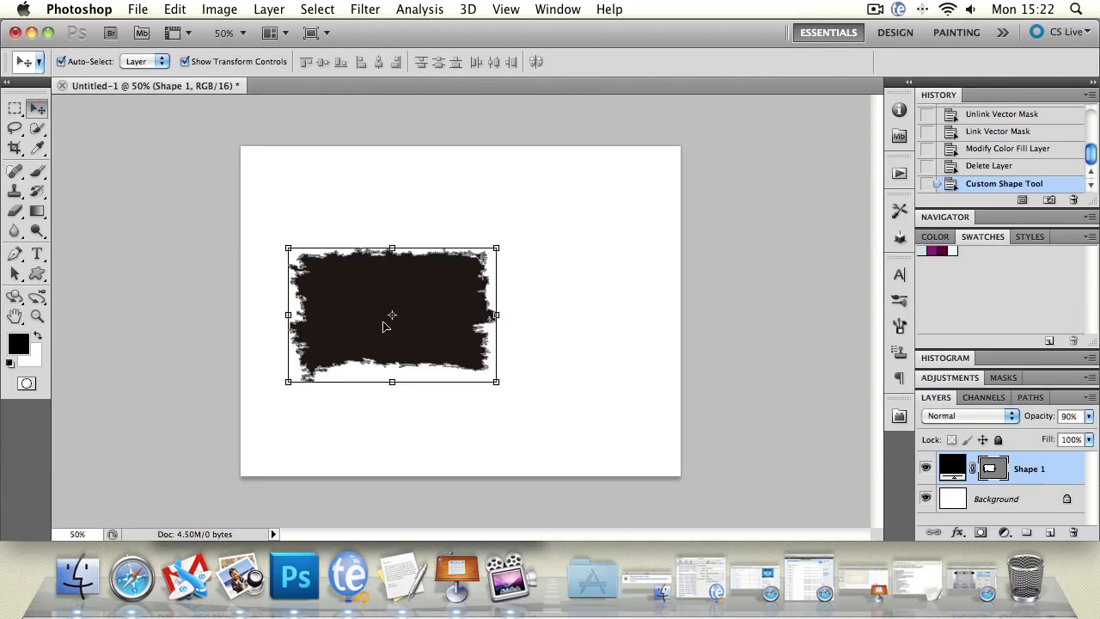
{"action": "left_click_drag", "start_coordinate": [514, 317], "coordinate": [540, 245]}
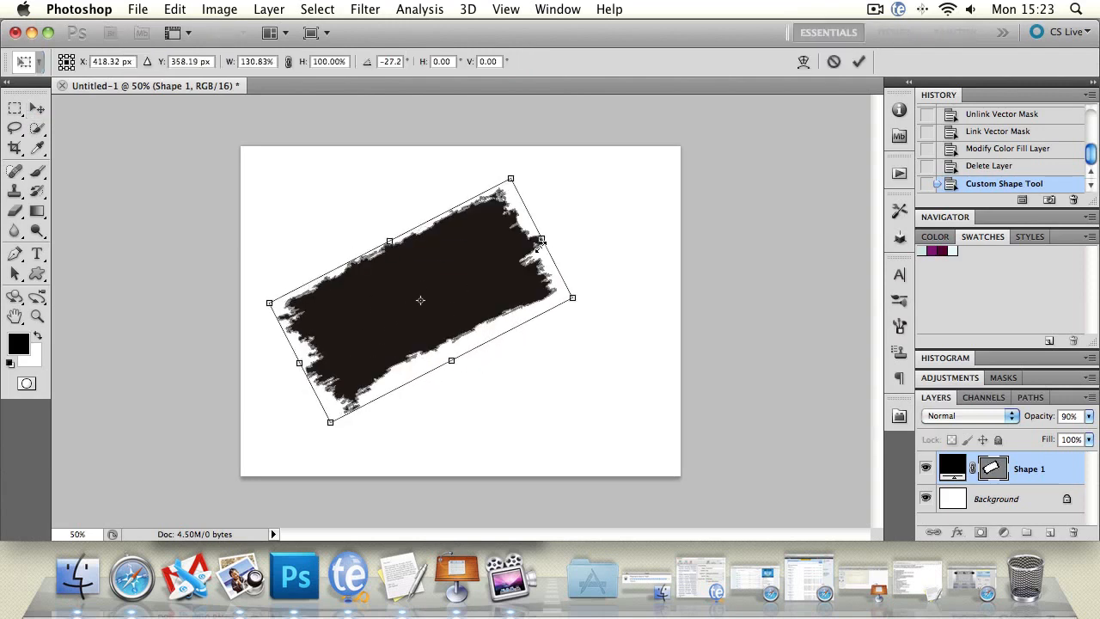
{"action": "key", "text": "Return"}
Subtract a second, overlapping grunge frame from the rotated one, and delete the resulting shape layer.
{"action": "left_click", "coordinate": [37, 273]}
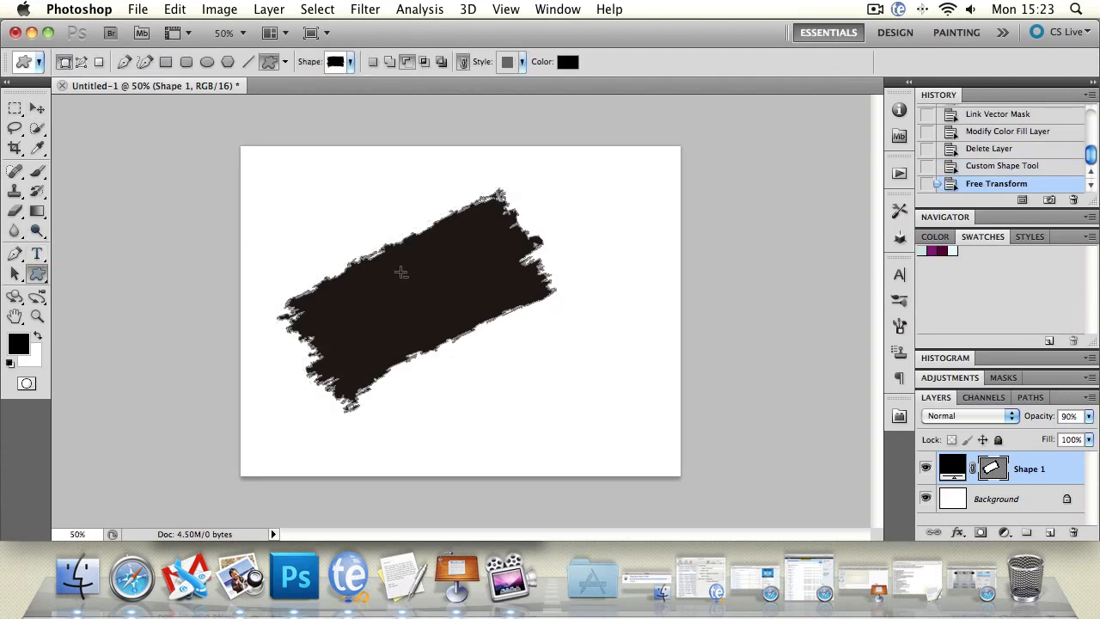
{"action": "left_click_drag", "start_coordinate": [401, 272], "coordinate": [560, 336]}
{"action": "left_click", "coordinate": [37, 109]}
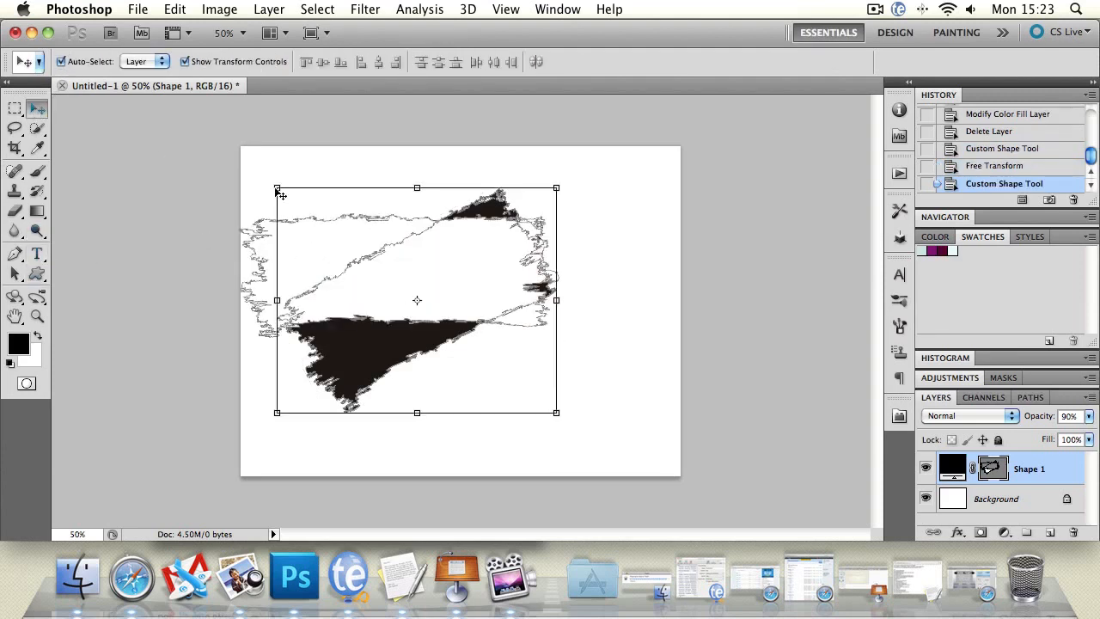
{"action": "left_click", "coordinate": [670, 418]}
{"action": "left_click", "coordinate": [391, 341]}
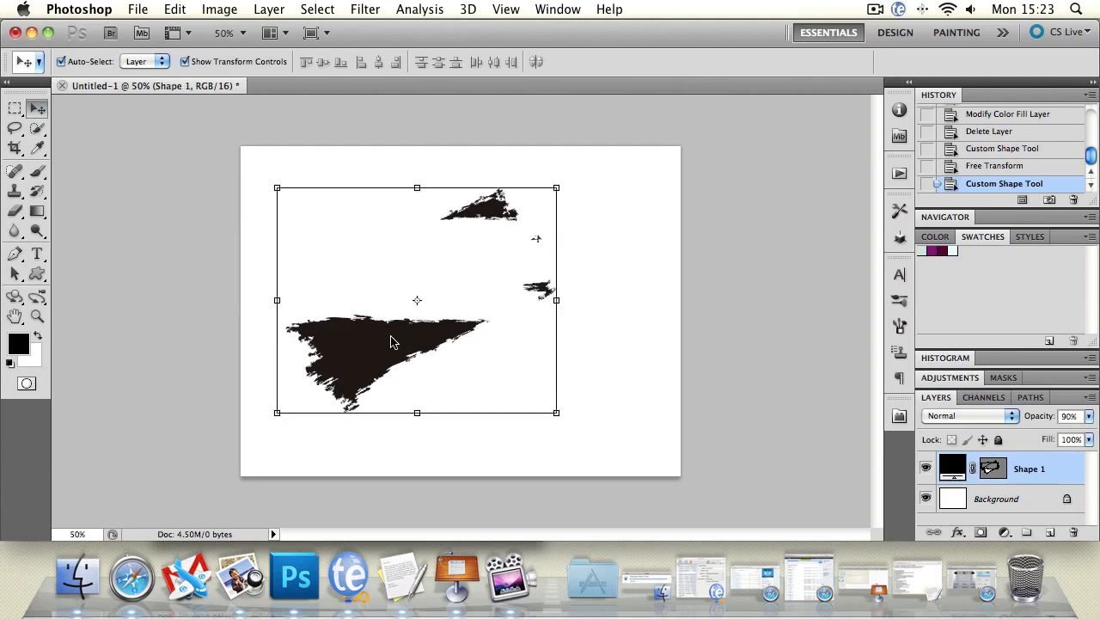
{"action": "key", "text": "Delete"}
Draw a wide grunge strip across the bottom of the canvas, move it slightly up, and delete it.
{"action": "left_click", "coordinate": [37, 273]}
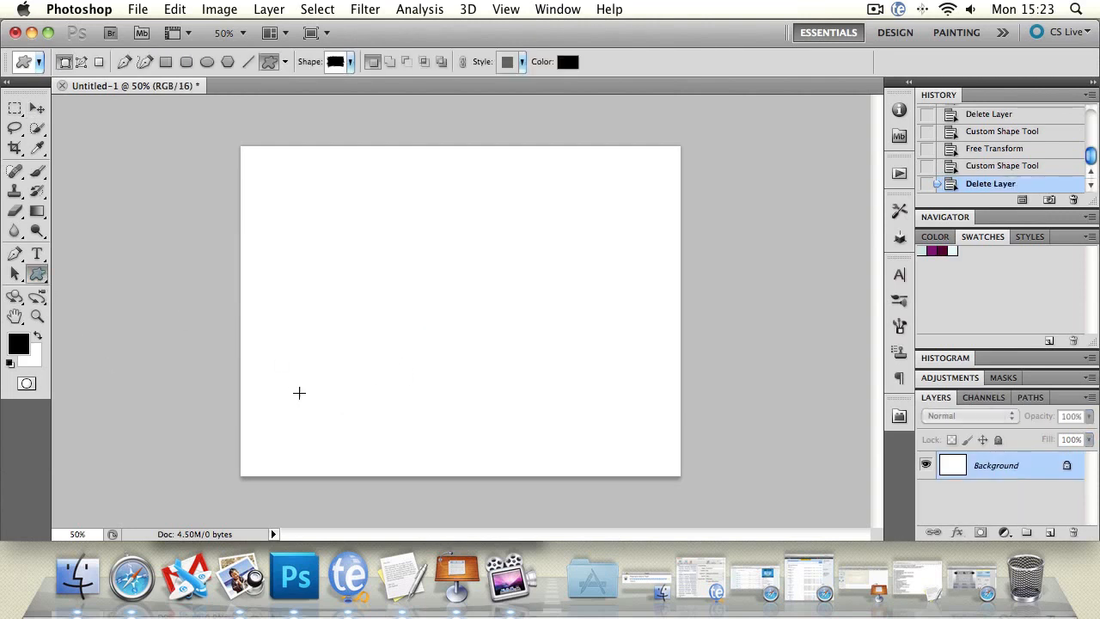
{"action": "left_click_drag", "start_coordinate": [242, 401], "coordinate": [686, 471]}
{"action": "left_click", "coordinate": [37, 108]}
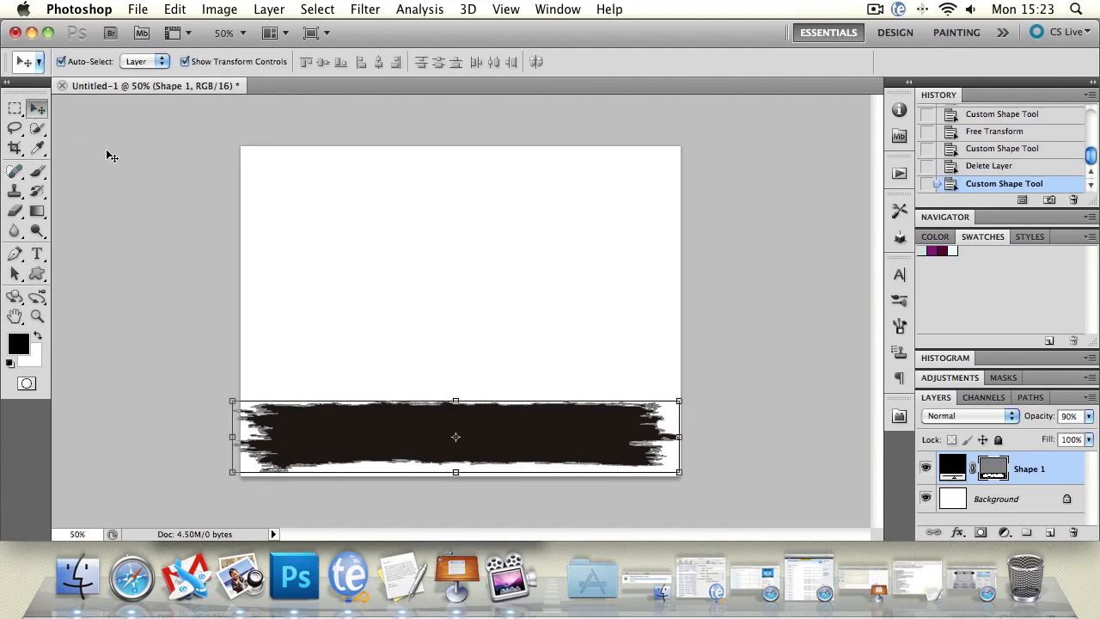
{"action": "left_click", "coordinate": [430, 472]}
{"action": "left_click_drag", "start_coordinate": [419, 440], "coordinate": [422, 414]}
{"action": "key", "text": "Delete"}
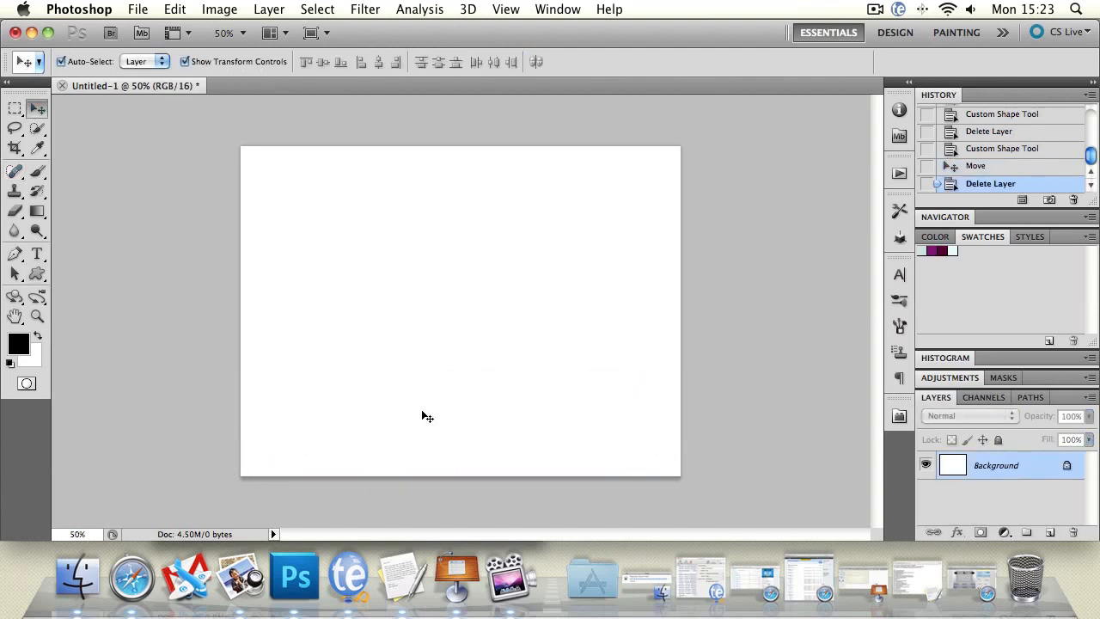
Draw a large black rectangle on the left part of the canvas with the Rectangle tool.
{"action": "left_click", "coordinate": [36, 273]}
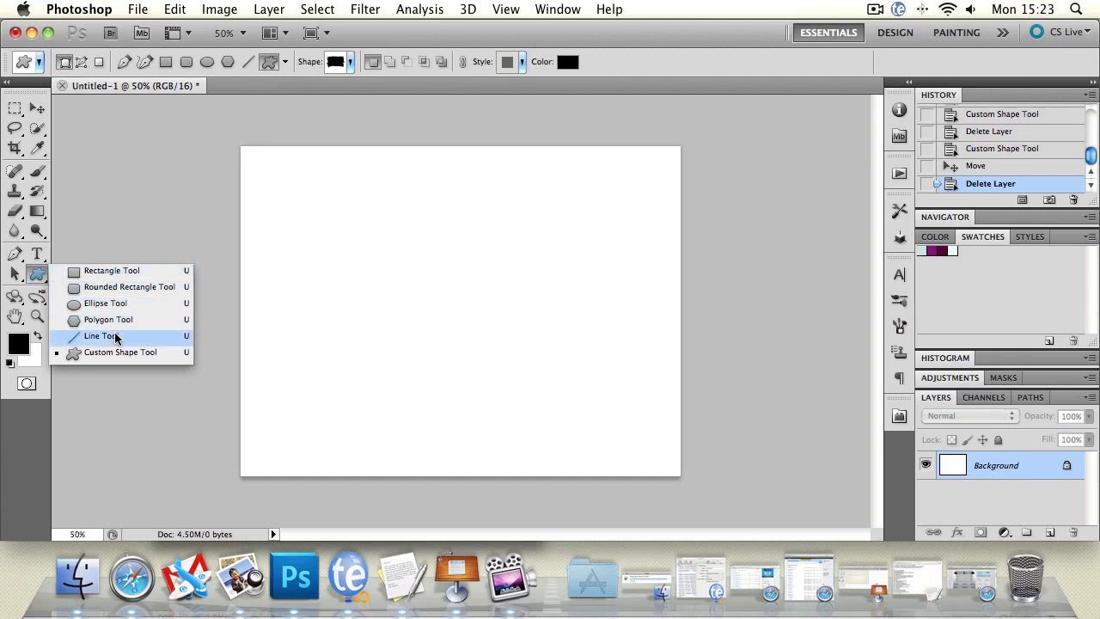
{"action": "left_click", "coordinate": [111, 277]}
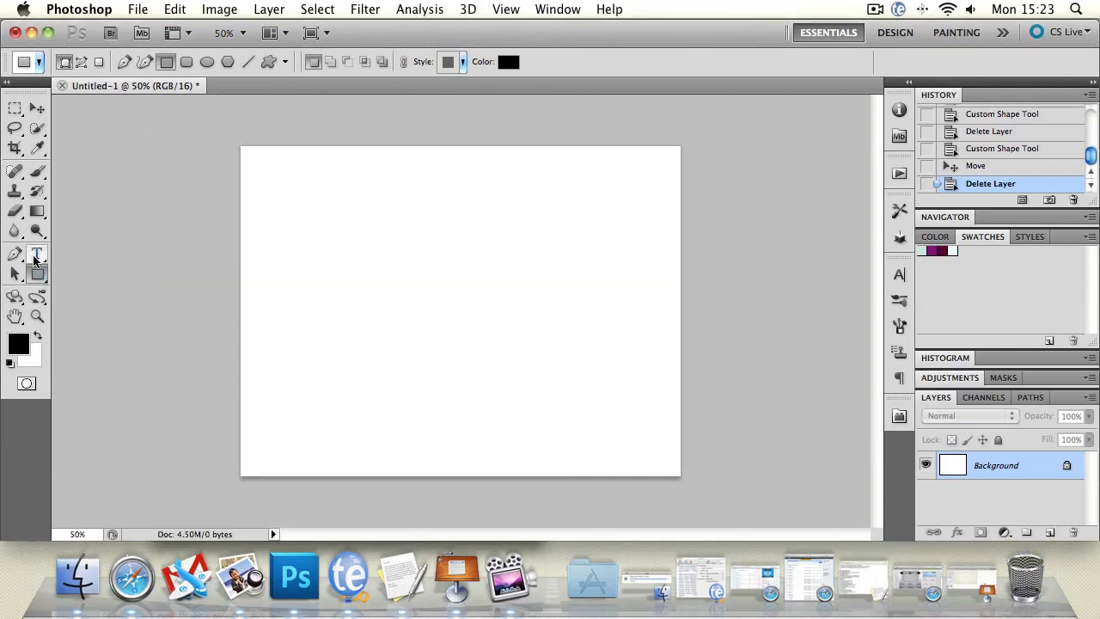
{"action": "left_click_drag", "start_coordinate": [285, 199], "coordinate": [520, 417]}
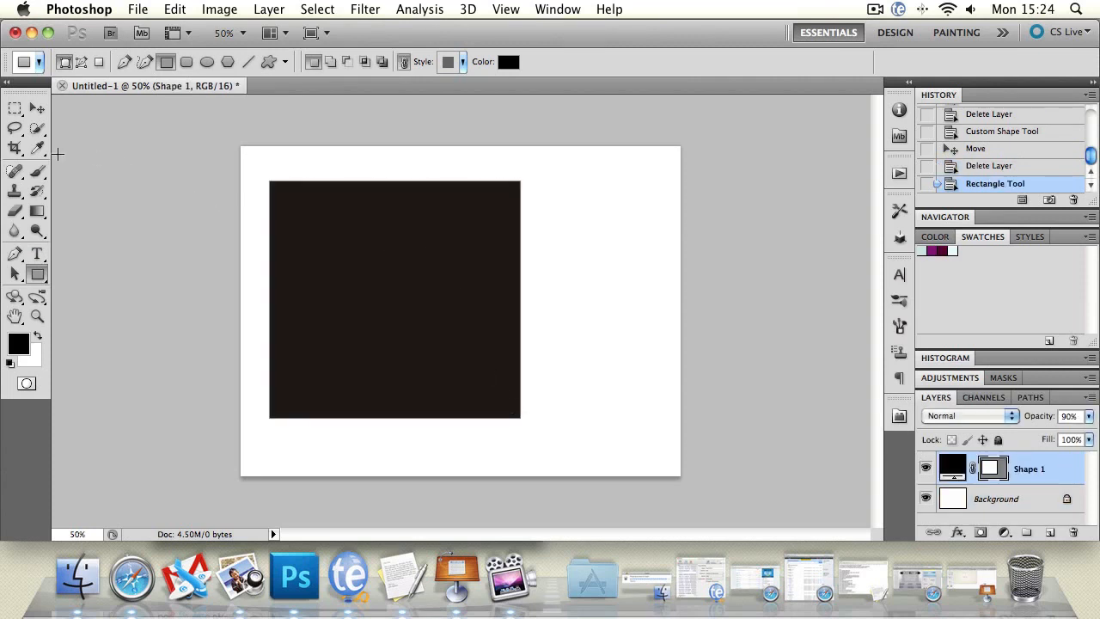
Apply the Brush tool to the rectangle's shape layer and agree to rasterize it.
{"action": "left_click", "coordinate": [36, 172]}
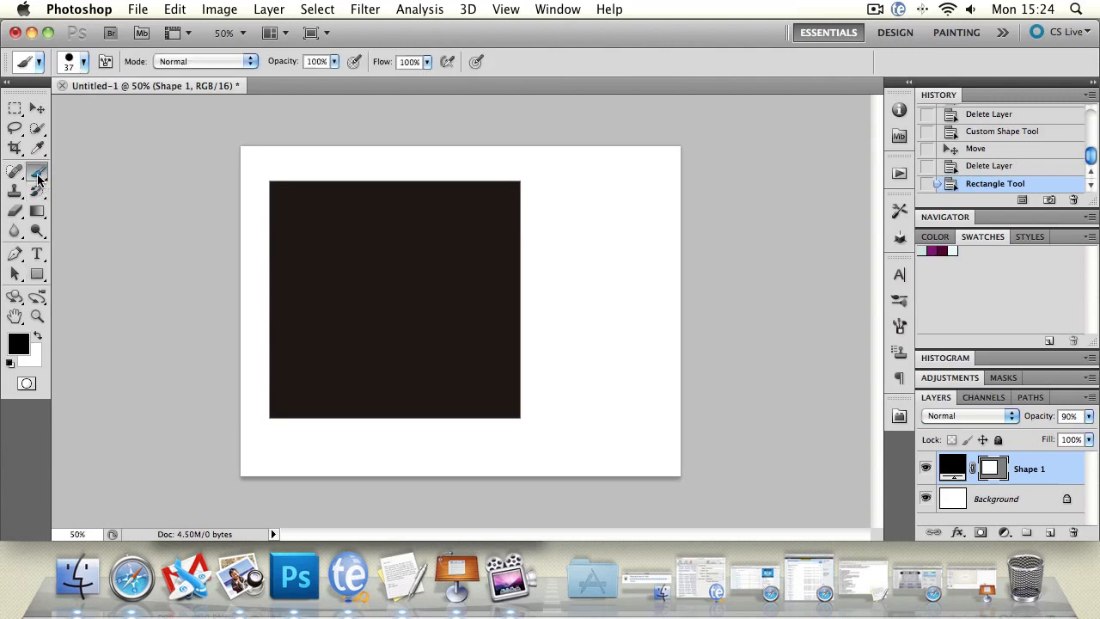
{"action": "left_click", "coordinate": [393, 213]}
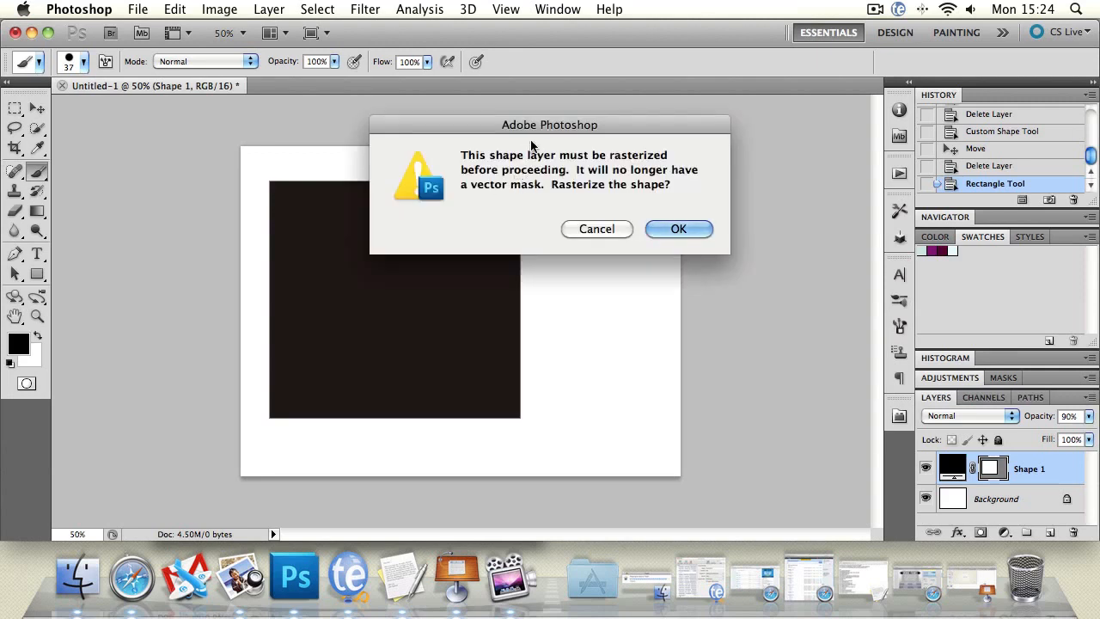
{"action": "left_click_drag", "start_coordinate": [521, 122], "coordinate": [449, 144]}
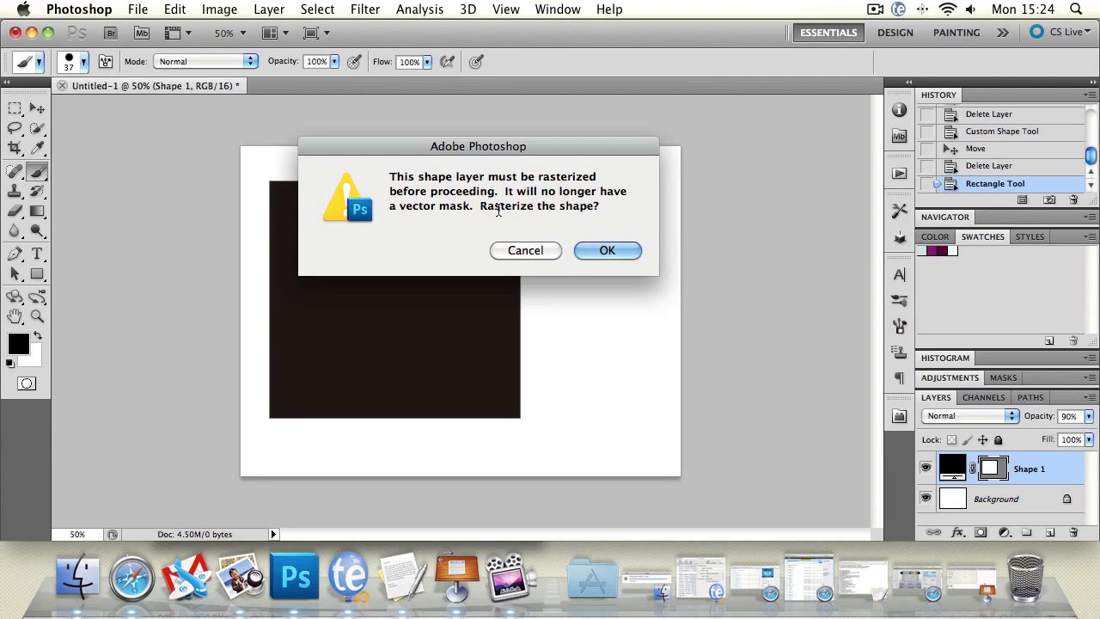
{"action": "left_click", "coordinate": [626, 249]}
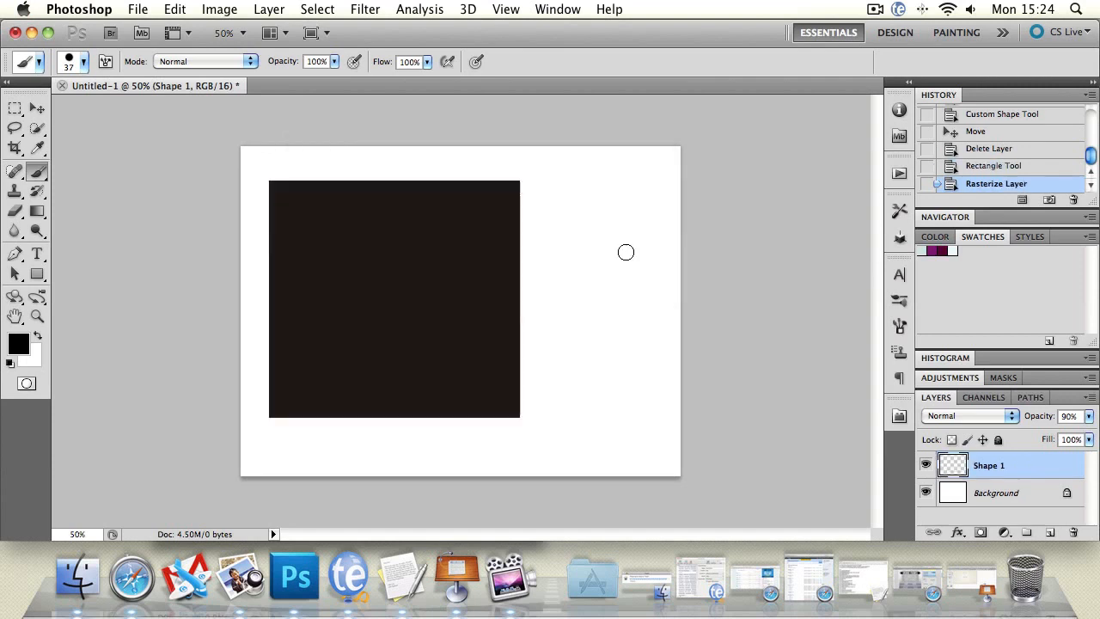
Paint three white brush strokes over the rasterized rectangle and undo the last two.
{"action": "left_click", "coordinate": [37, 336]}
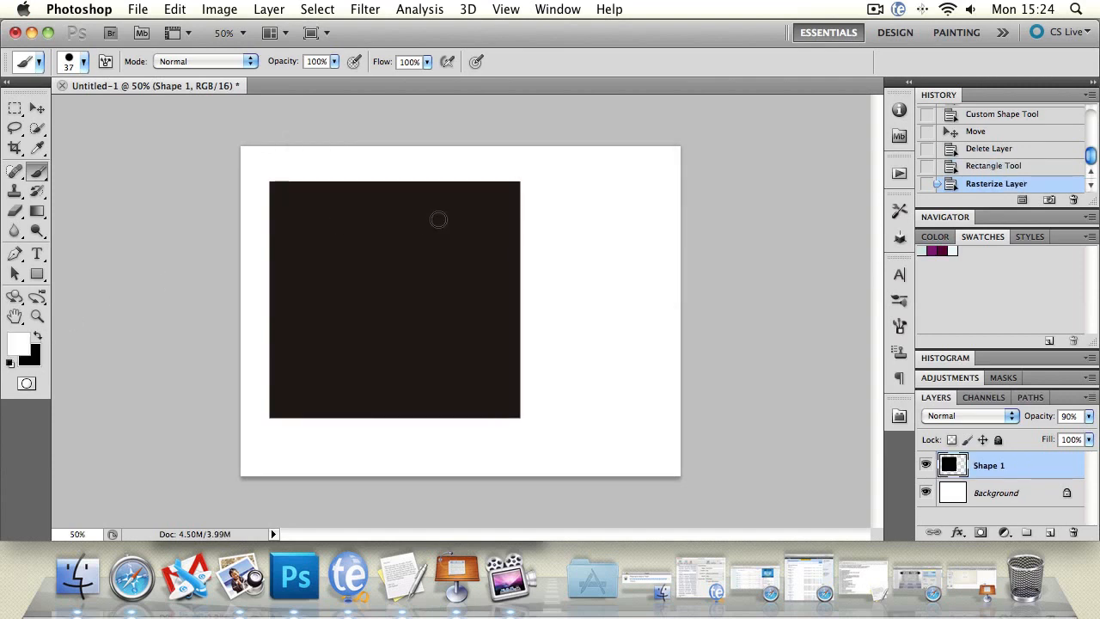
{"action": "left_click_drag", "start_coordinate": [437, 219], "coordinate": [408, 235]}
{"action": "left_click_drag", "start_coordinate": [414, 305], "coordinate": [326, 301]}
{"action": "left_click_drag", "start_coordinate": [408, 275], "coordinate": [447, 258]}
{"action": "key", "text": "alt+super+z"}
{"action": "key", "text": "alt+super+z"}
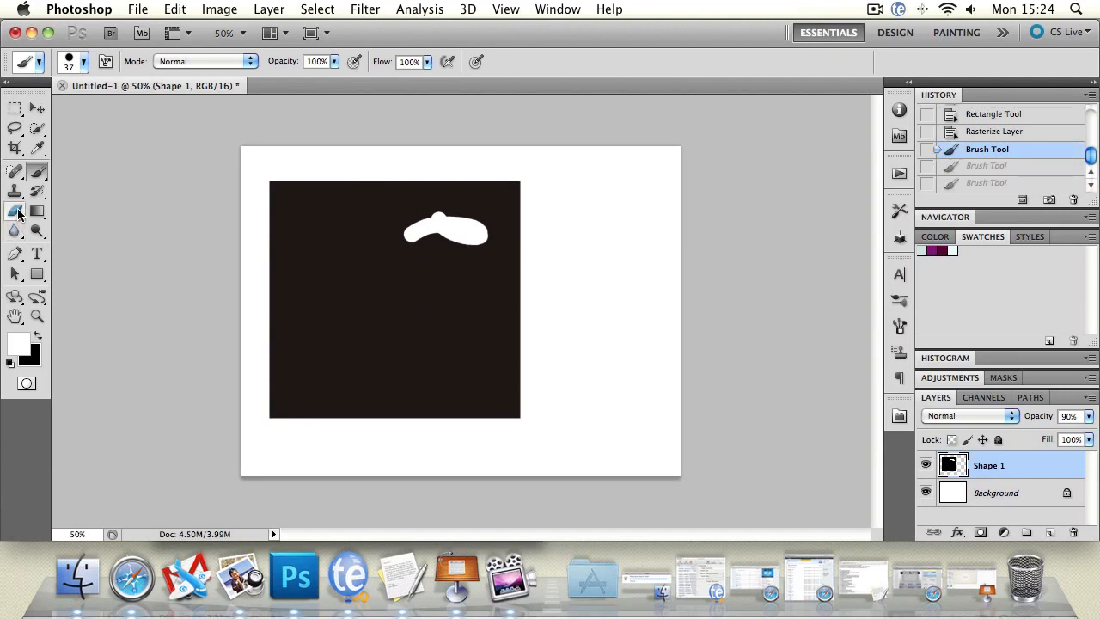
Erase strokes through the rasterized rectangle, and undo the erasing and the remaining white brush stroke.
{"action": "left_click", "coordinate": [28, 213]}
{"action": "left_click", "coordinate": [15, 211]}
{"action": "mouse_move", "coordinate": [403, 186]}
{"action": "left_mouse_down"}
{"action": "mouse_move", "coordinate": [585, 267]}
{"action": "mouse_move", "coordinate": [266, 151]}
{"action": "mouse_move", "coordinate": [270, 183]}
{"action": "mouse_move", "coordinate": [365, 290]}
{"action": "left_mouse_up"}
{"action": "left_click_drag", "start_coordinate": [432, 321], "coordinate": [266, 344]}
{"action": "key", "text": "alt+super+z"}
{"action": "key", "text": "alt+super+z"}
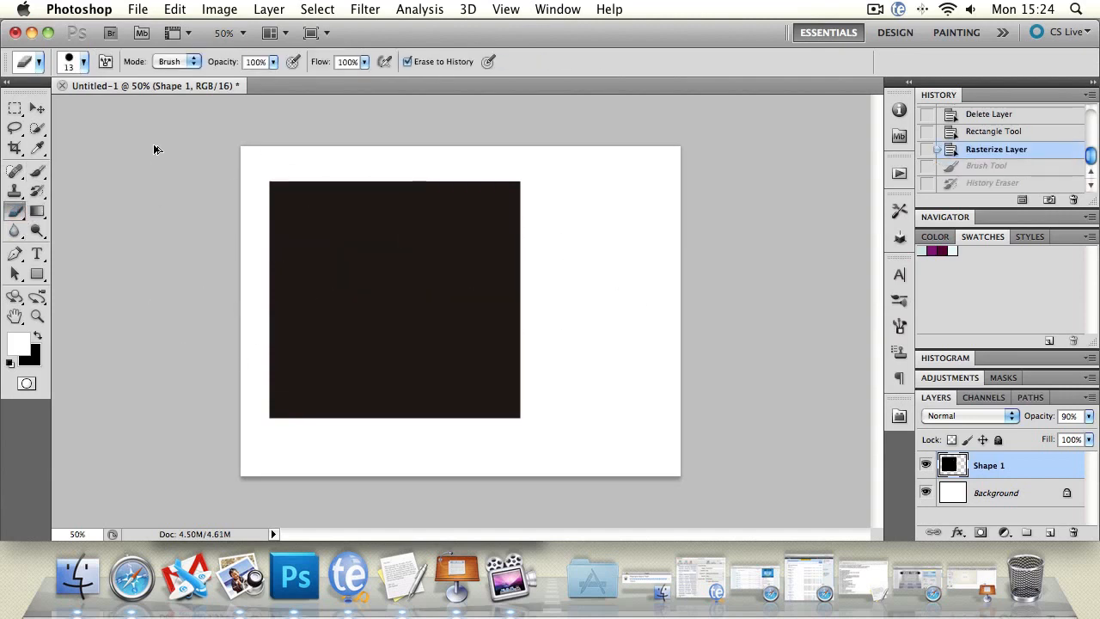
Enlarge the rasterized rectangle toward the upper right, beyond the canvas, to about 183% width and 166% height.
{"action": "left_click", "coordinate": [37, 108]}
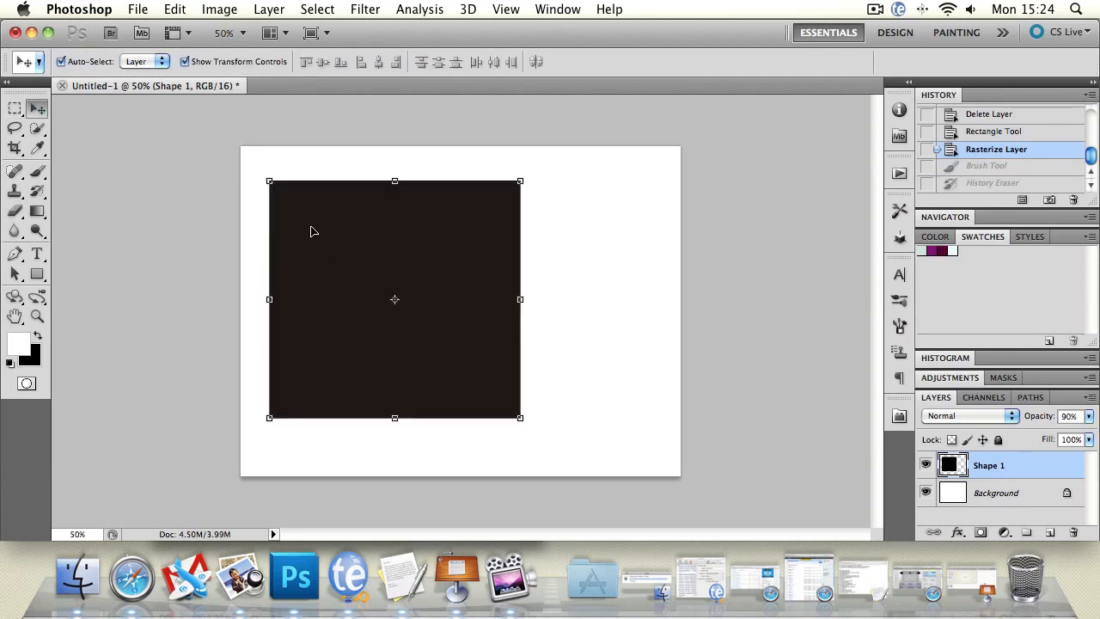
{"action": "left_click", "coordinate": [260, 178]}
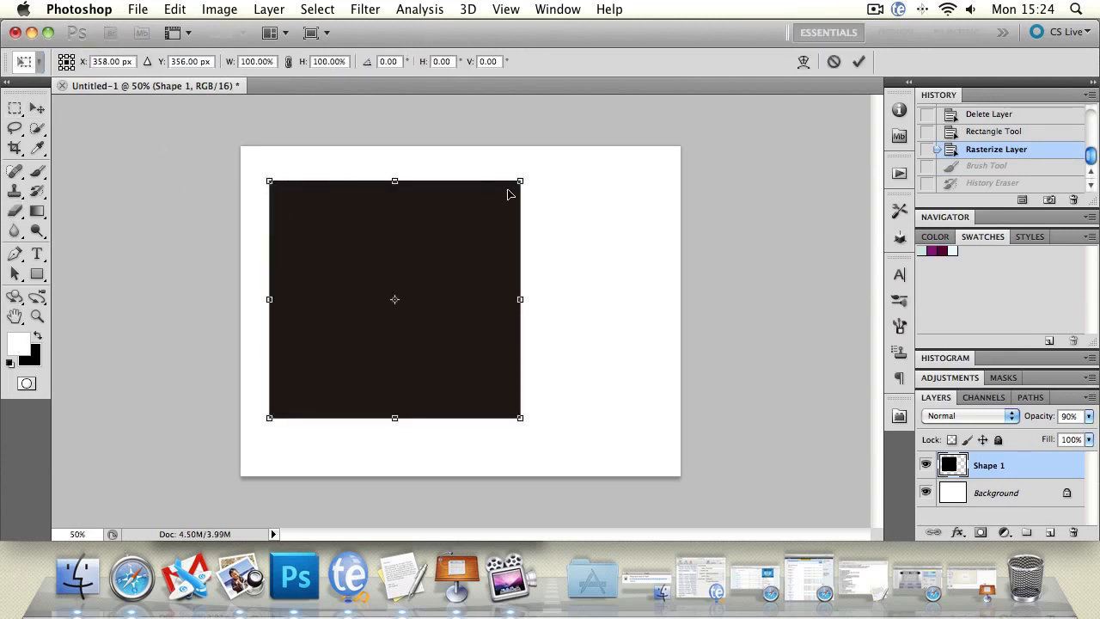
{"action": "left_click_drag", "start_coordinate": [512, 185], "coordinate": [526, 220]}
{"action": "left_click_drag", "start_coordinate": [710, 45], "coordinate": [728, 26]}
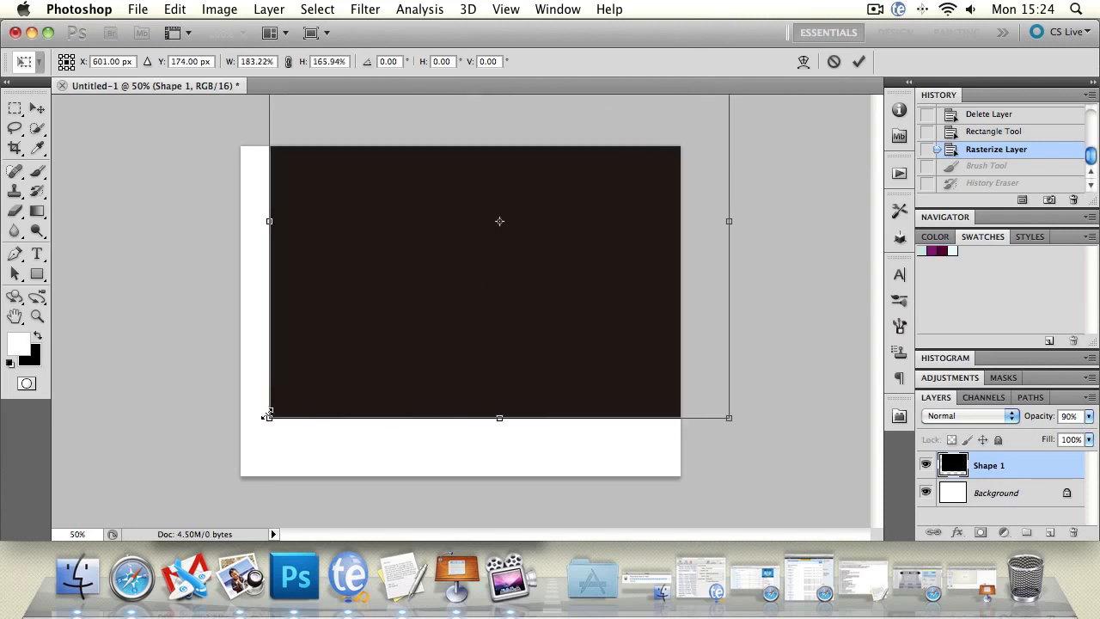
{"action": "key", "text": "Return"}
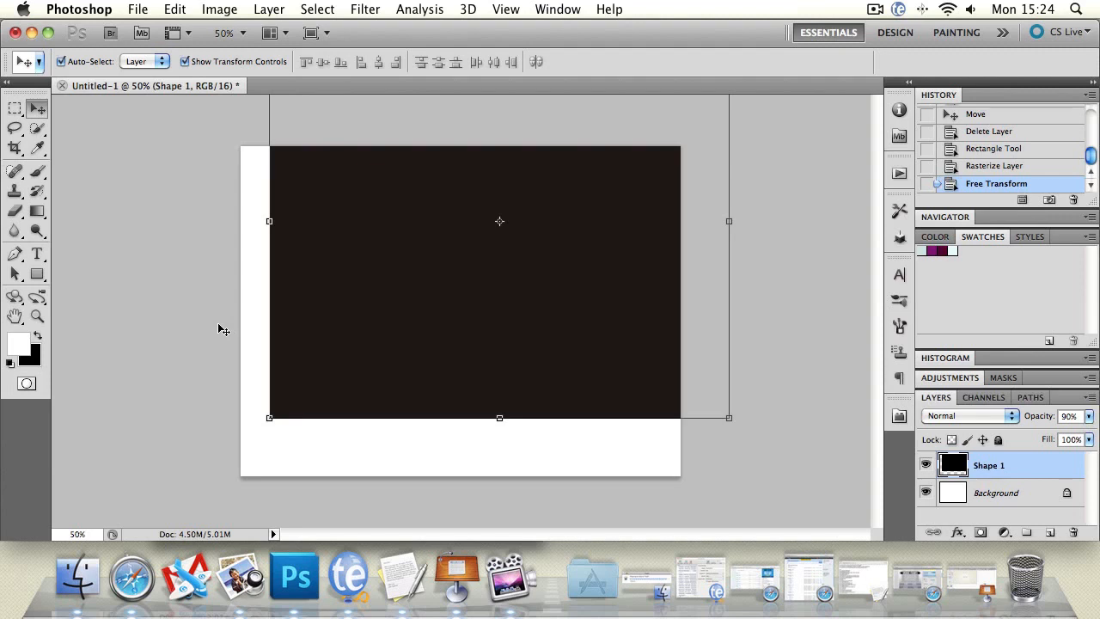
Undo the rectangle's scaling and rasterization to restore the vector shape layer.
{"action": "key", "text": "super+alt+z"}
{"action": "key", "text": "super+alt+z"}
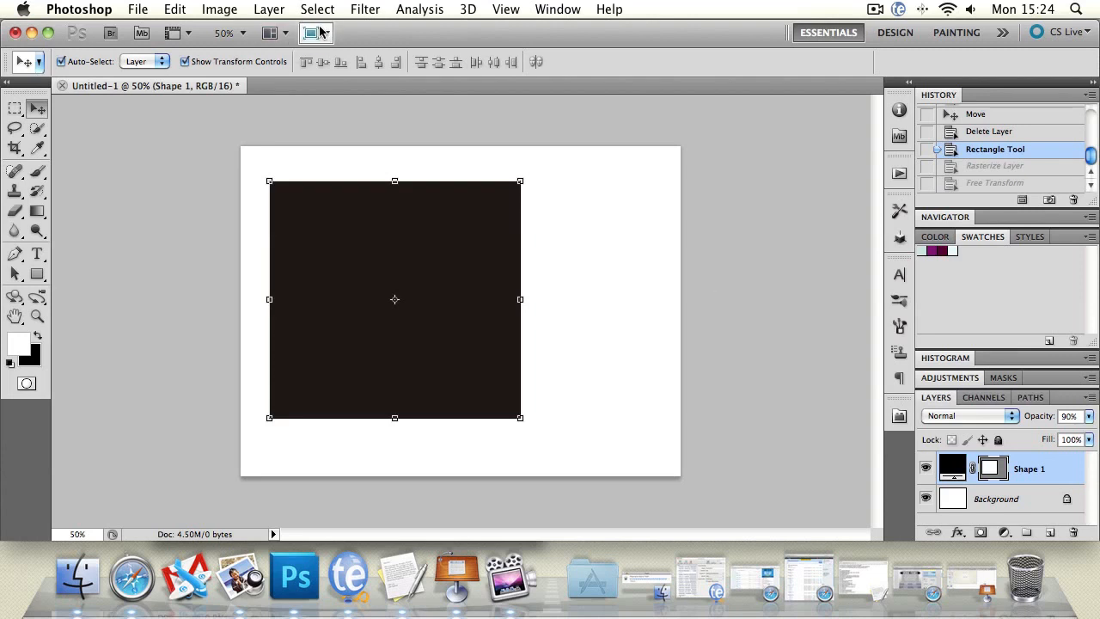
Apply the last Gaussian Blur to the rectangle's shape layer, undo it, and deselect the layer.
{"action": "left_click", "coordinate": [366, 9]}
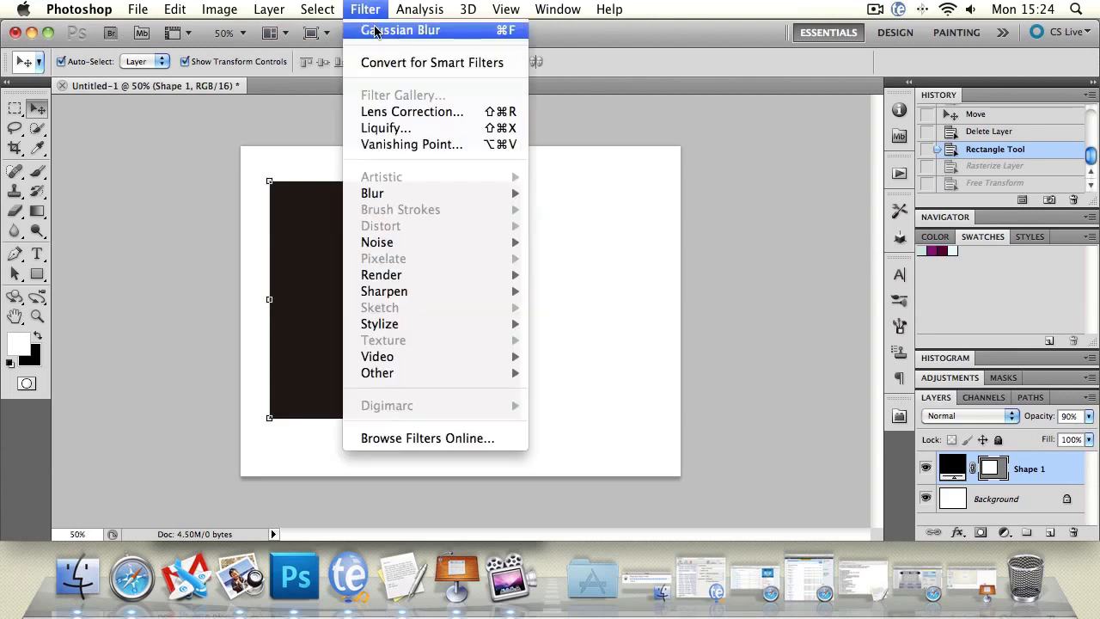
{"action": "left_click", "coordinate": [374, 30]}
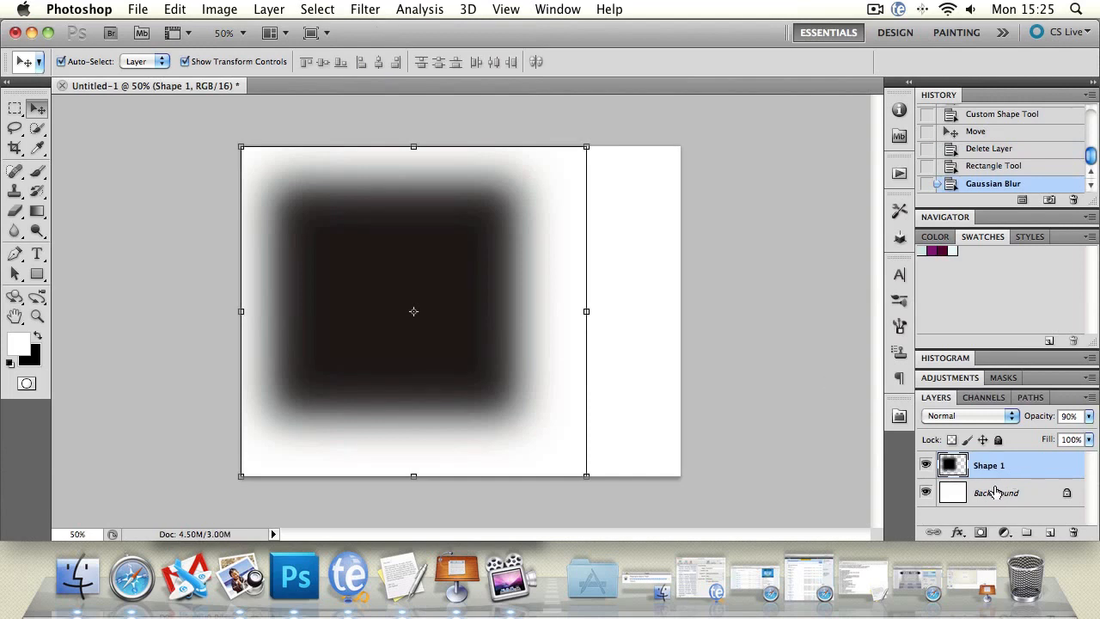
{"action": "key", "text": "super+z"}
{"action": "left_click", "coordinate": [558, 309]}
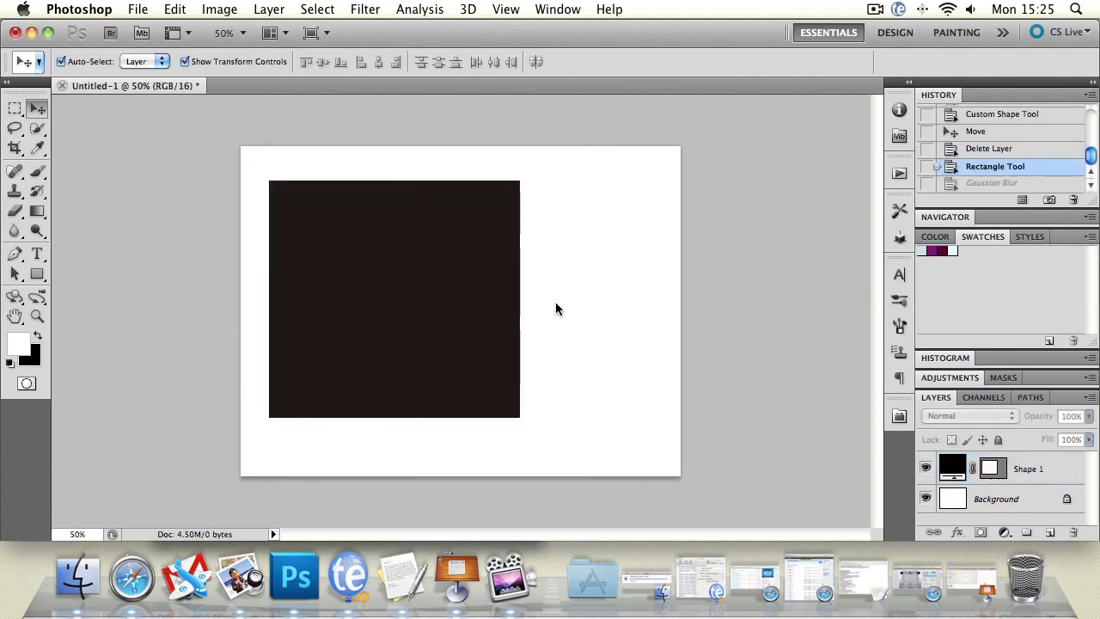
{"action": "left_click", "coordinate": [477, 599]}
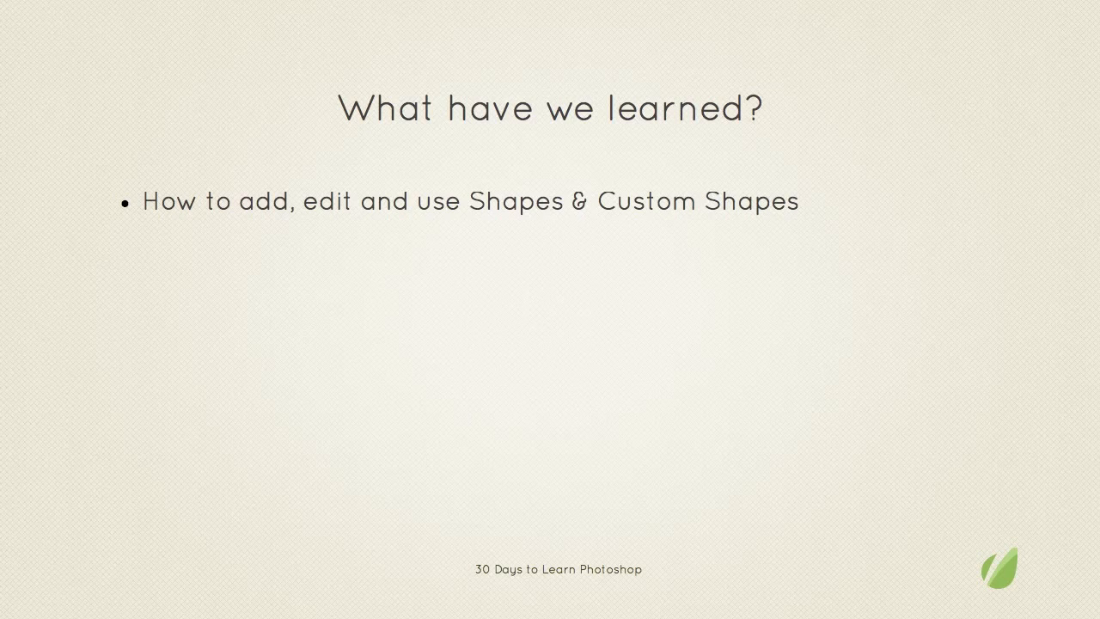
{"action": "key", "text": "Right"}
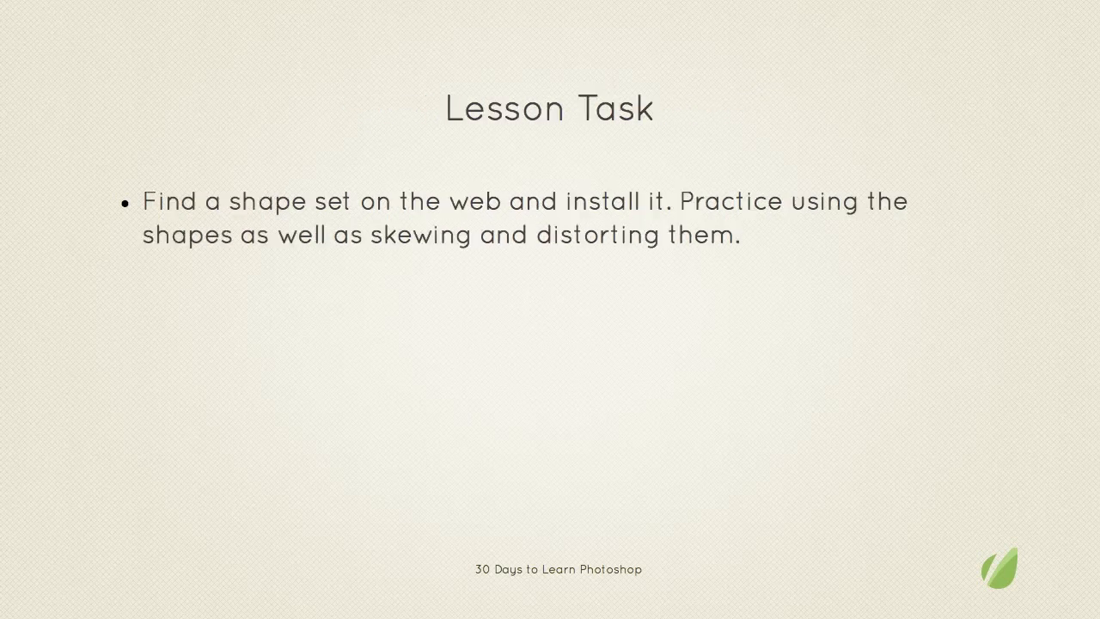